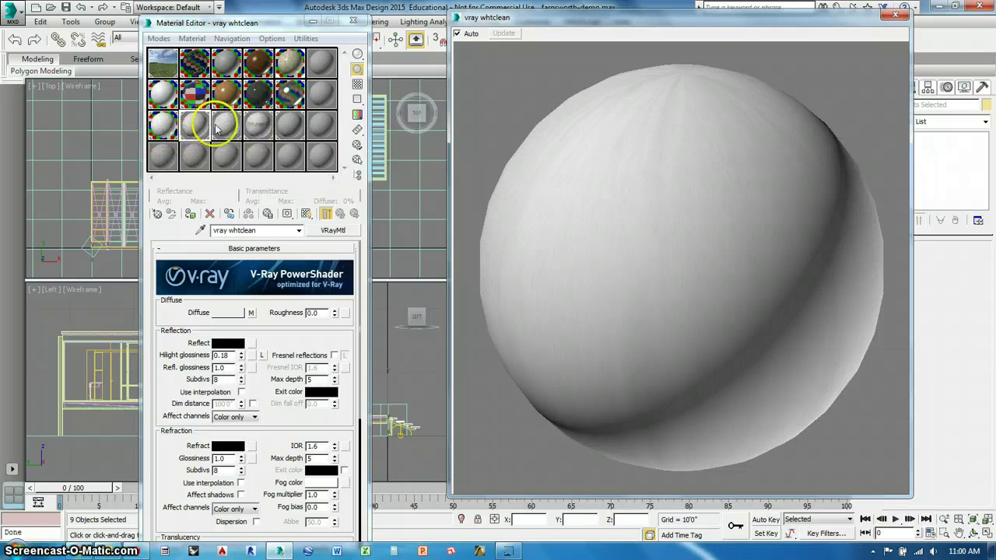
Step: Position the enlarged vray whtclean preview and show its sphere against a checkered background
drag(630, 17, 613, 32)
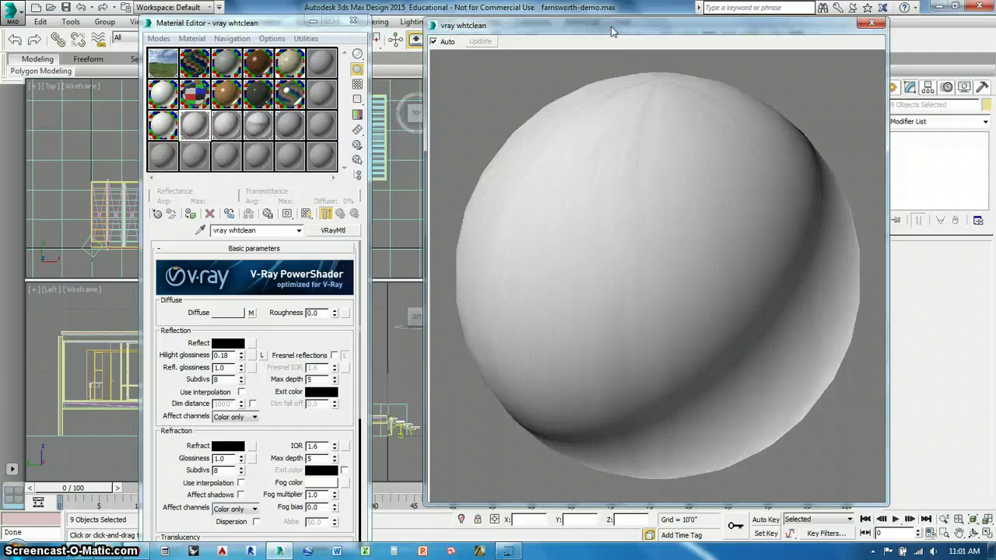
click(358, 84)
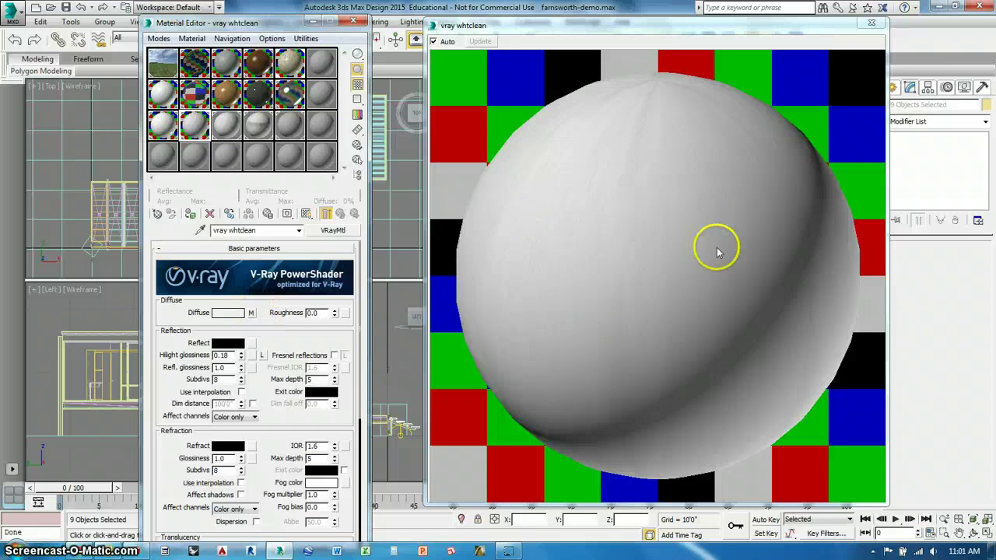
click(634, 257)
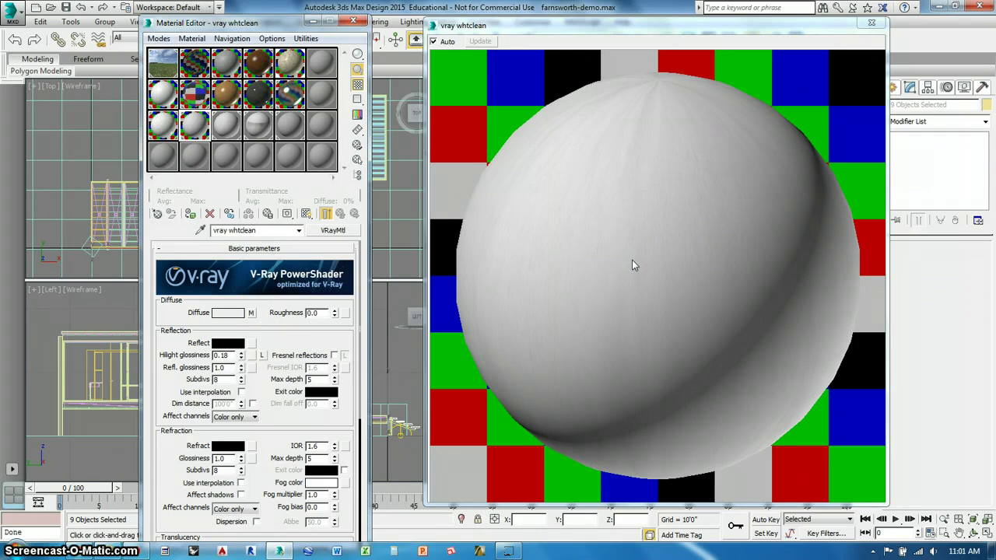
mouse_move(646, 286)
mouse_down()
mouse_move(676, 288)
mouse_move(612, 294)
mouse_up()
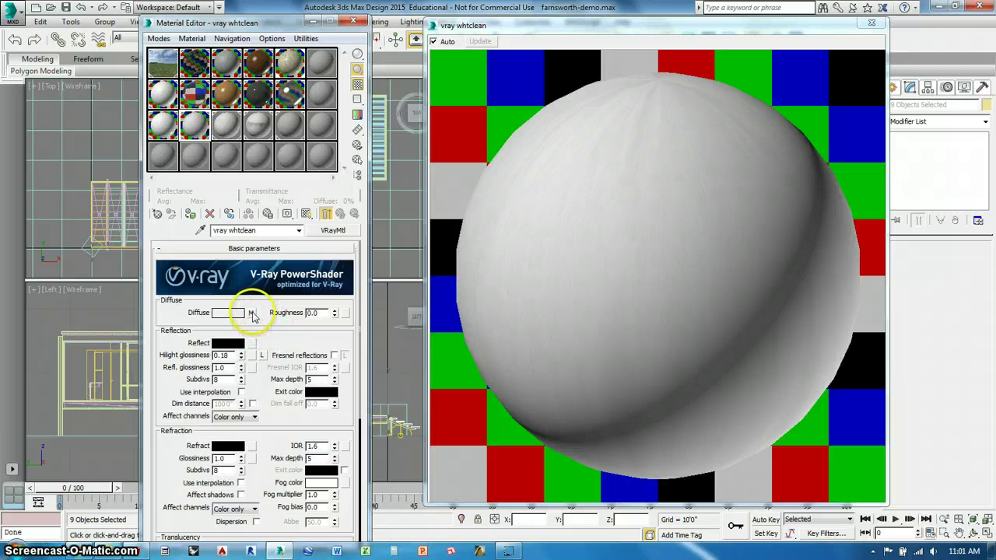
Step: Instance the diffuse texture into Reflect and Refl. glossiness, lock highlight glossiness, and enable Fresnel
drag(252, 314, 248, 343)
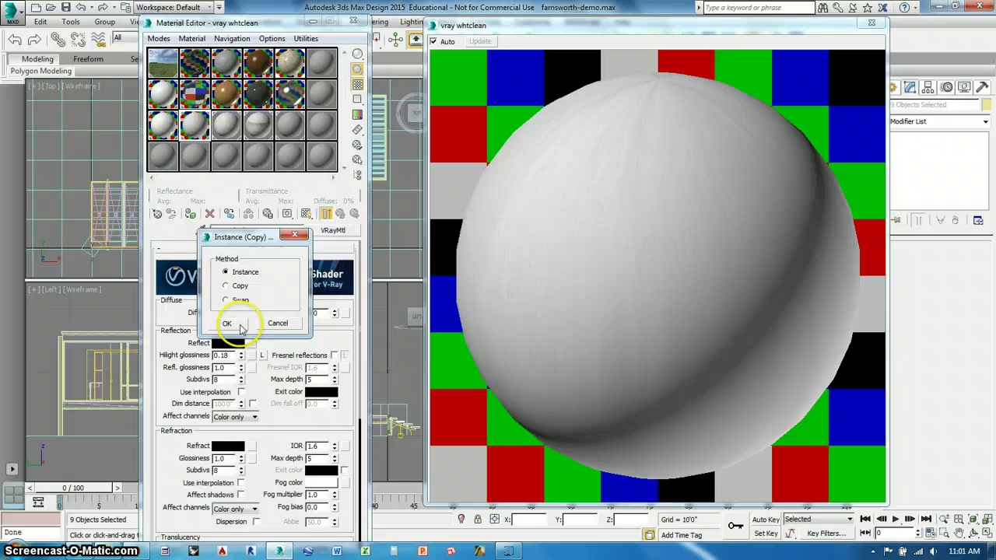
click(231, 323)
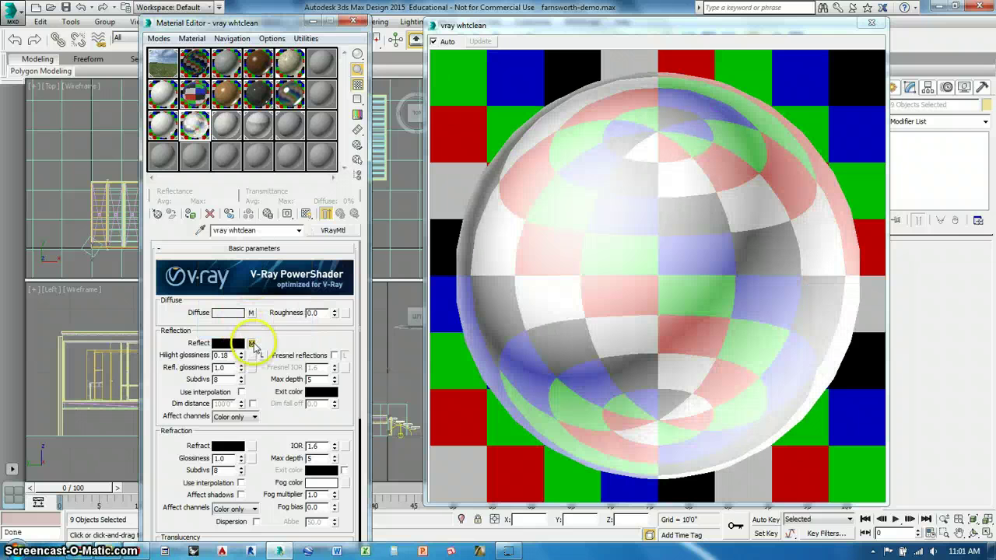
drag(254, 372, 250, 367)
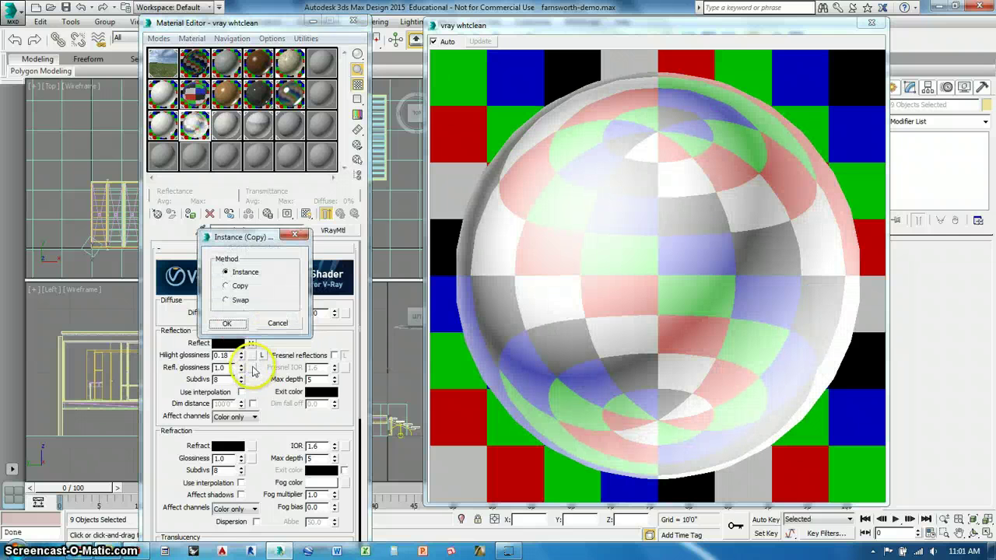
click(230, 323)
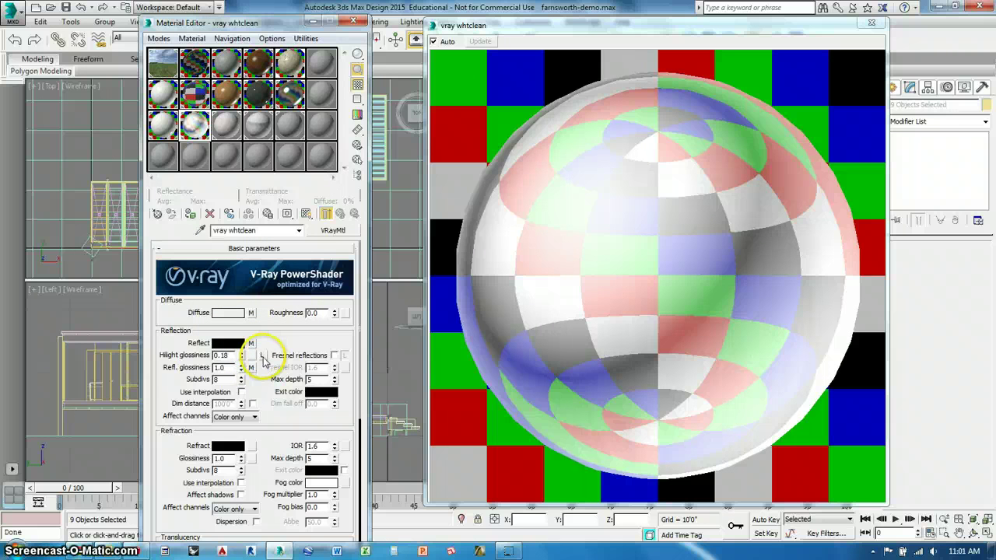
click(263, 355)
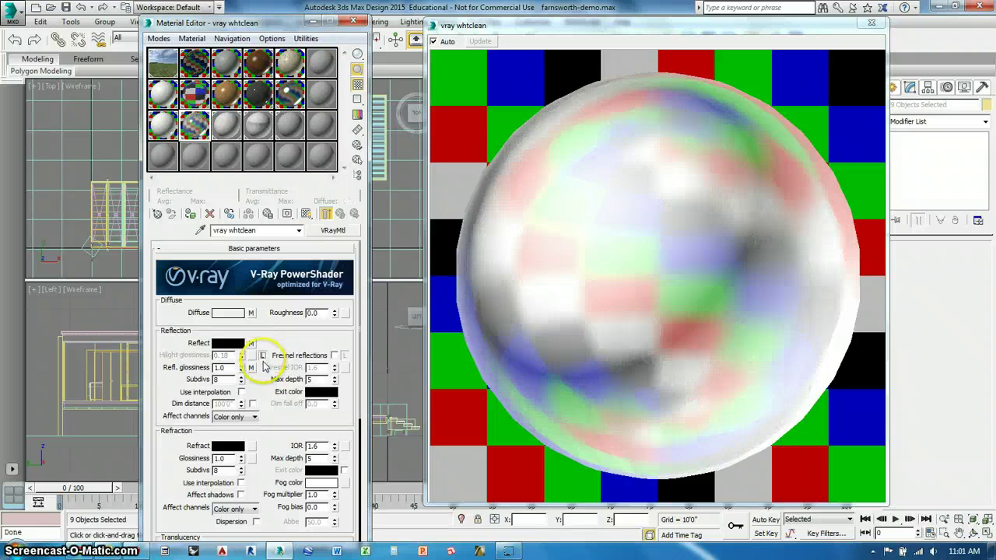
click(335, 356)
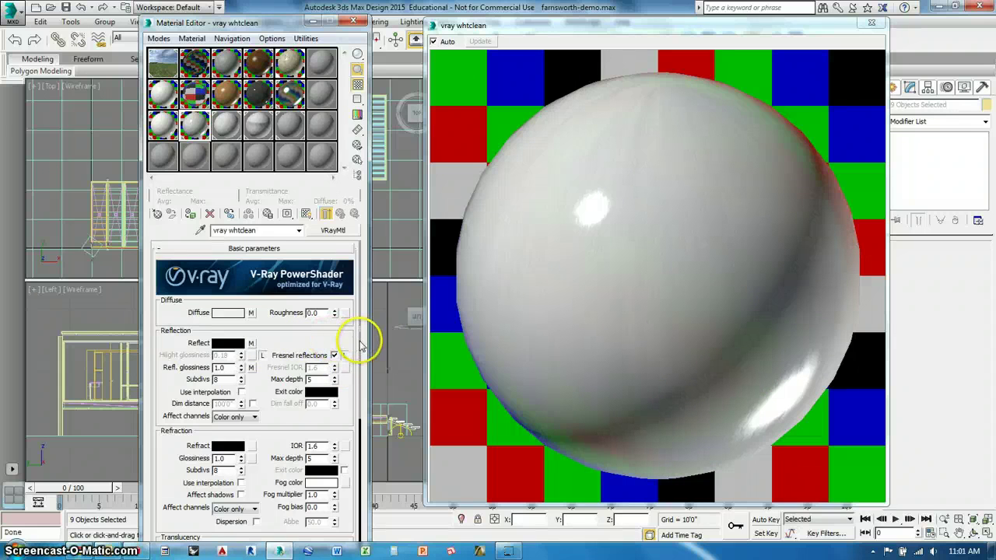
Step: In the Maps rollout, set the Reflect amount to 20 and the RGlossiness amount to 50
drag(363, 334, 367, 490)
click(327, 505)
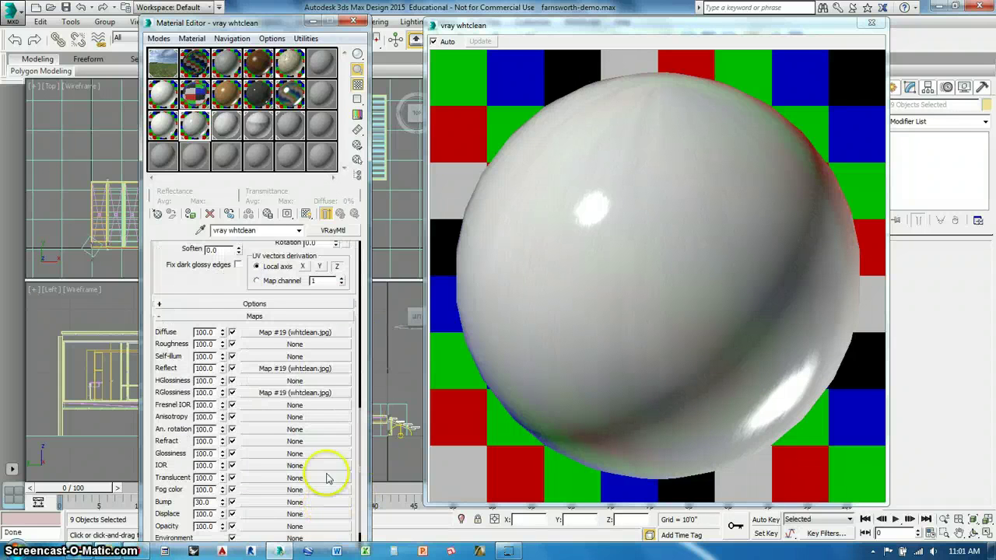
double_click(204, 351)
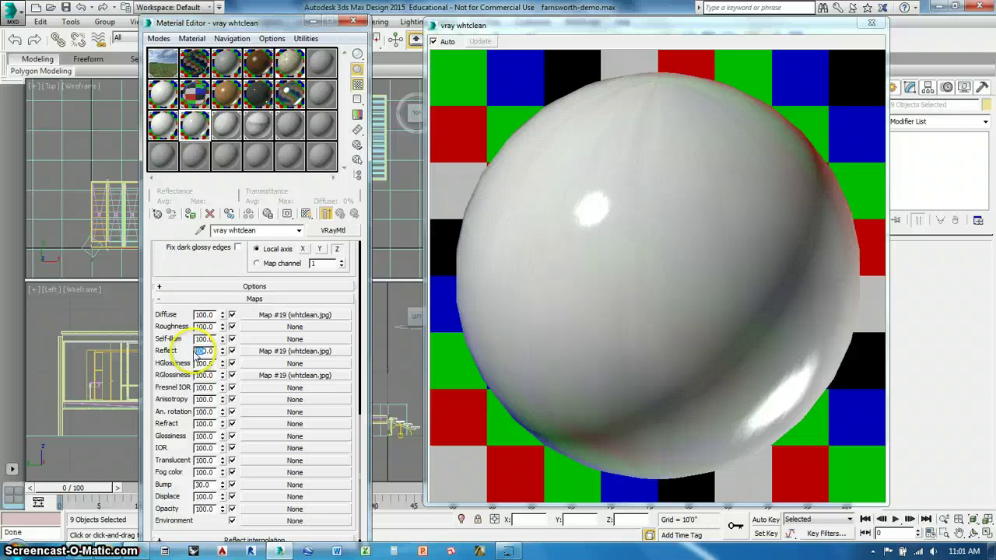
text(50)
key(Return)
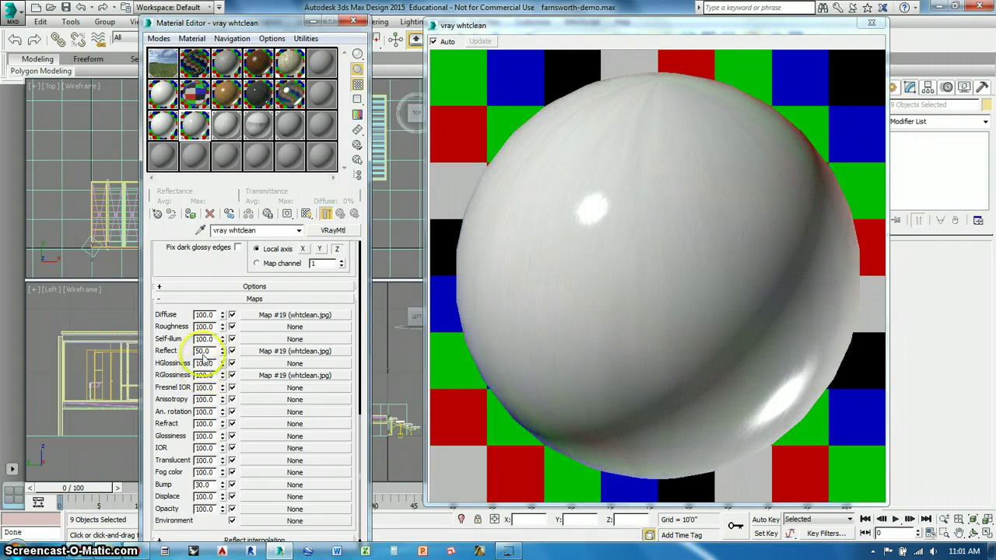
double_click(204, 351)
text(20)
key(Return)
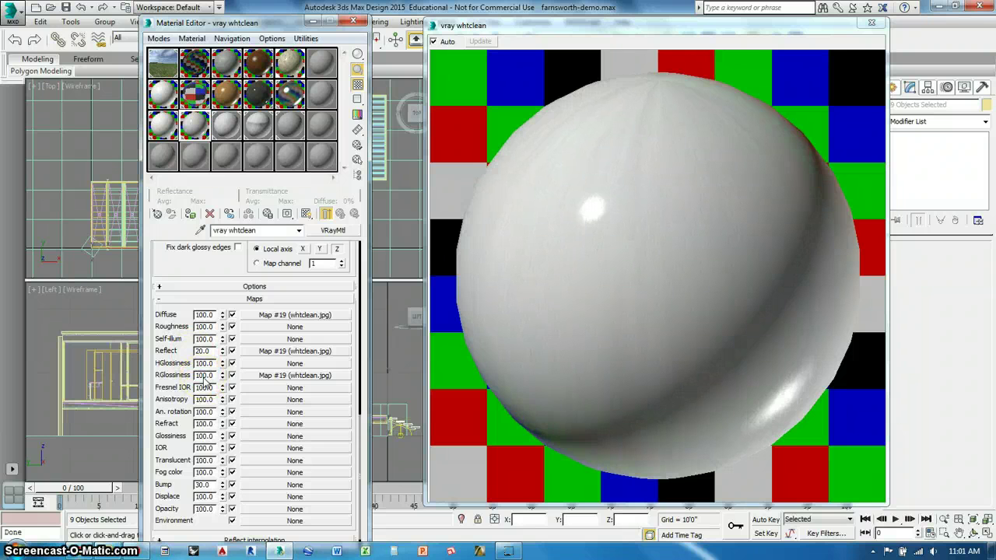
double_click(204, 375)
text(50)
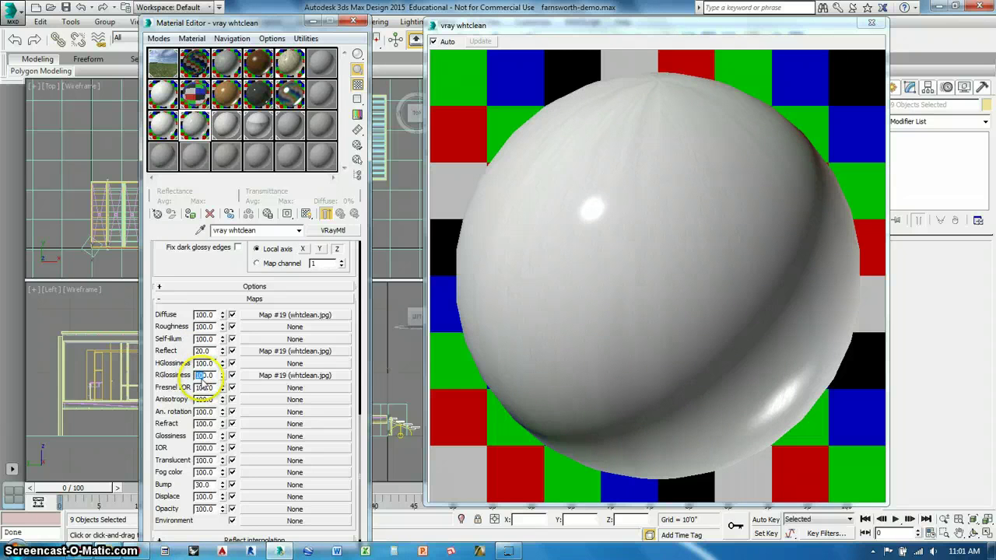
key(Return)
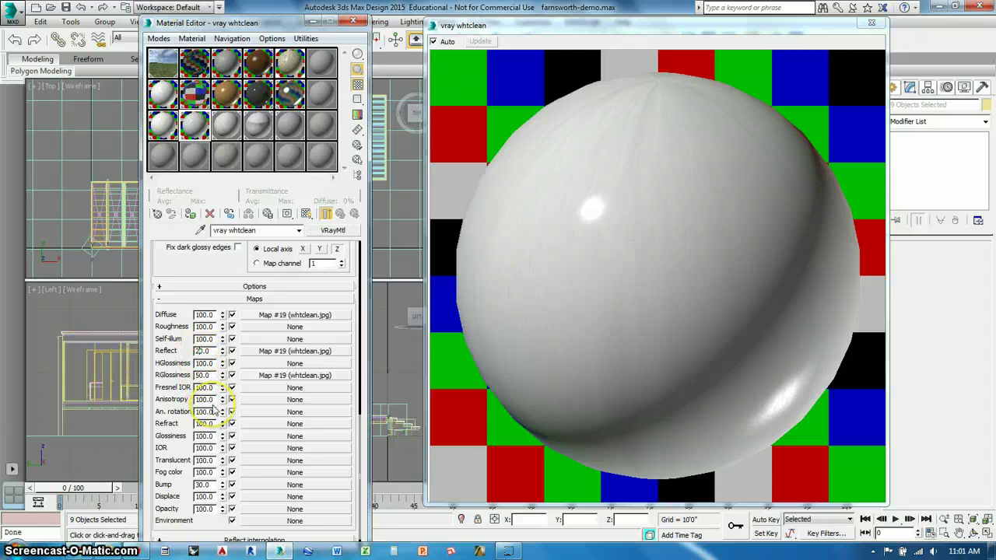
click(200, 376)
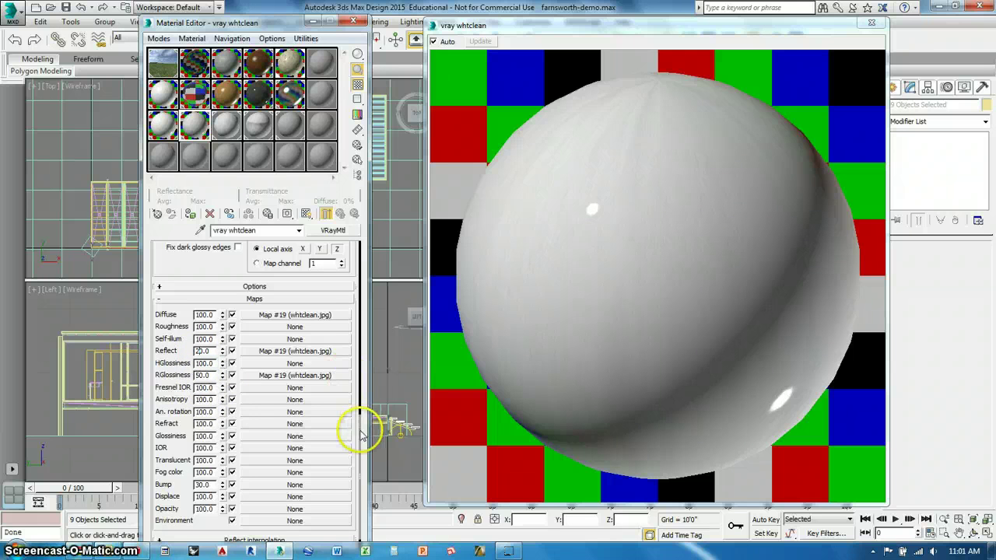
Step: Enter 0.8 for Refl. glossiness and 32 for reflection Subdivs in Basic parameters
drag(356, 423, 358, 253)
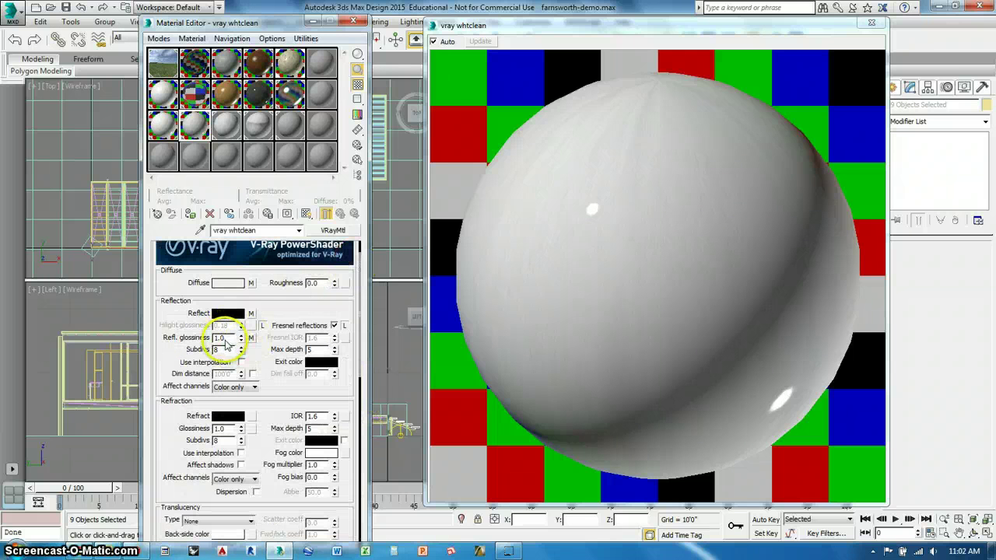
double_click(214, 337)
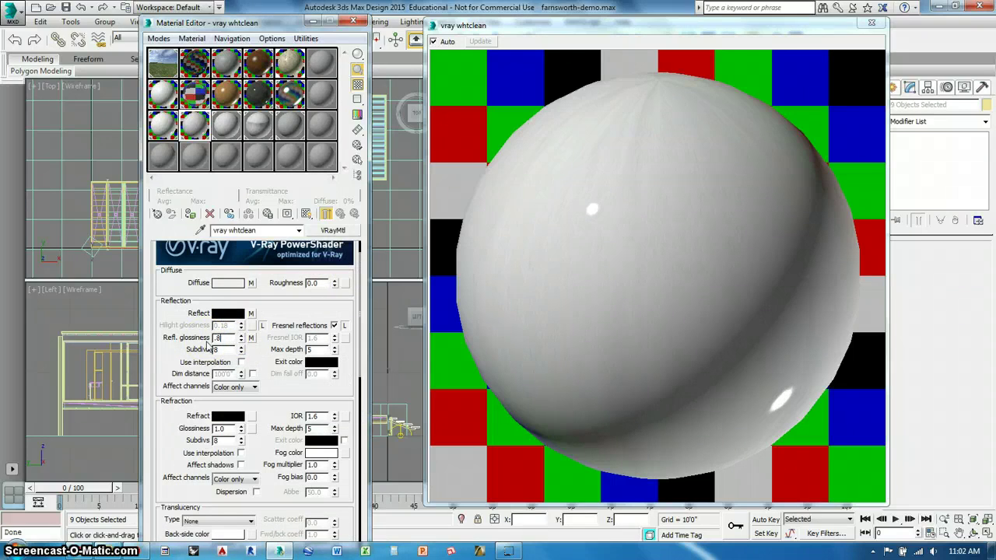
text(.8)
click(209, 351)
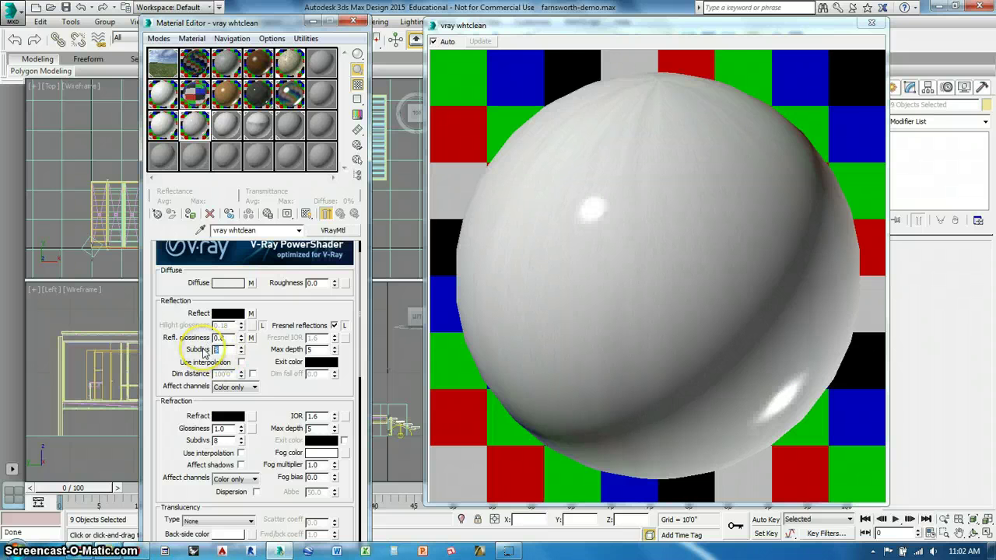
text(233)
click(209, 352)
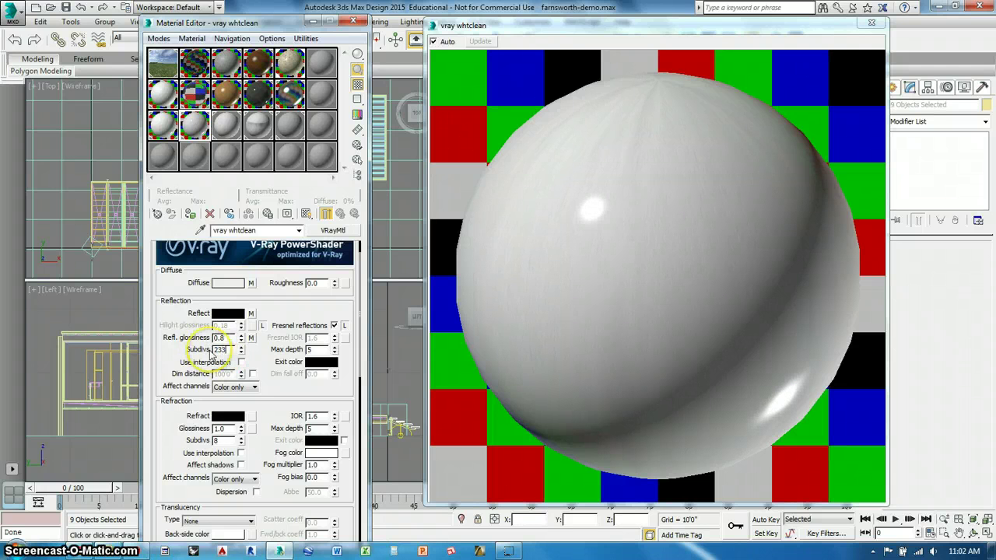
text(32)
click(224, 349)
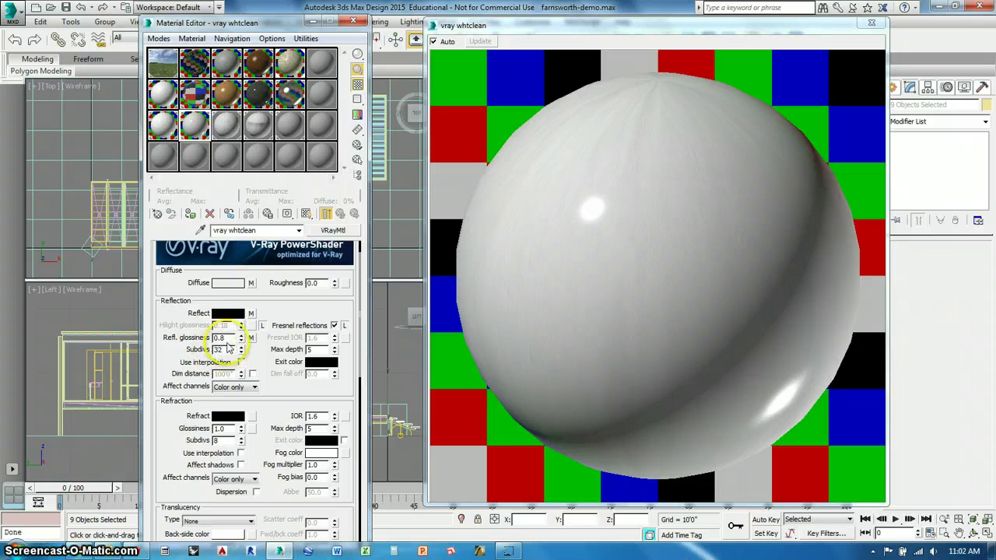
key(shift+Tab)
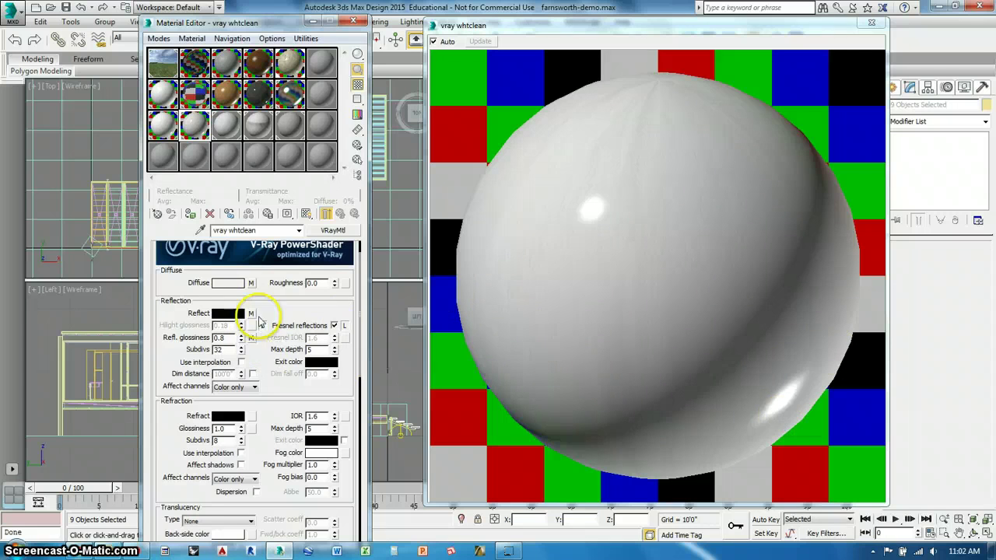
Step: Assign a Noise map to the vray whtclean Bump slot
scroll(355, 335, down, 10)
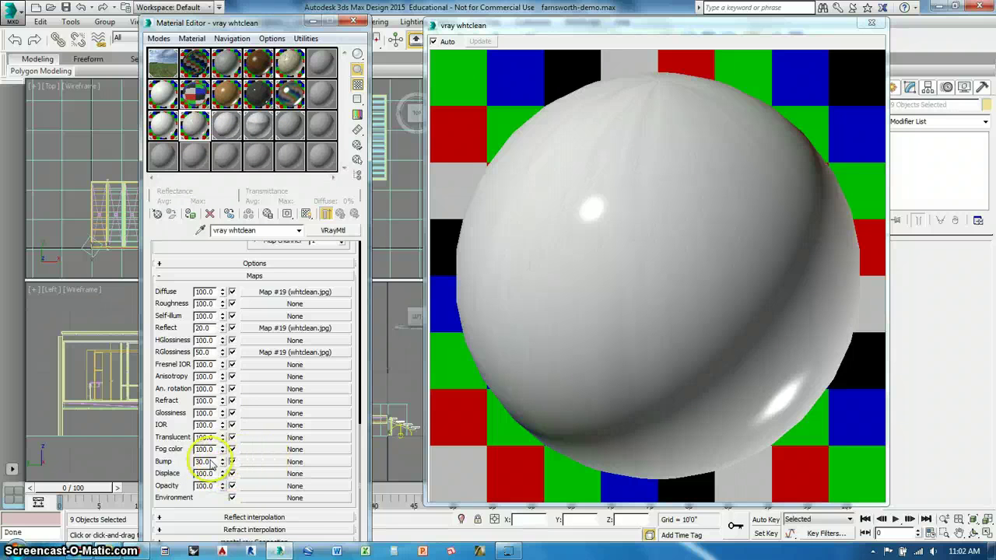
click(257, 462)
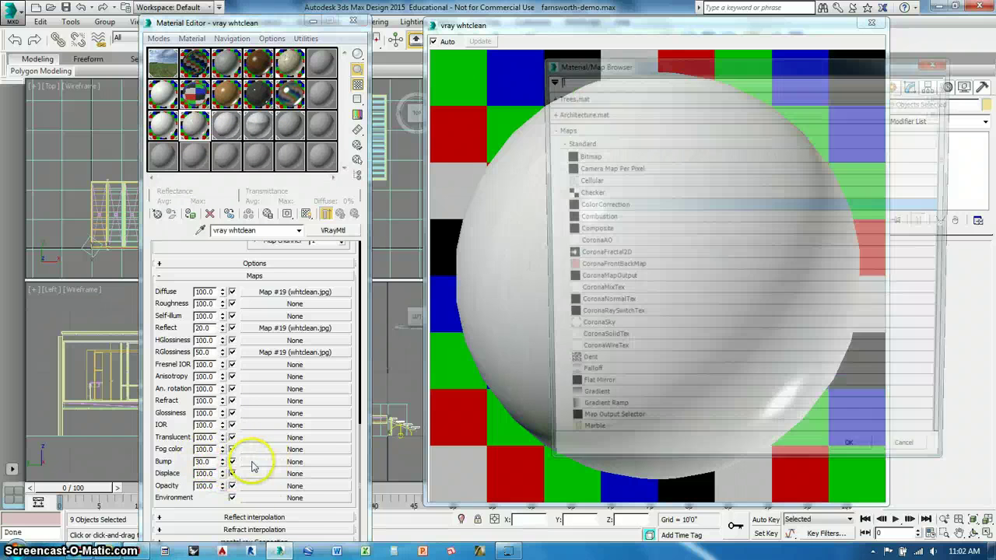
scroll(626, 383, down, 3)
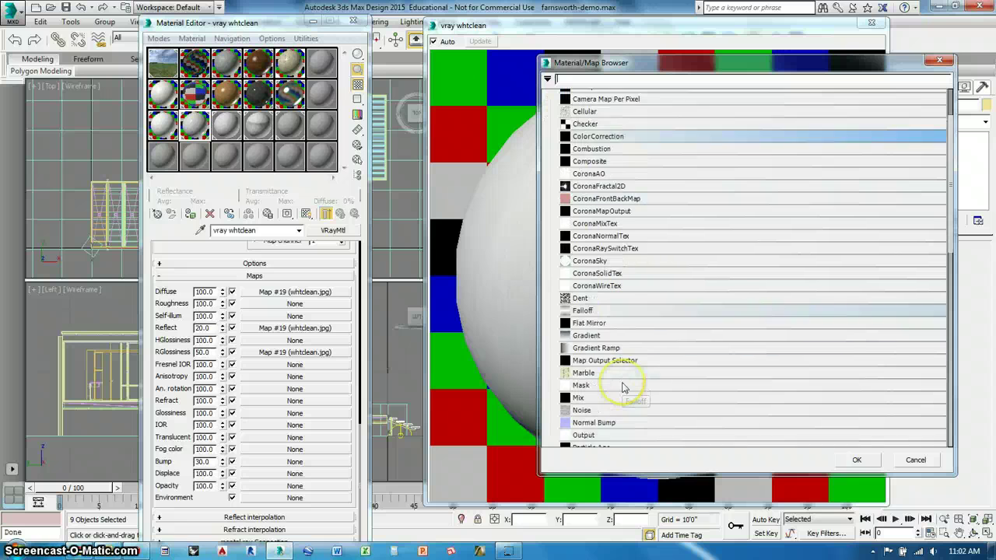
click(582, 369)
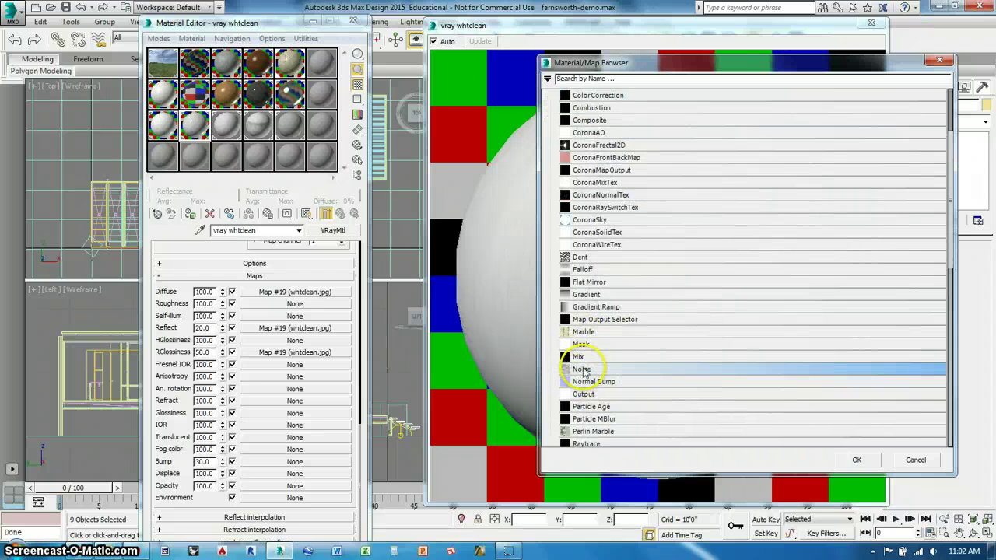
click(858, 461)
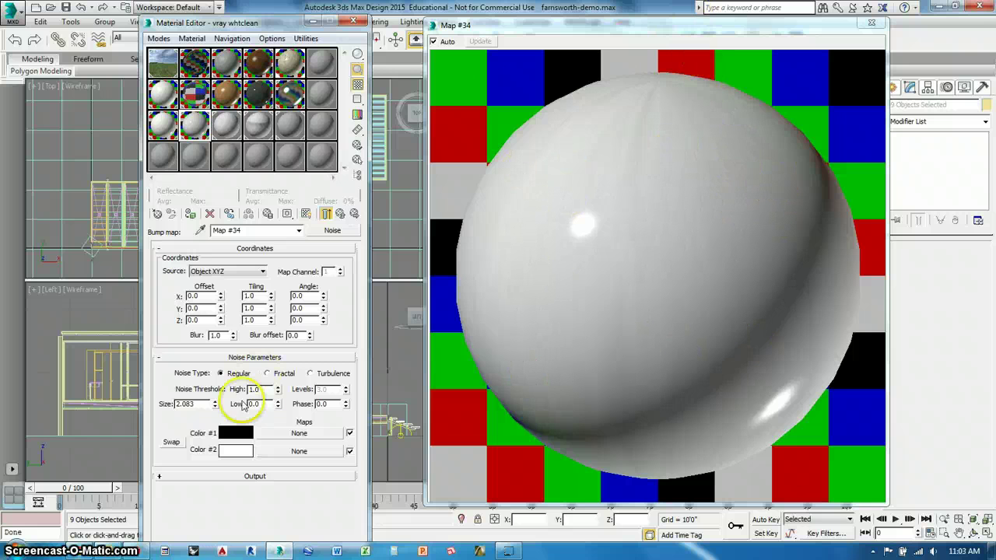
Step: Try Noise sizes of 0.01, 0.005 and 0.008 to judge the bump grain
drag(194, 410, 166, 411)
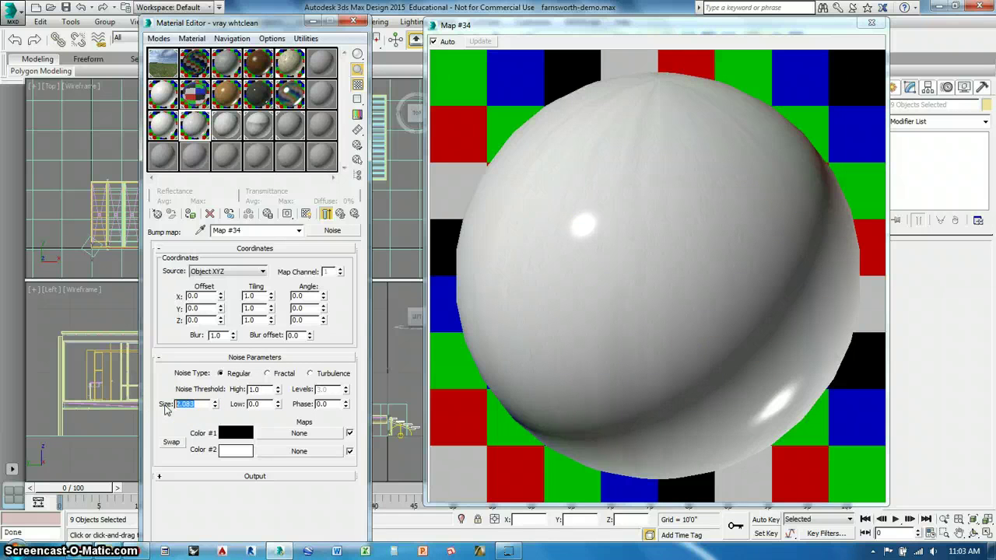
click(177, 429)
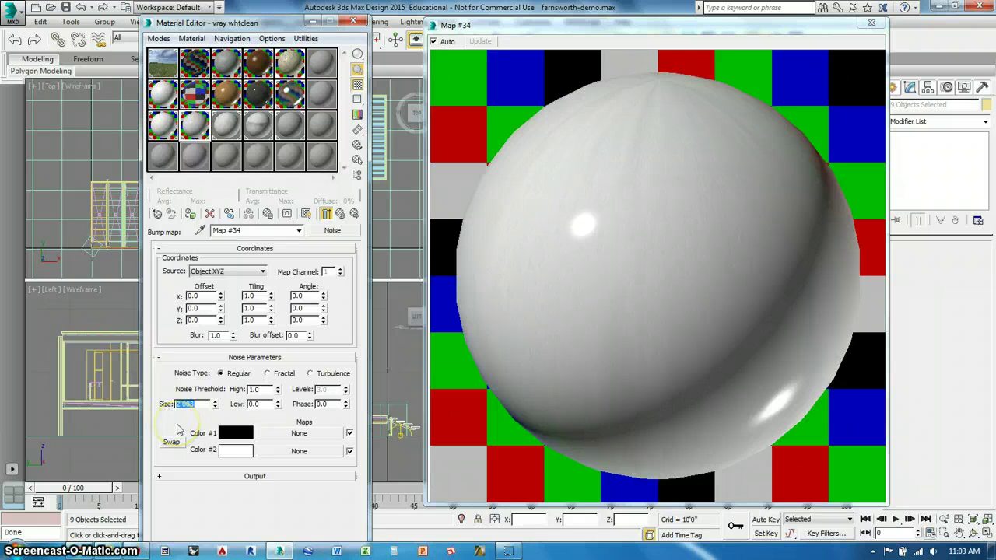
text(.01)
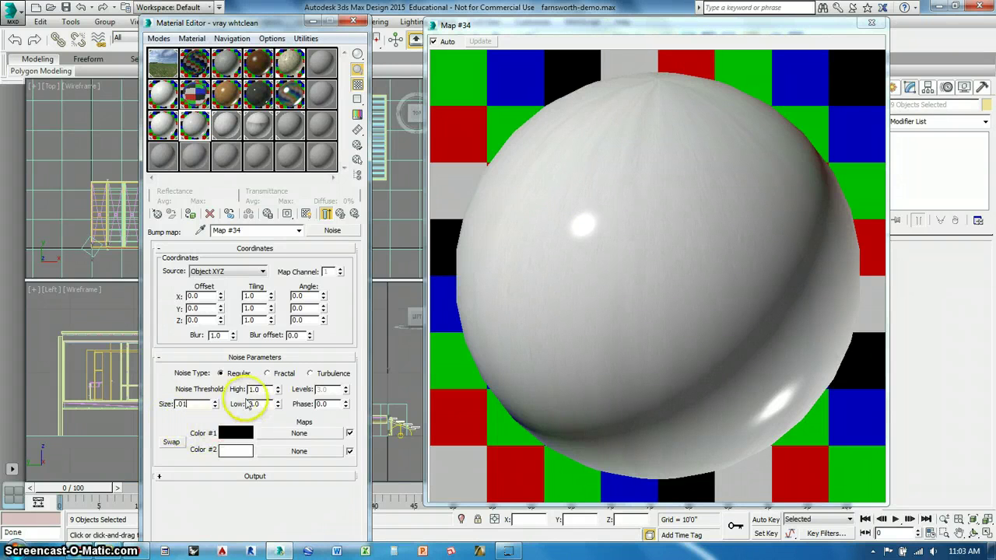
click(263, 392)
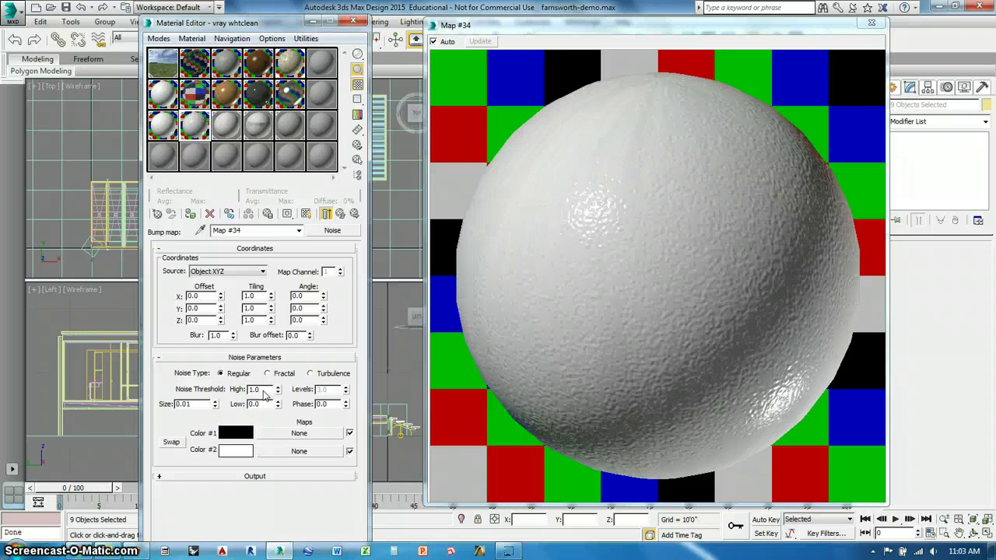
click(193, 407)
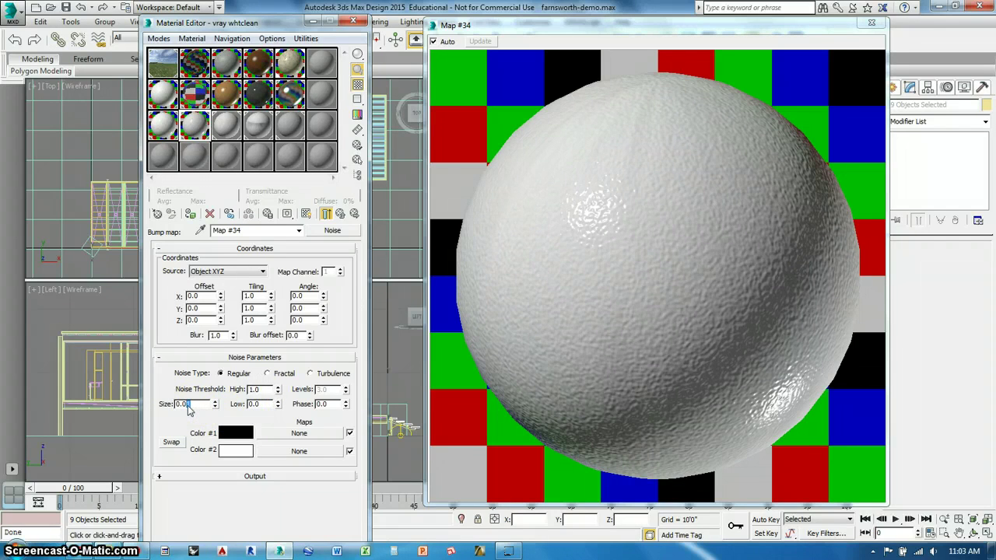
text(5)
click(258, 391)
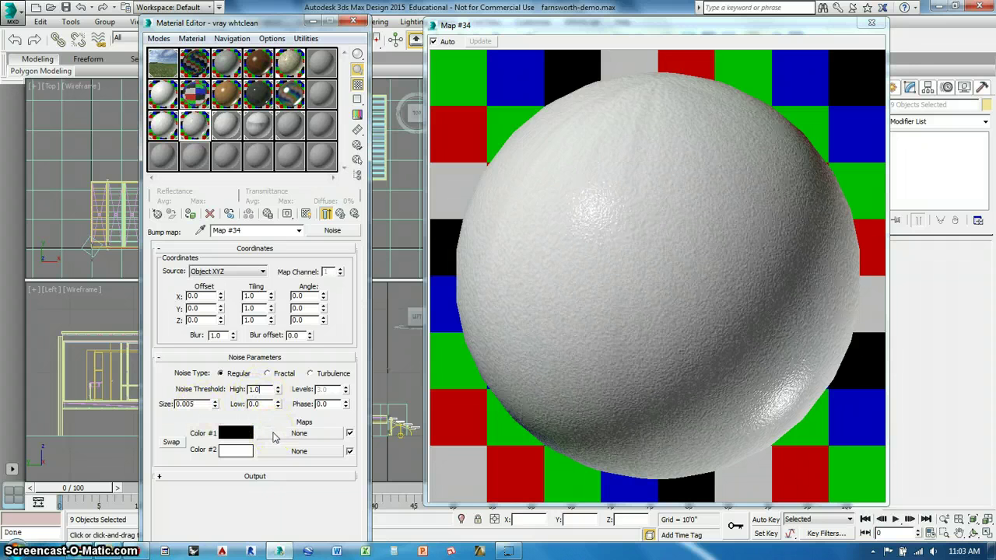
click(192, 405)
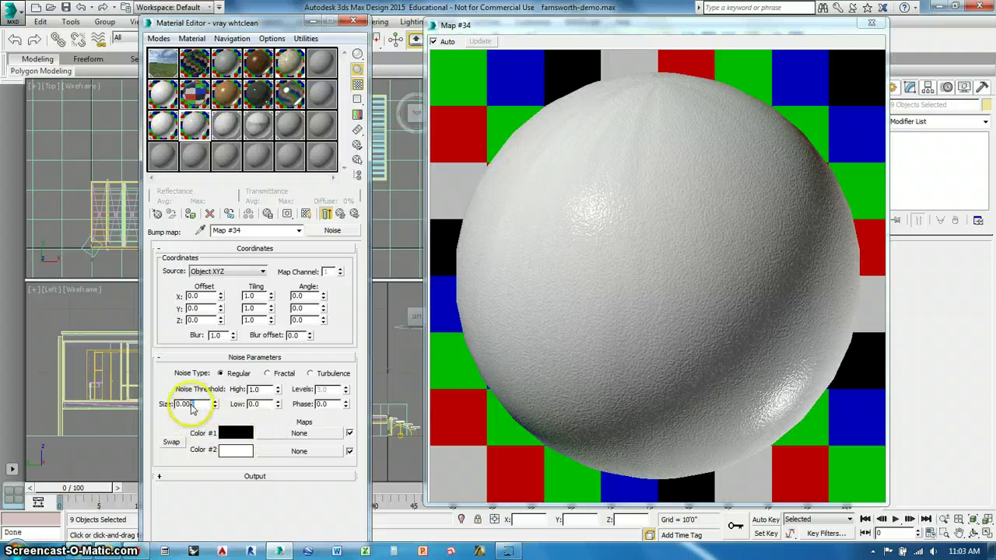
text(8)
click(257, 390)
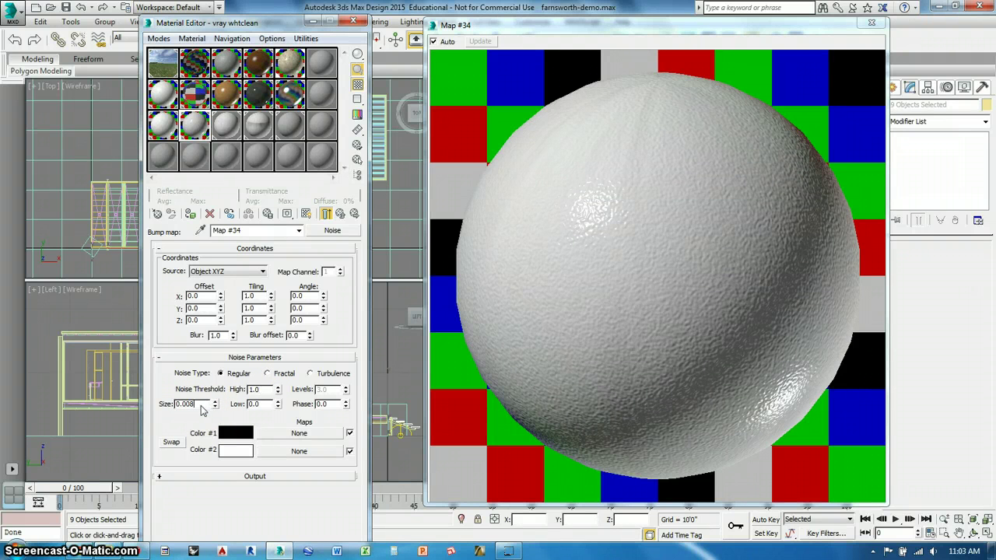
Step: Test a Noise size of 0.001, then settle on 0.01
click(188, 406)
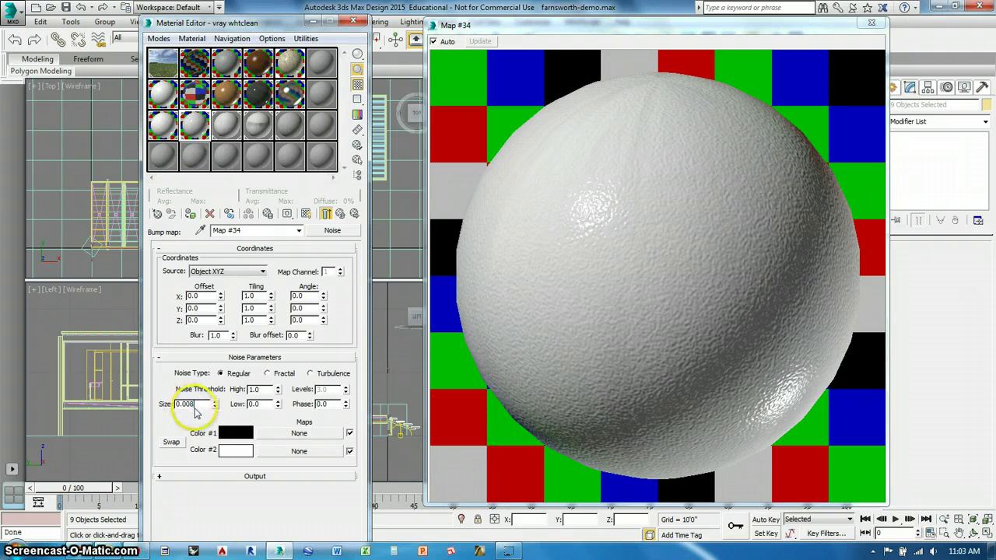
key(BackSpace)
text(1)
click(264, 406)
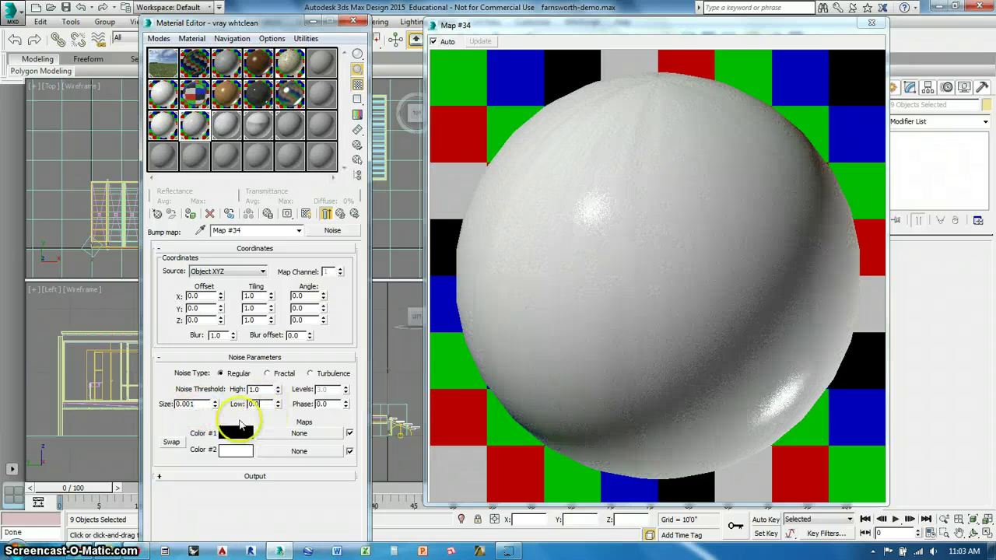
click(189, 406)
text(1)
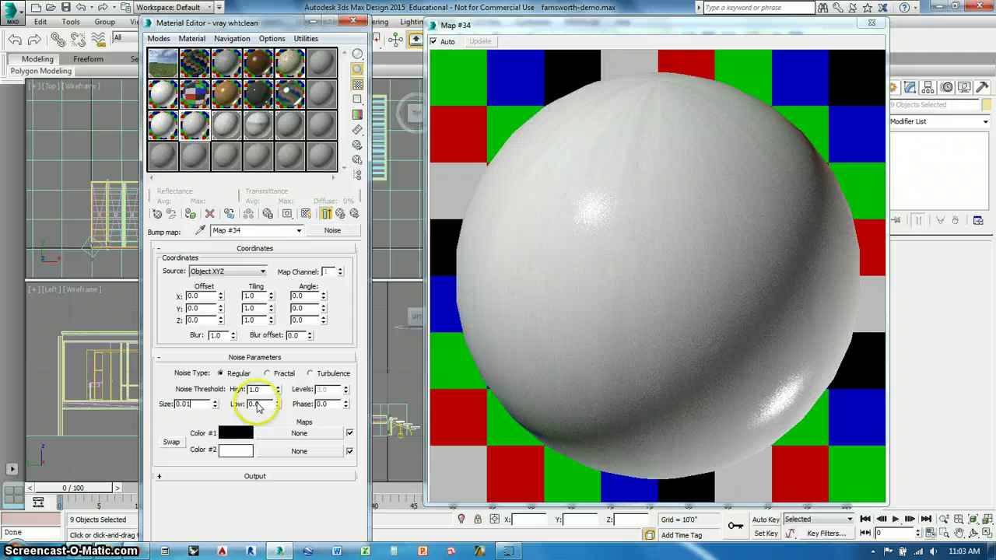
click(259, 404)
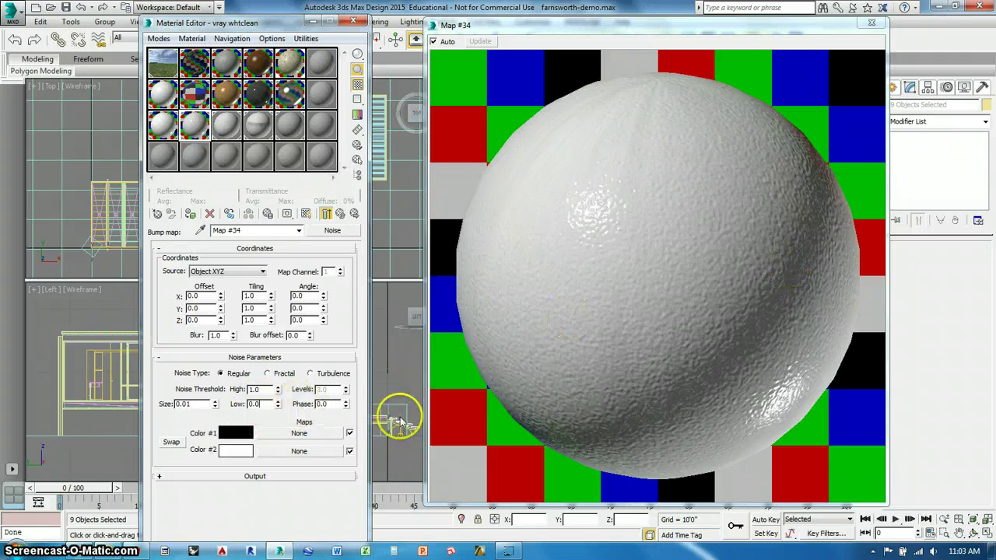
Step: Back in the vray whtclean maps, lower the Bump amount to 15
click(340, 213)
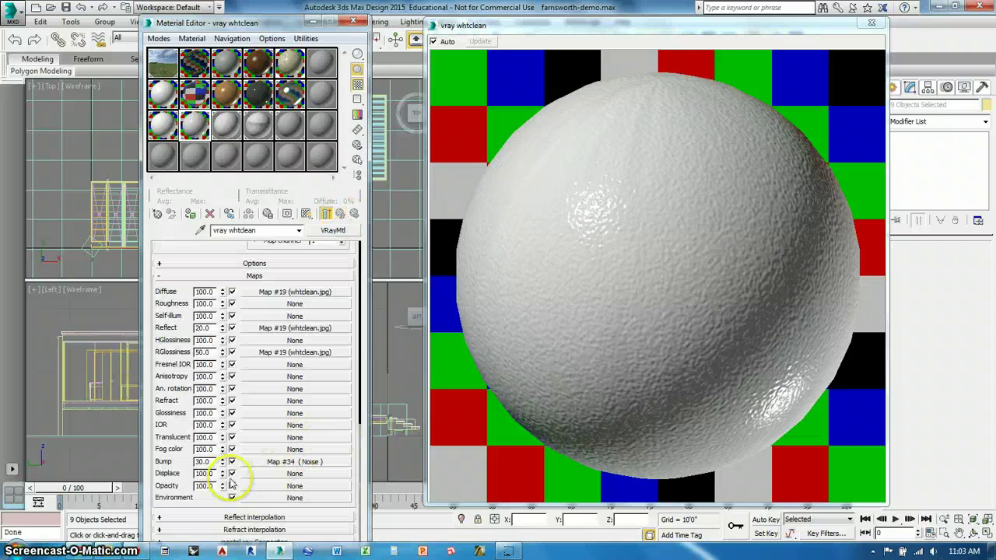
click(201, 463)
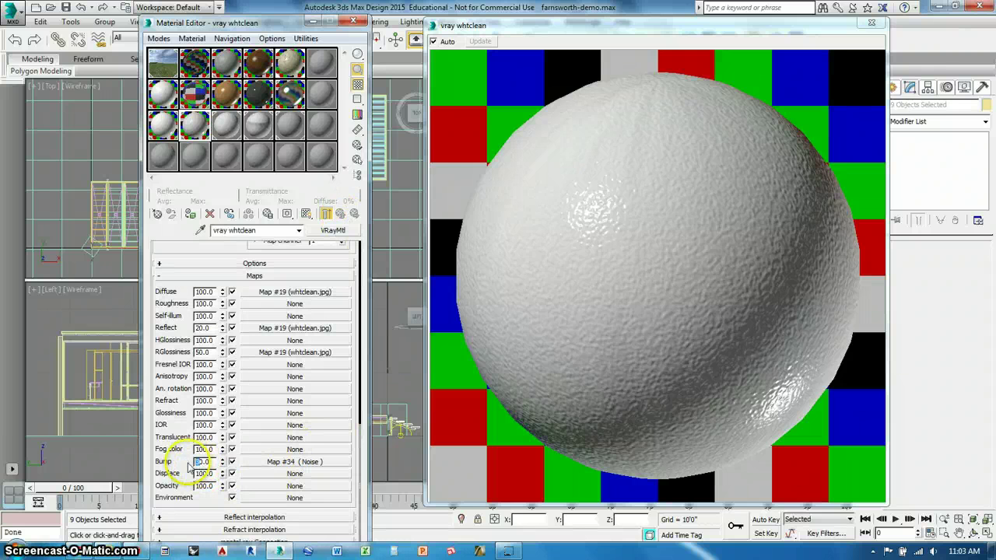
text(20)
key(Return)
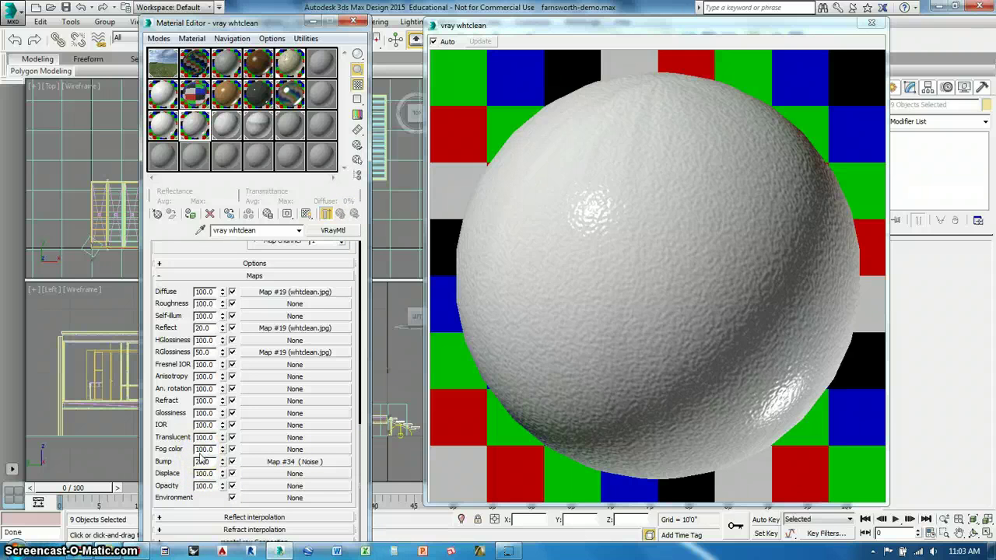
click(201, 460)
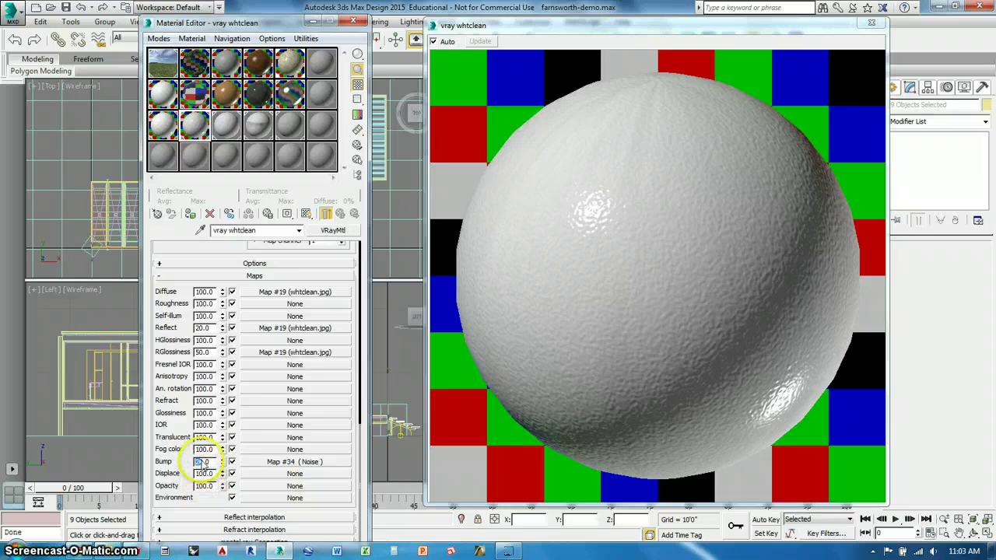
text(15)
key(Return)
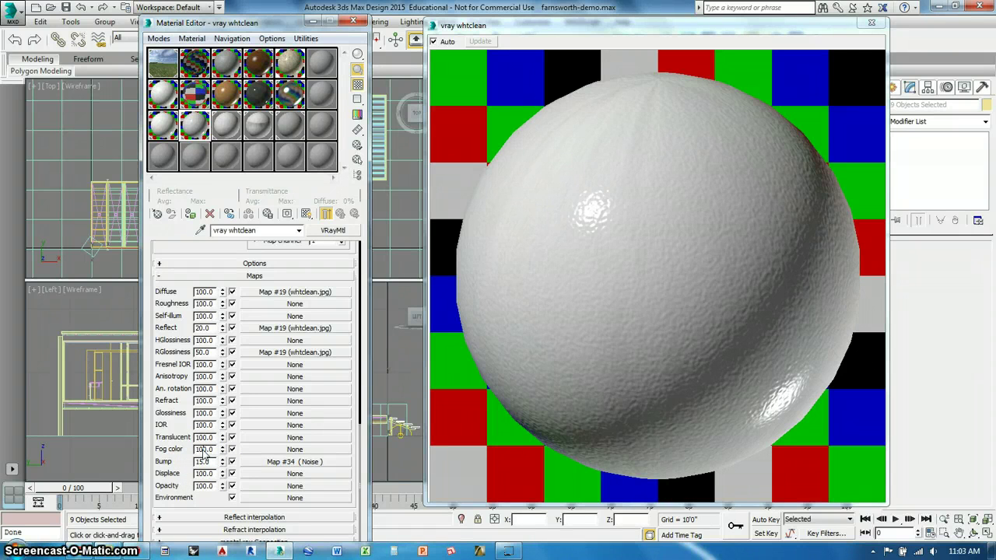
Step: Set the Reflect map amount to 10 and the RGlossiness amount to 80
click(361, 478)
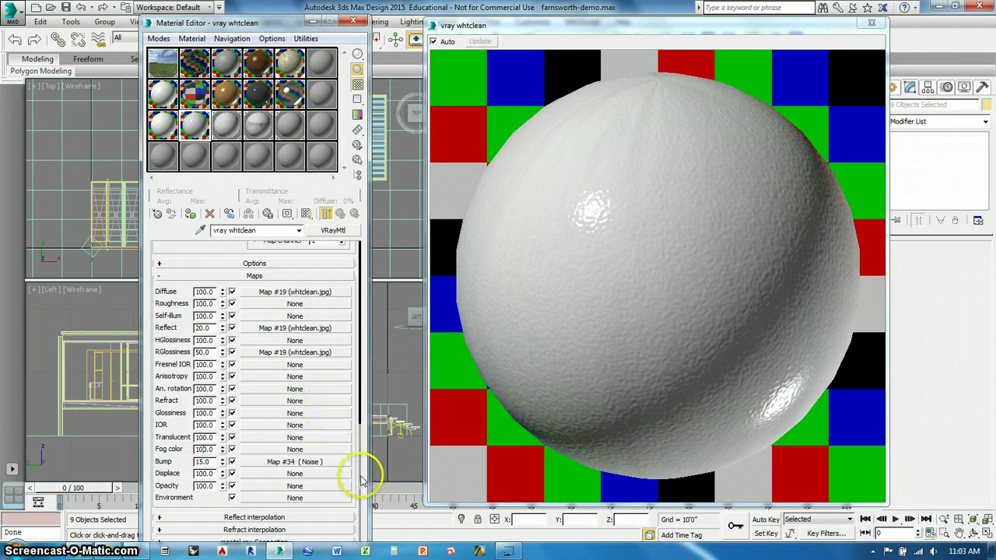
mouse_move(362, 478)
mouse_down()
mouse_move(362, 273)
mouse_move(361, 495)
mouse_up()
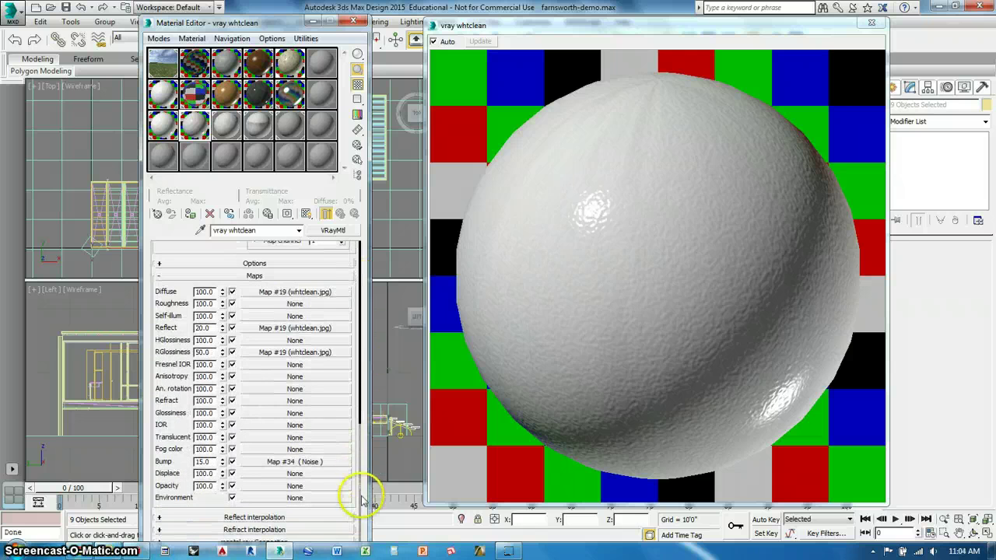
double_click(204, 329)
text(10)
key(Return)
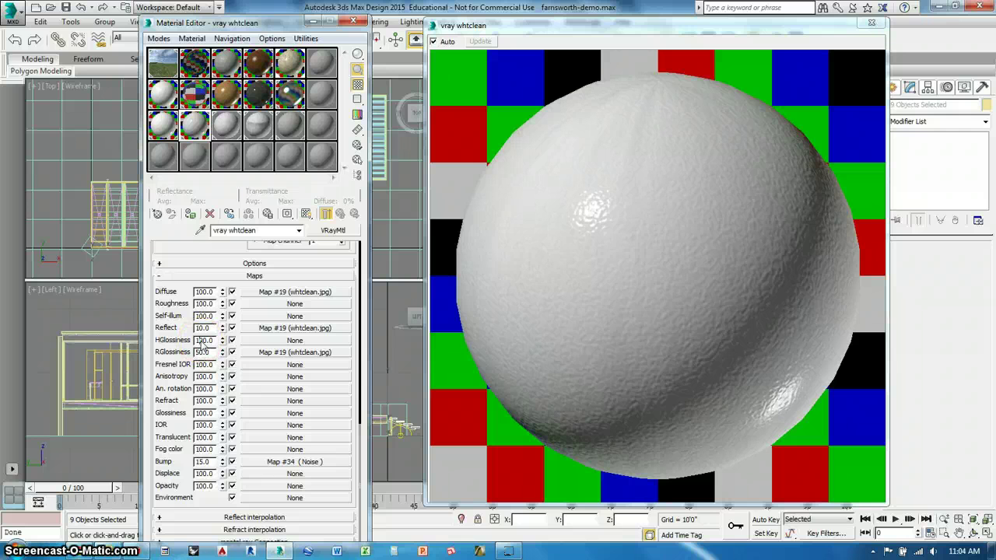
double_click(199, 353)
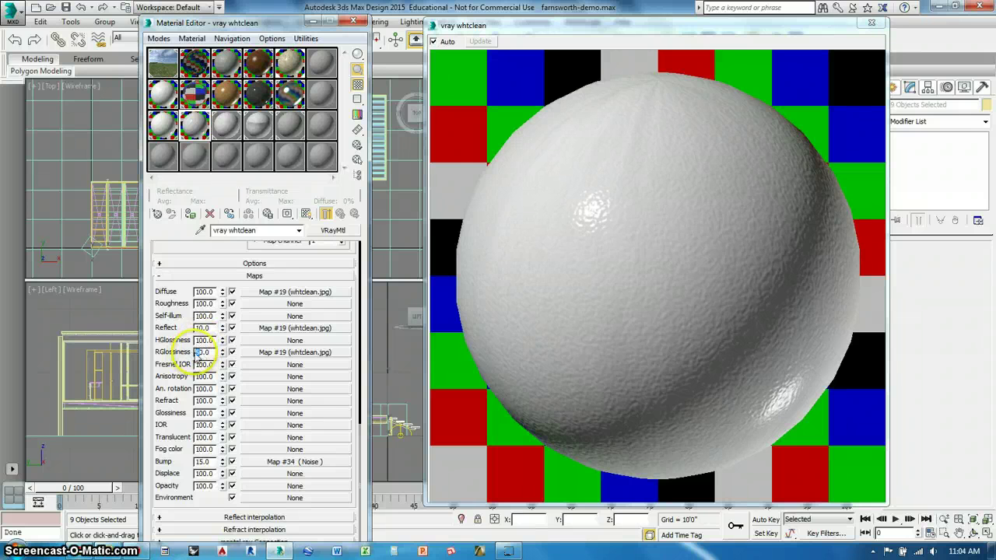
text(80)
key(Return)
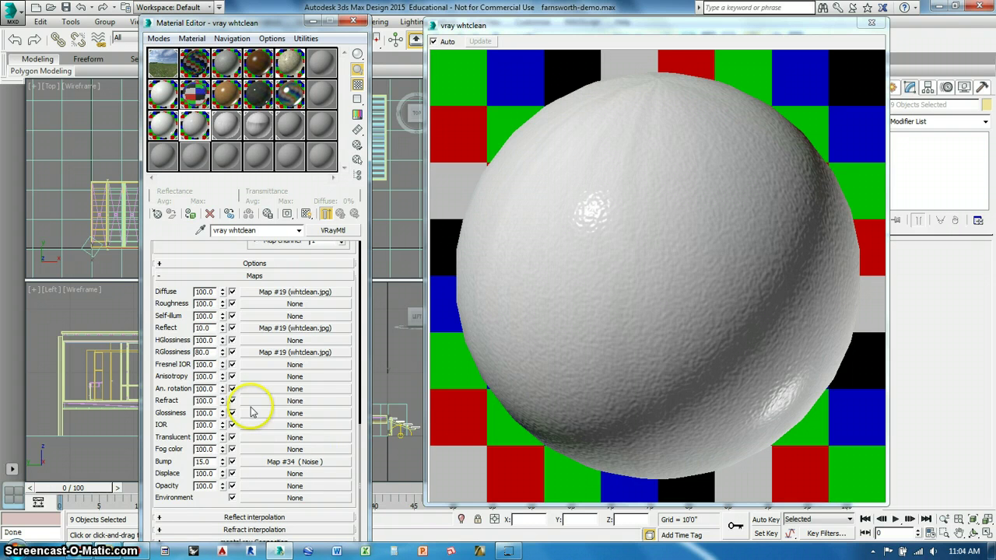
drag(360, 460, 367, 239)
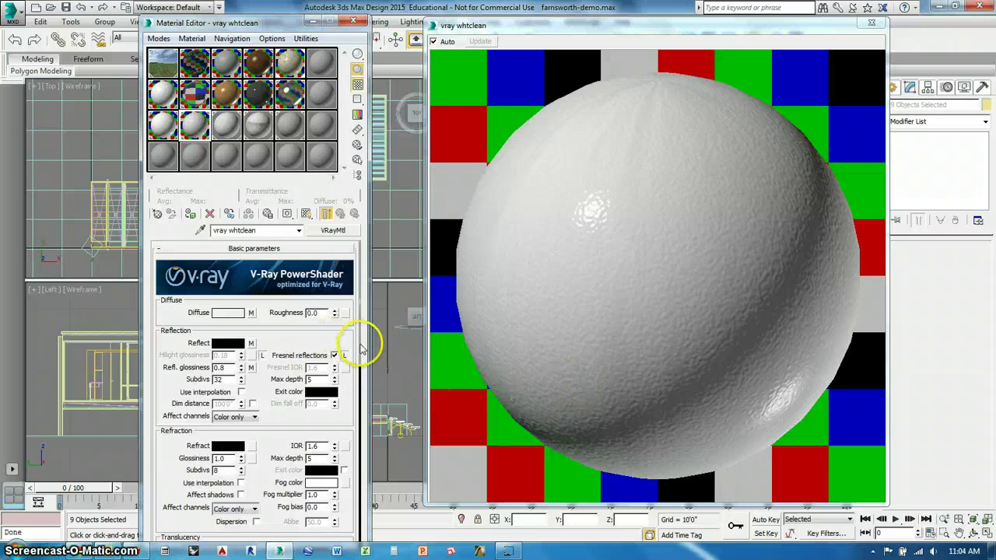
Step: Adjust the reflection glossiness value and set the Reflect map amount to 15
scroll(362, 356, down, 3)
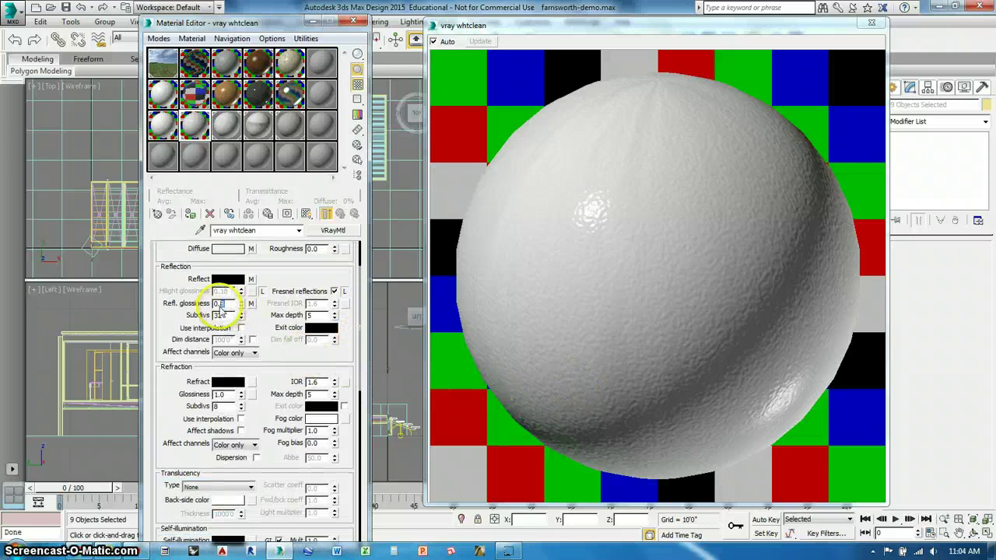
click(228, 316)
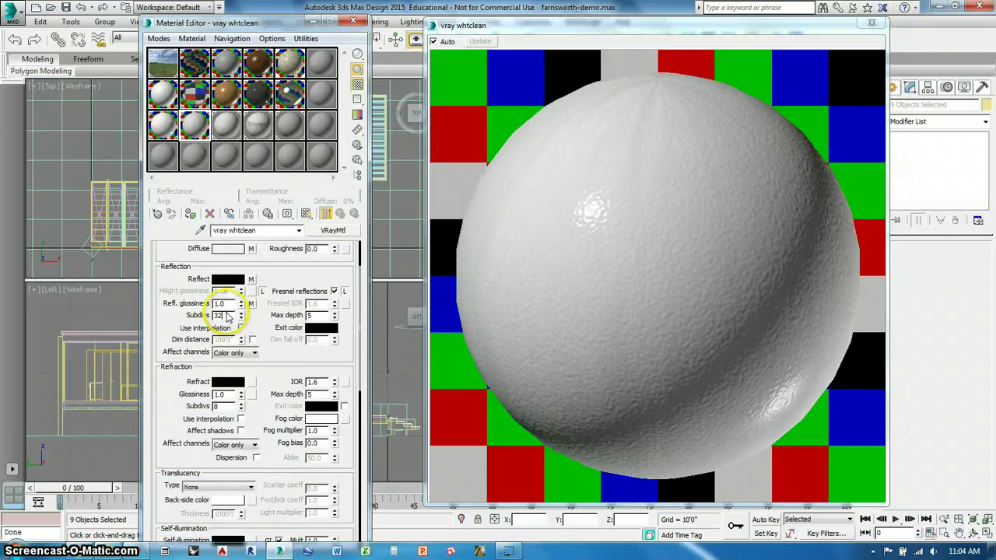
click(220, 304)
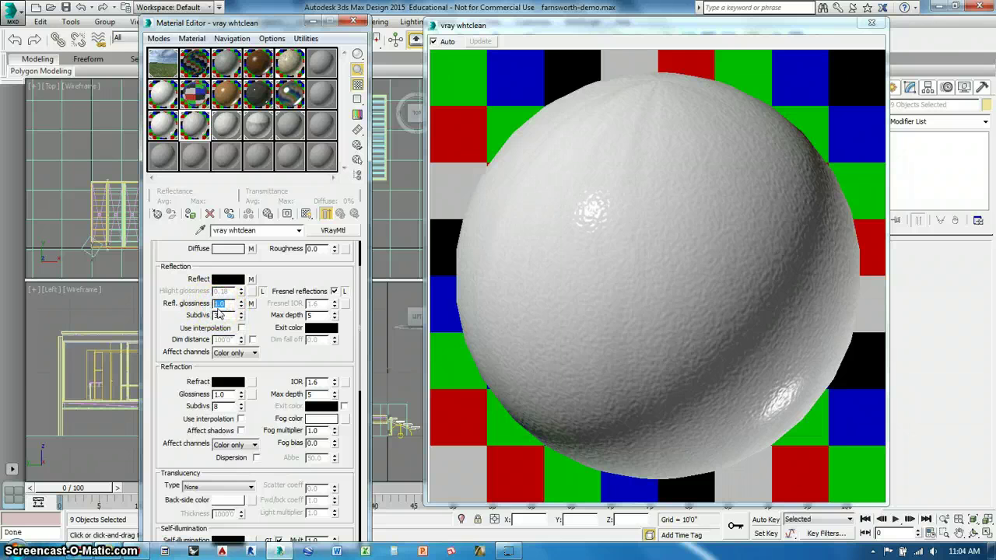
click(230, 316)
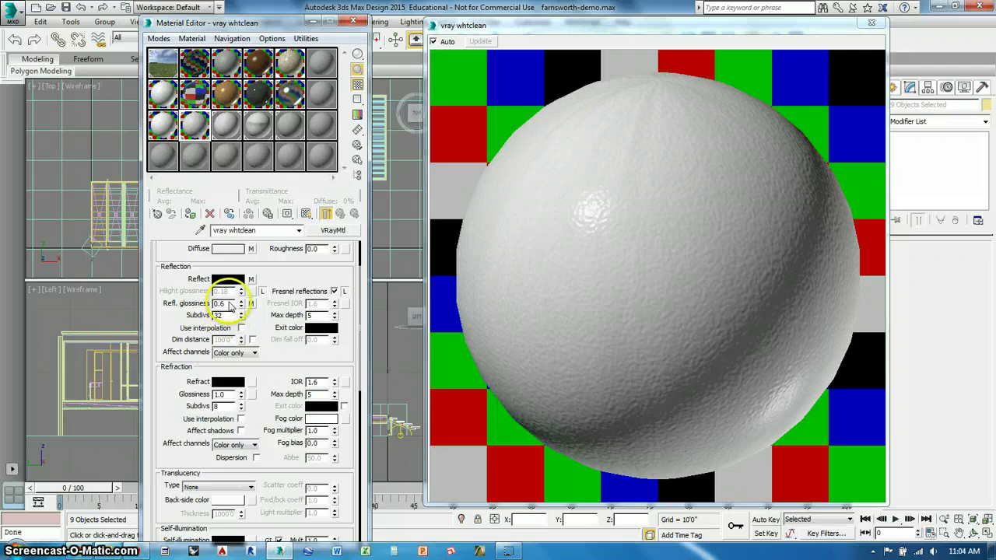
scroll(348, 413, up, 2)
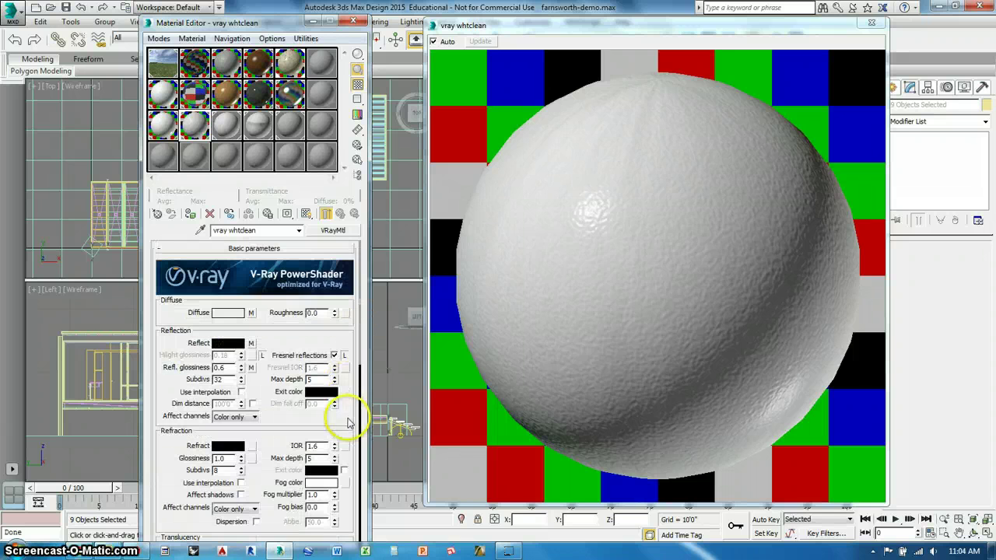
scroll(354, 405, down, 10)
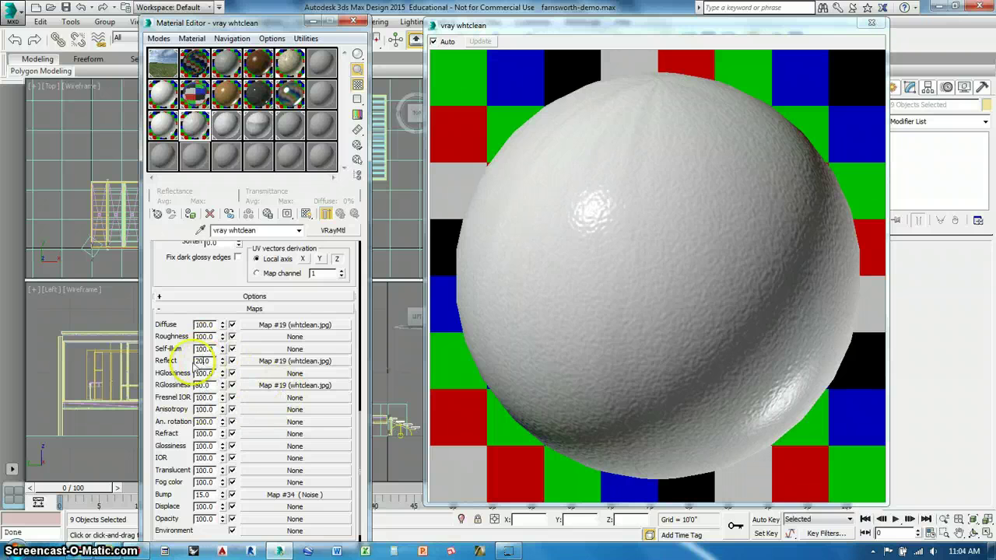
text(15.0)
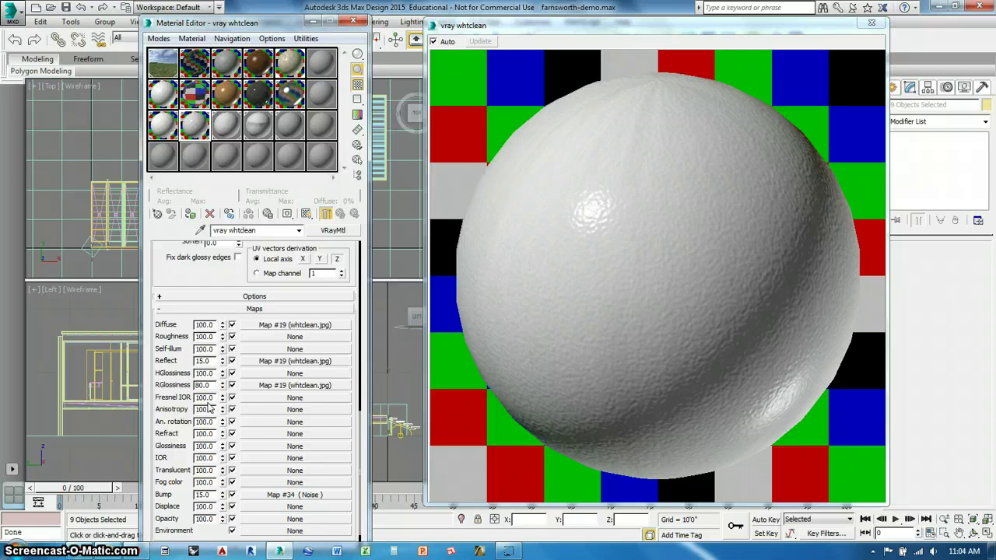
Step: Instance Noise Map #34 into an empty sample slot, preview it, then select vray whtdirty
click(870, 24)
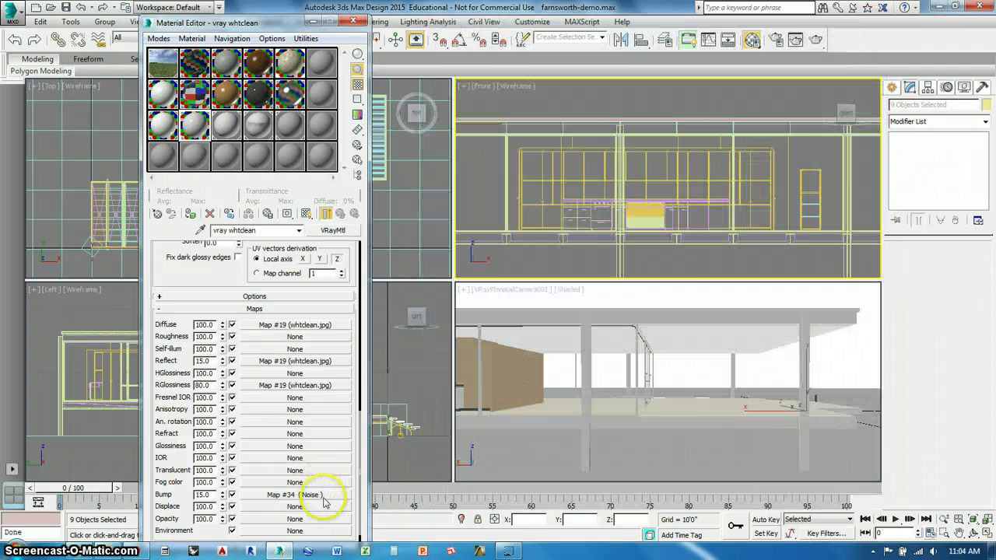
drag(325, 502, 158, 163)
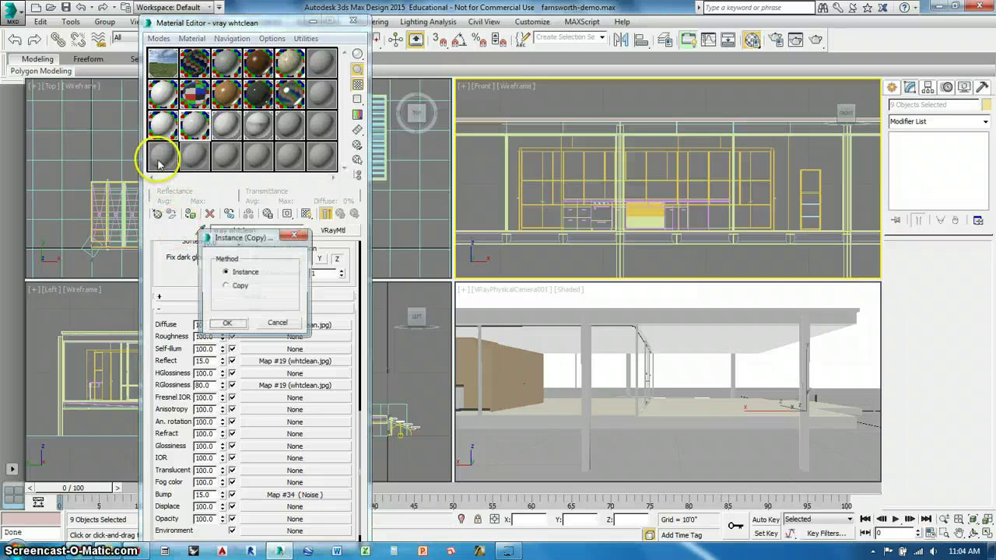
click(227, 322)
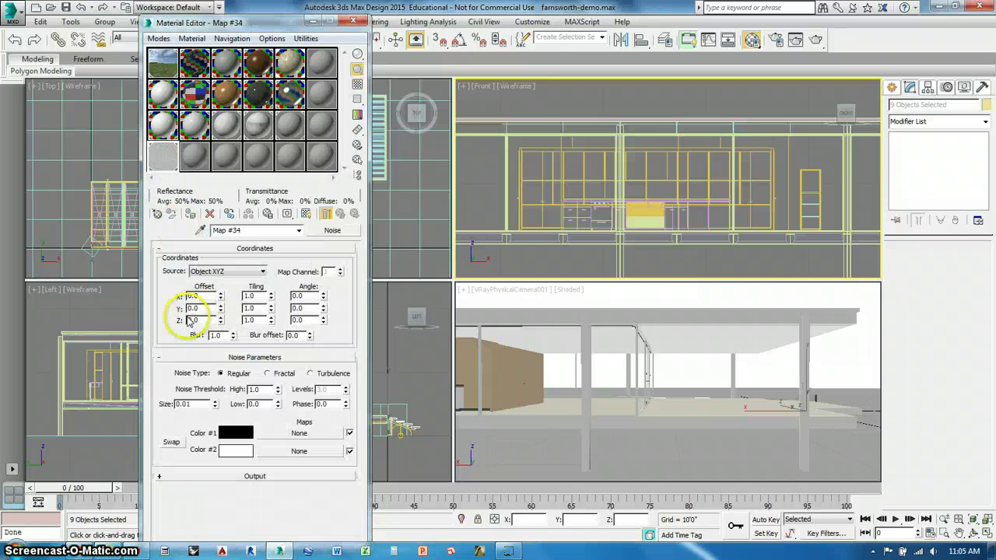
double_click(160, 157)
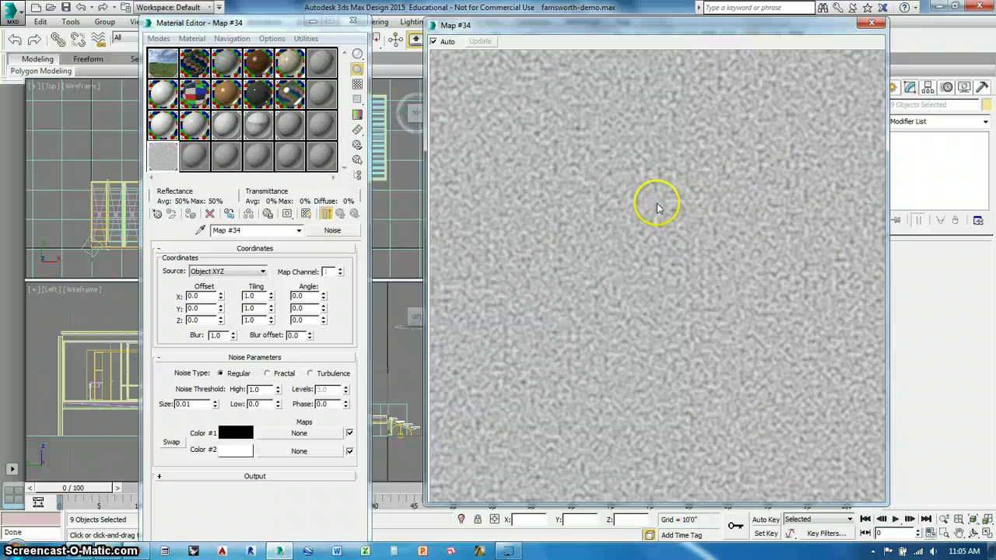
click(875, 24)
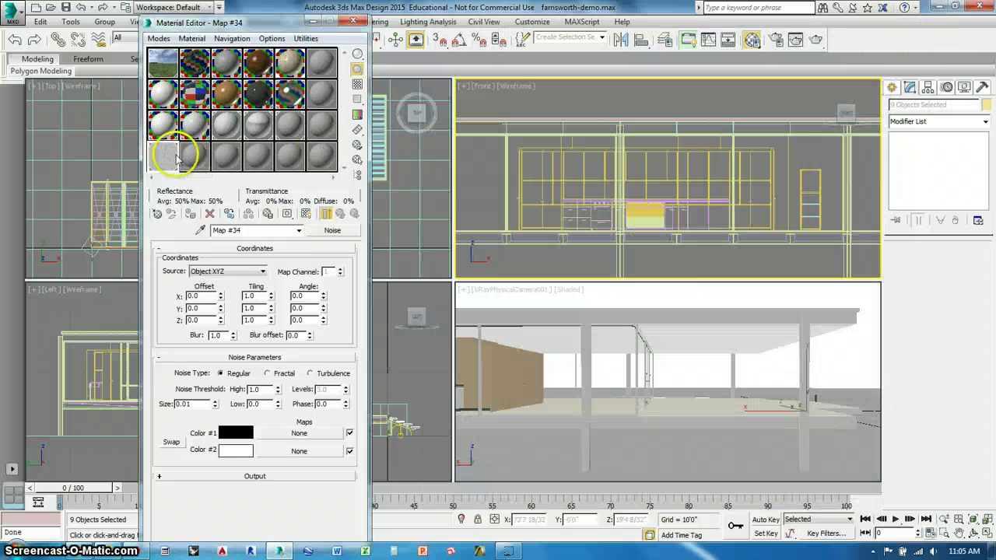
click(225, 124)
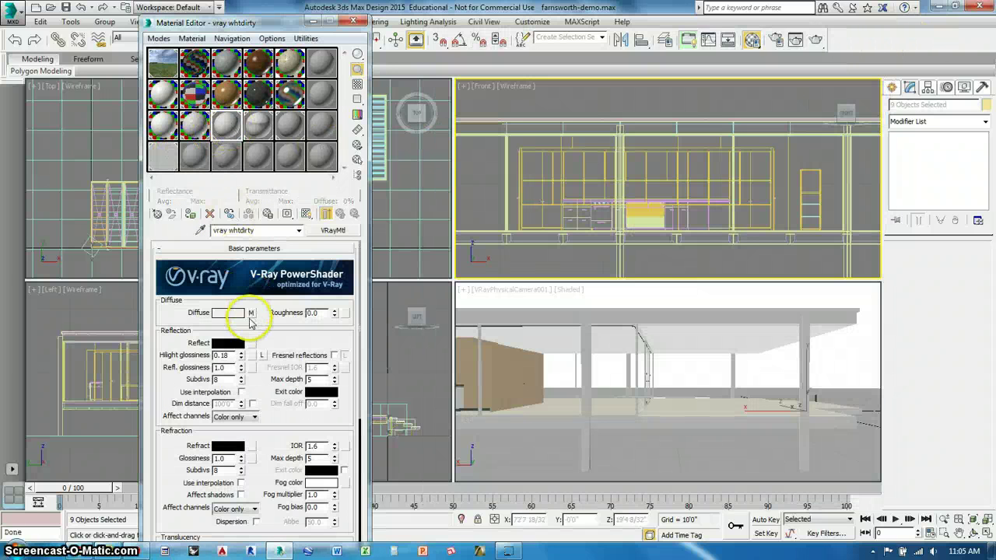
Step: Instance the whtdirty texture into the reflection and glossiness slots and enable Fresnel
drag(252, 317, 251, 366)
click(244, 342)
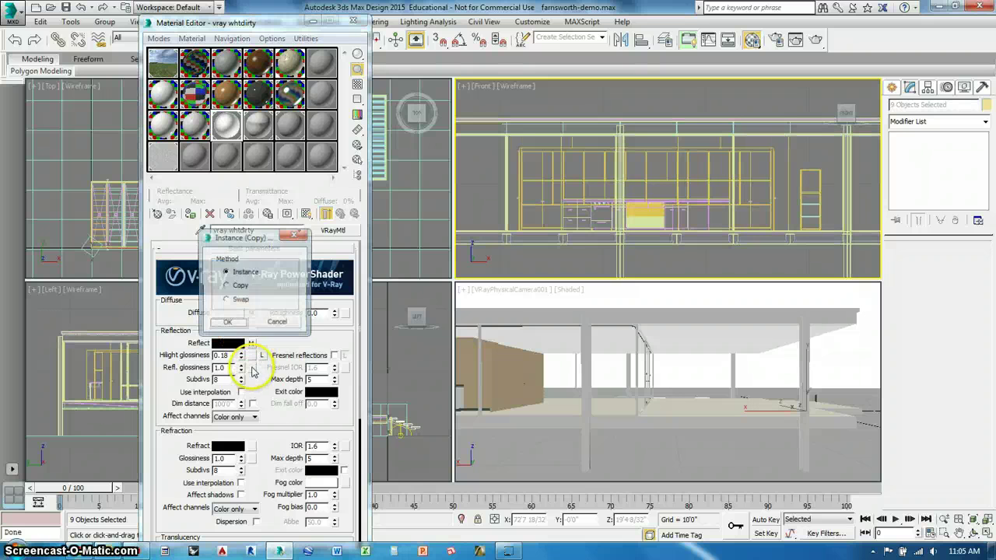
click(228, 324)
click(262, 355)
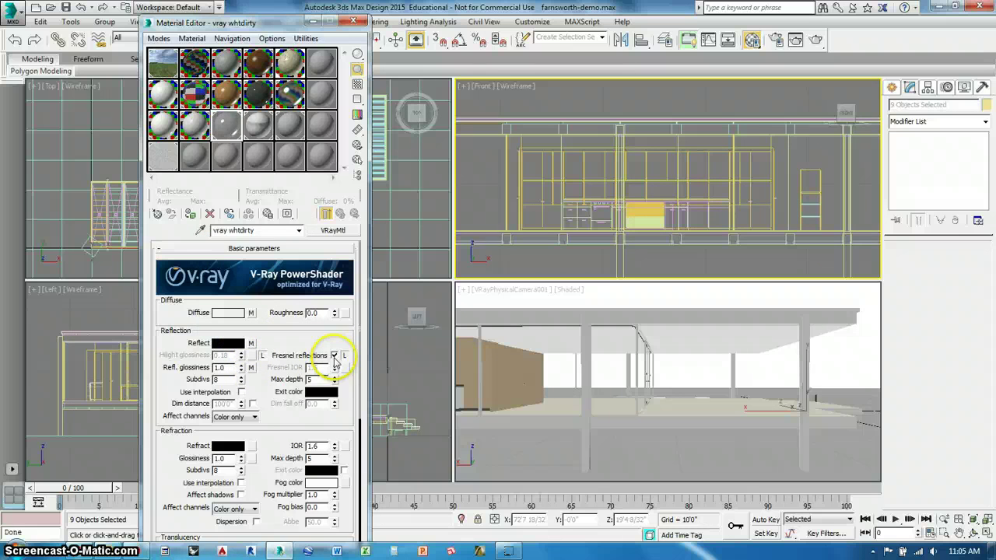
Step: Instance the Noise map into the Bump slot with an amount of 15
scroll(363, 330, down, 5)
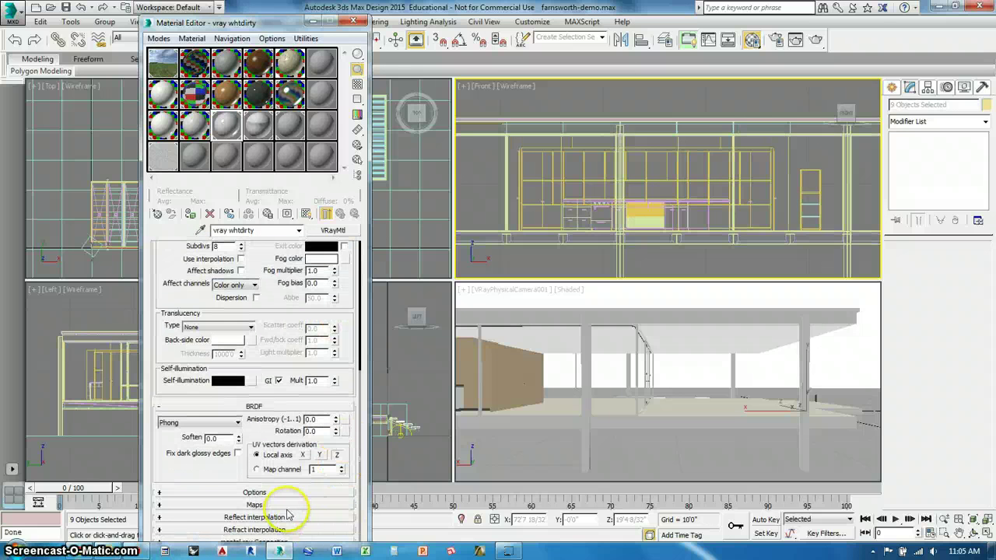
click(272, 505)
scroll(289, 440, down, 2)
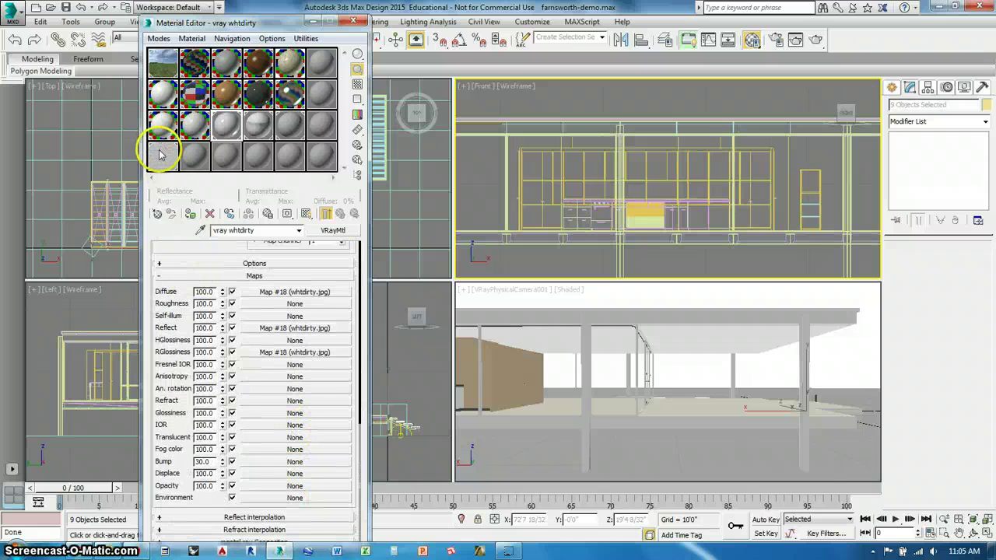
drag(223, 335, 262, 458)
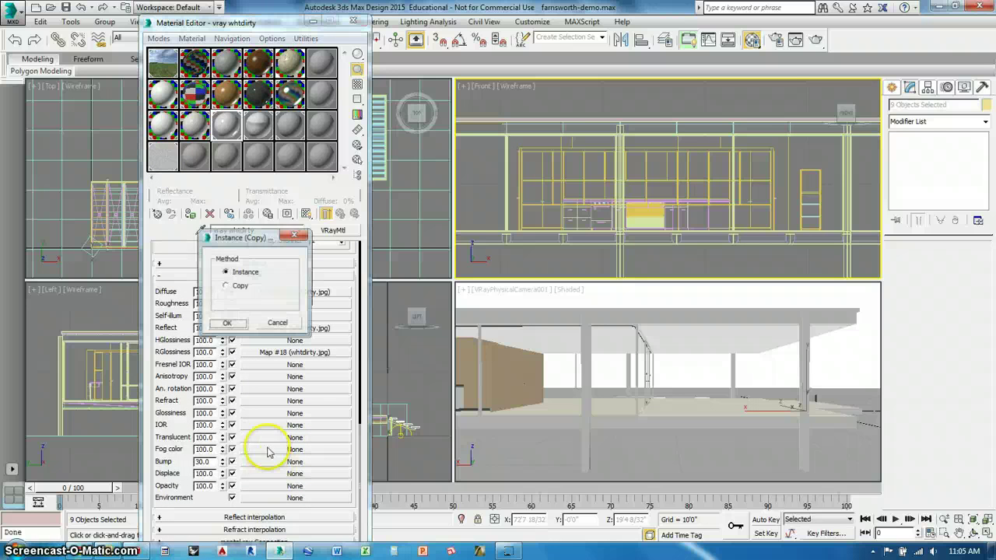
click(228, 324)
double_click(203, 462)
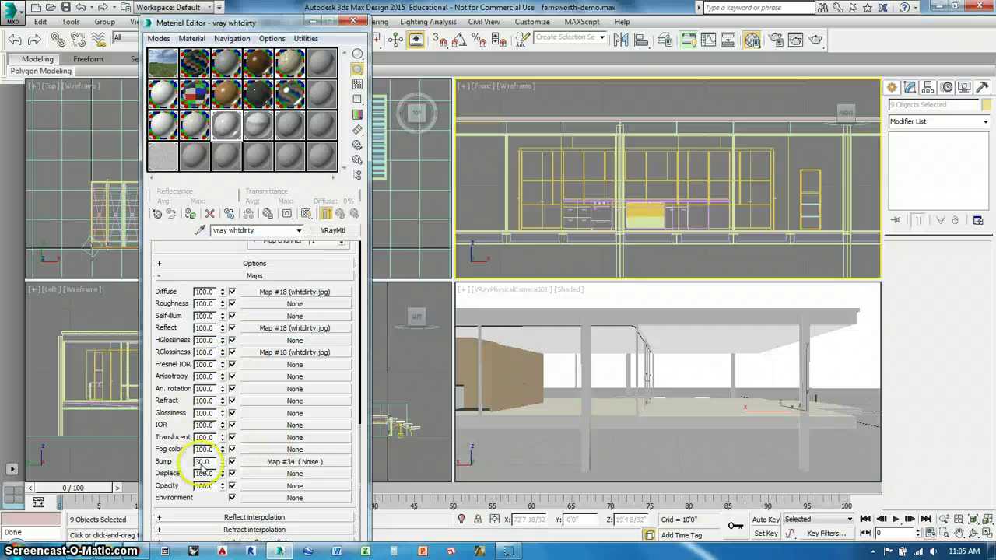
text(15)
key(Return)
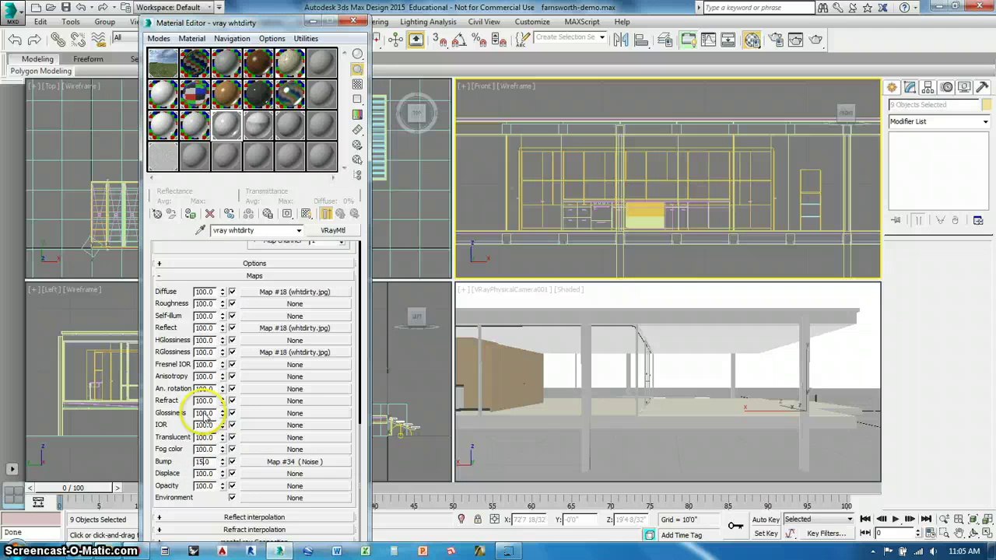
Step: Enter Reflect 10 and RGlossiness 80 map amounts, reflection subdivs 32, and refl. glossiness 0.65
double_click(202, 329)
text(10)
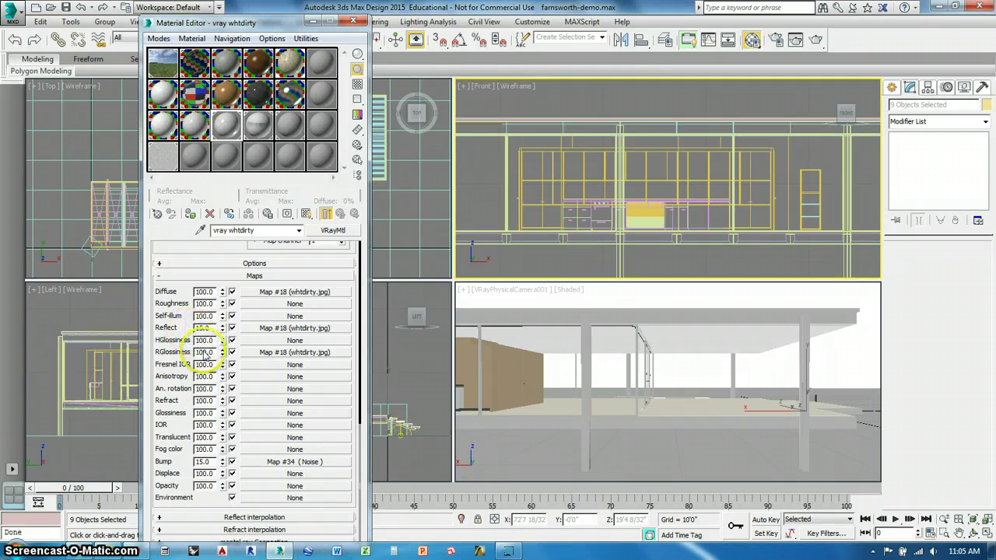
double_click(204, 353)
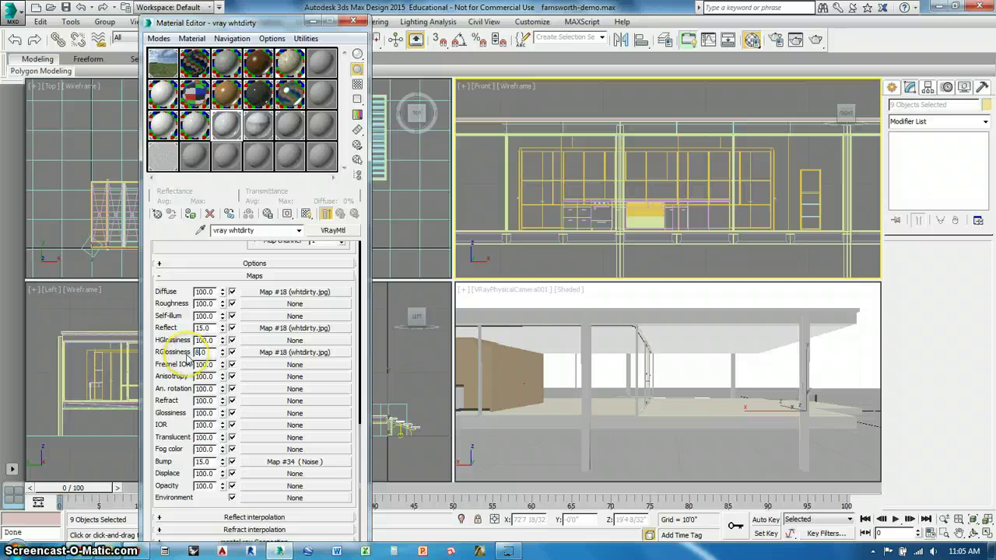
text(80)
drag(360, 441, 366, 267)
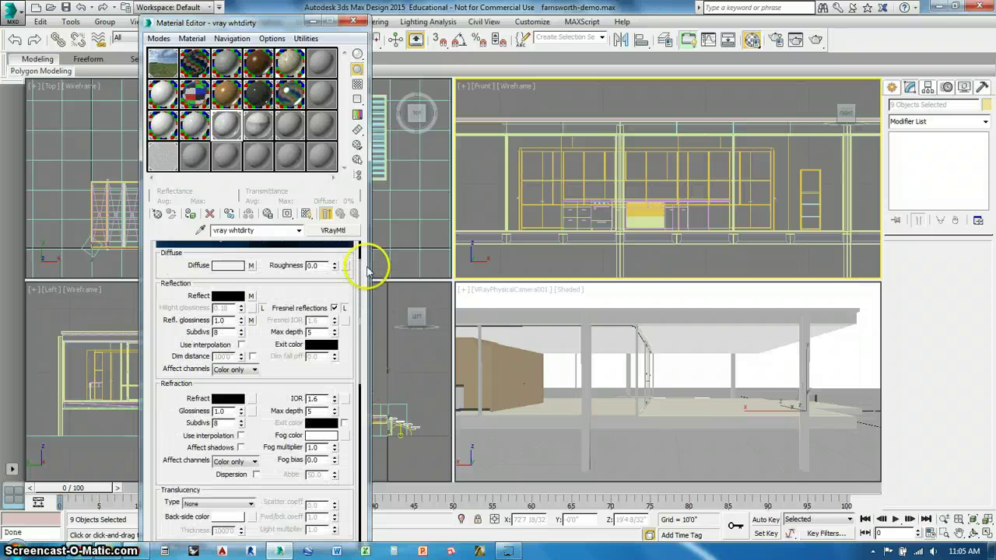
double_click(226, 332)
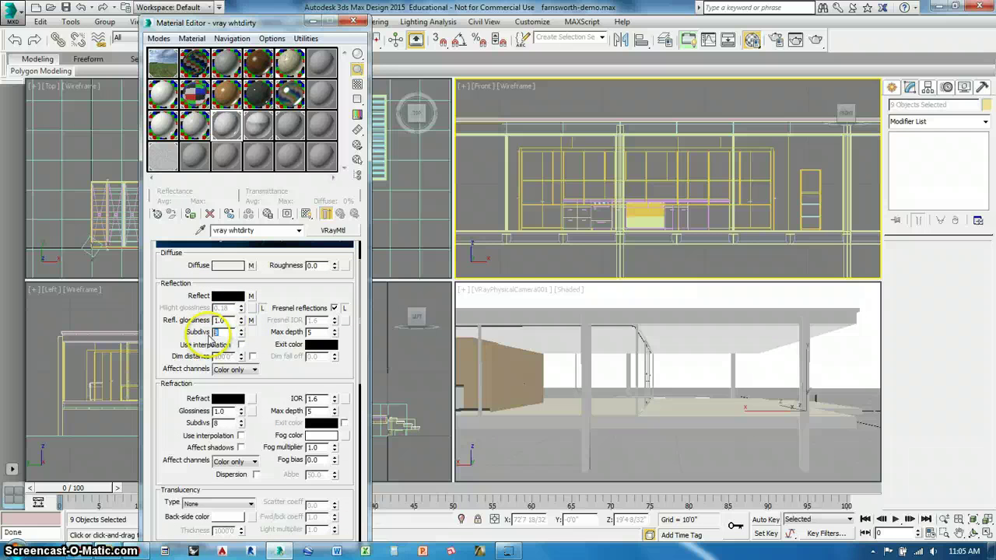
text(32)
double_click(216, 321)
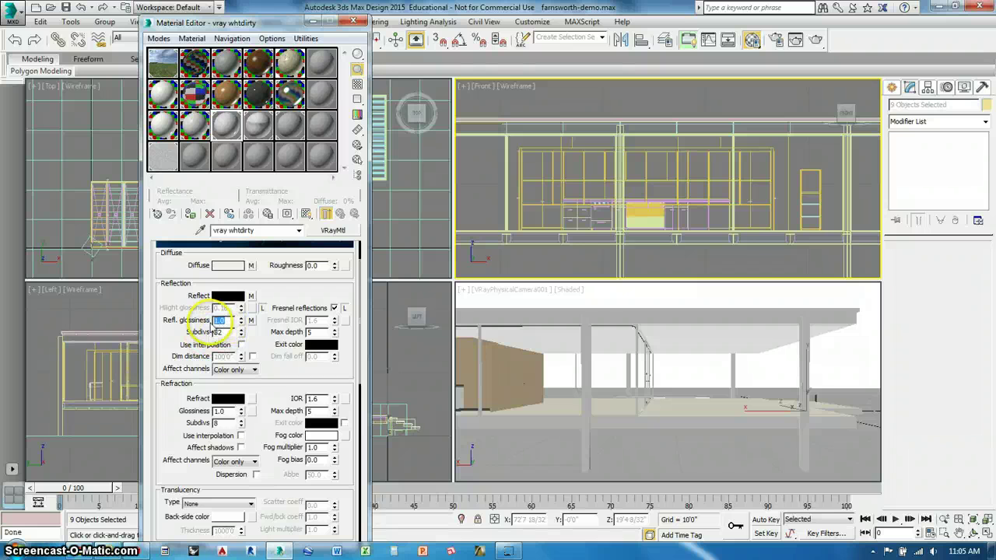
text(.65)
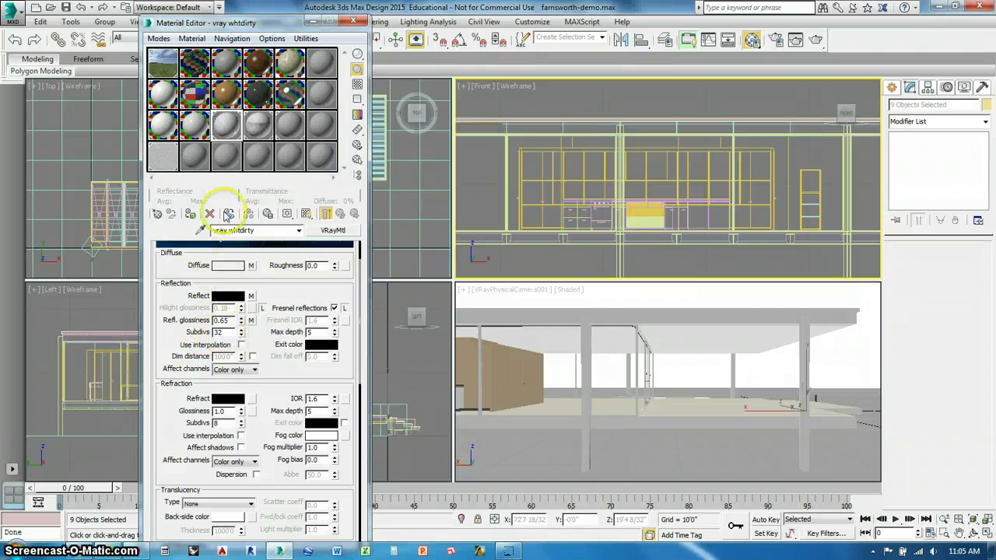
Step: Instance whtextra.jpg as the vray whtextra Reflect and RGlossiness maps, locking highlight glossiness, glossiness .6
click(257, 127)
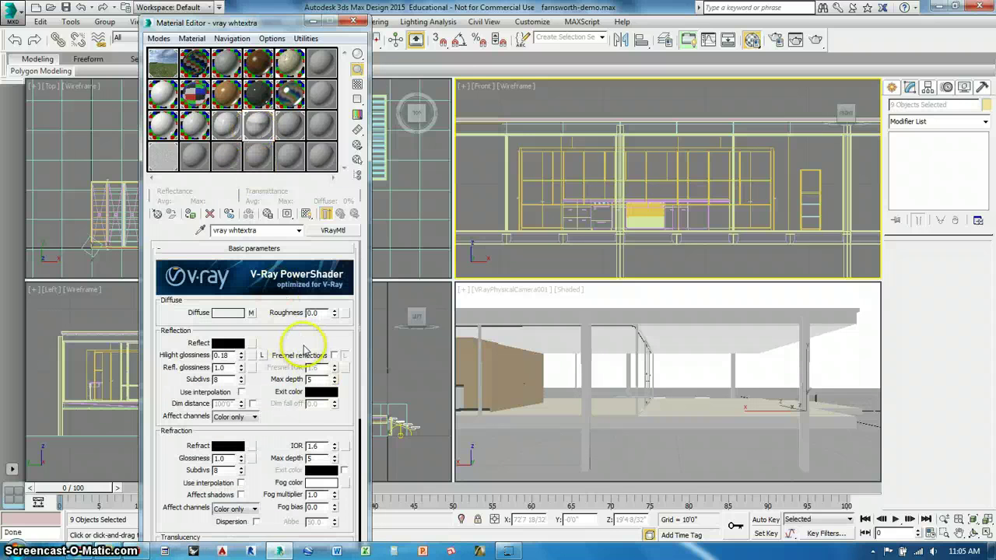
drag(251, 312, 251, 368)
click(248, 325)
click(232, 325)
click(263, 355)
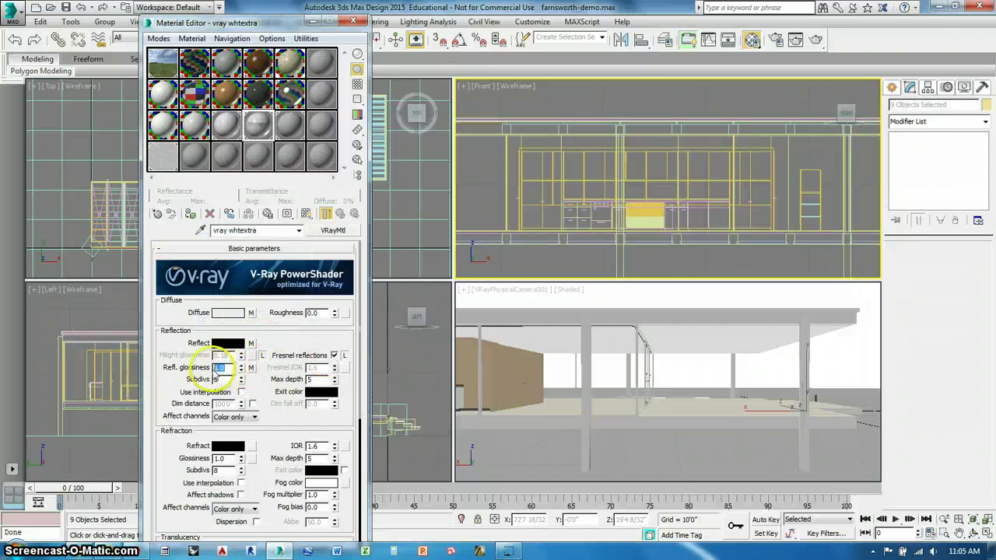
click(218, 368)
text(.65)
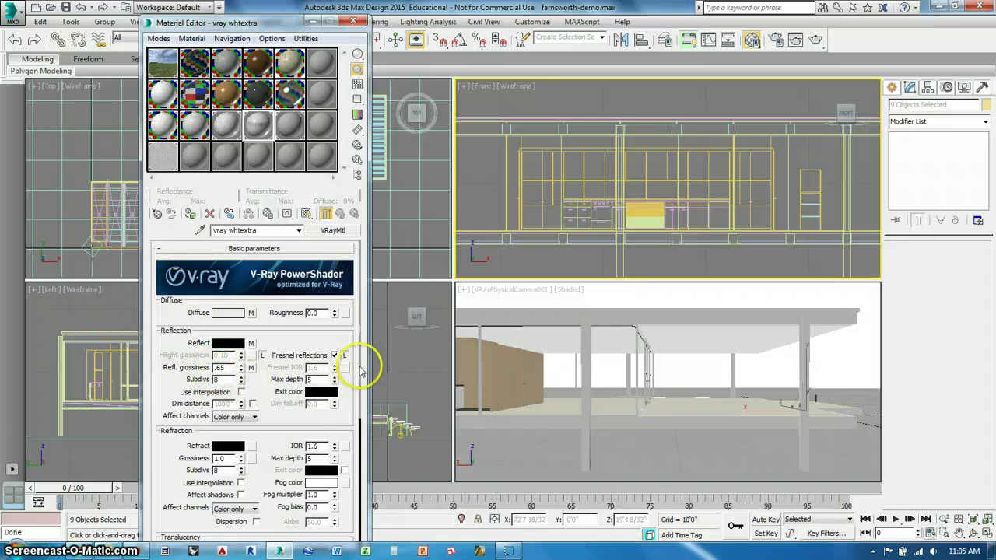
drag(360, 369, 360, 545)
Step: Set the Reflect map amount to 15 and add an instanced Noise bump map at 15
click(327, 504)
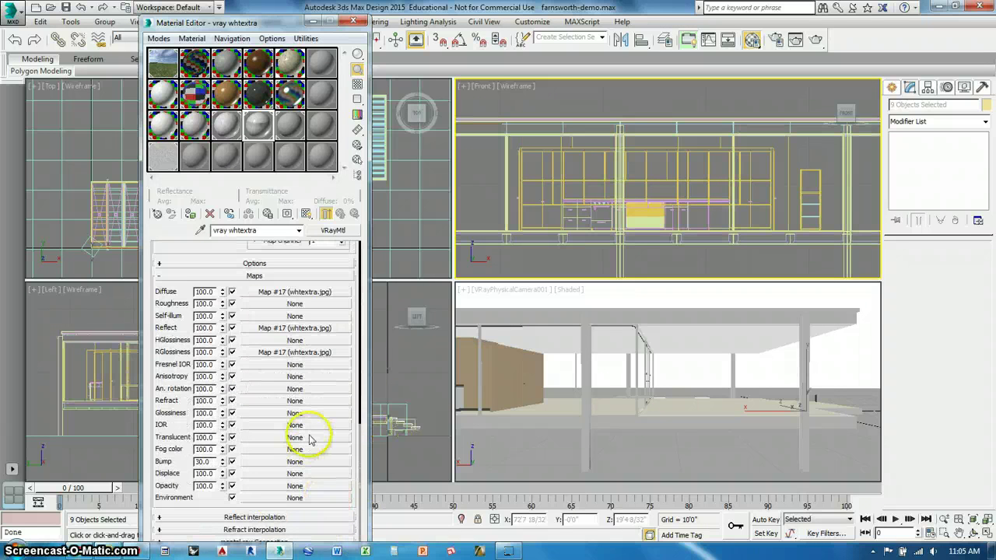
drag(208, 330, 184, 333)
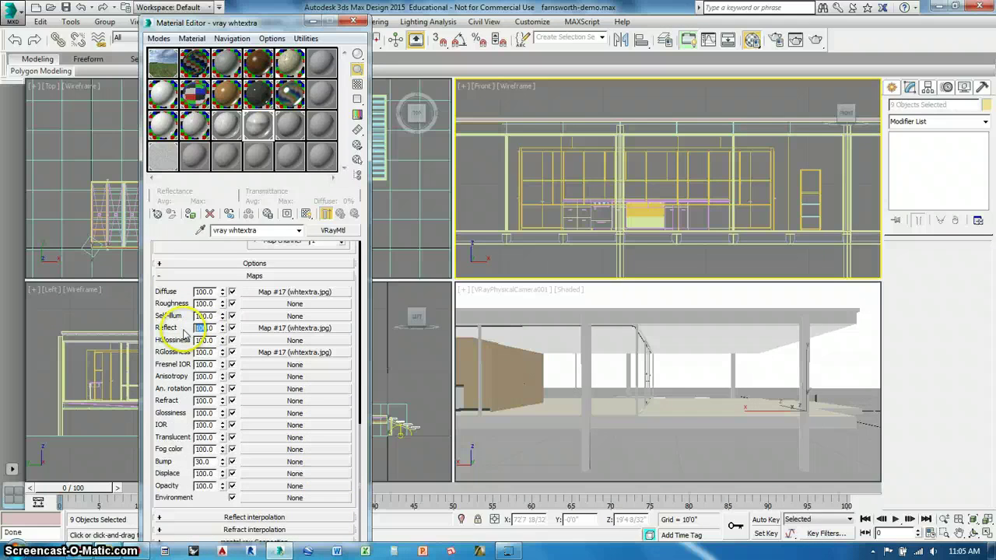
text(15)
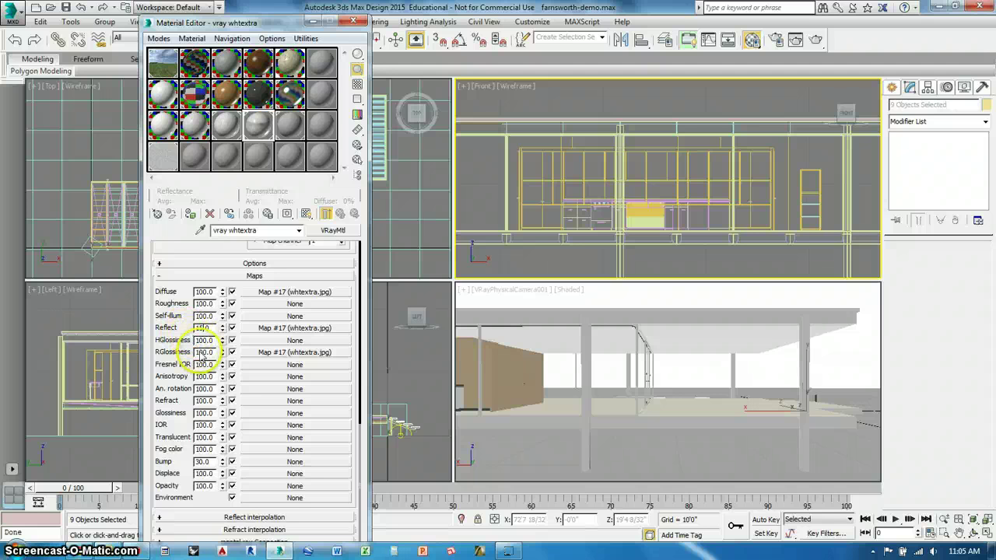
drag(208, 355, 187, 360)
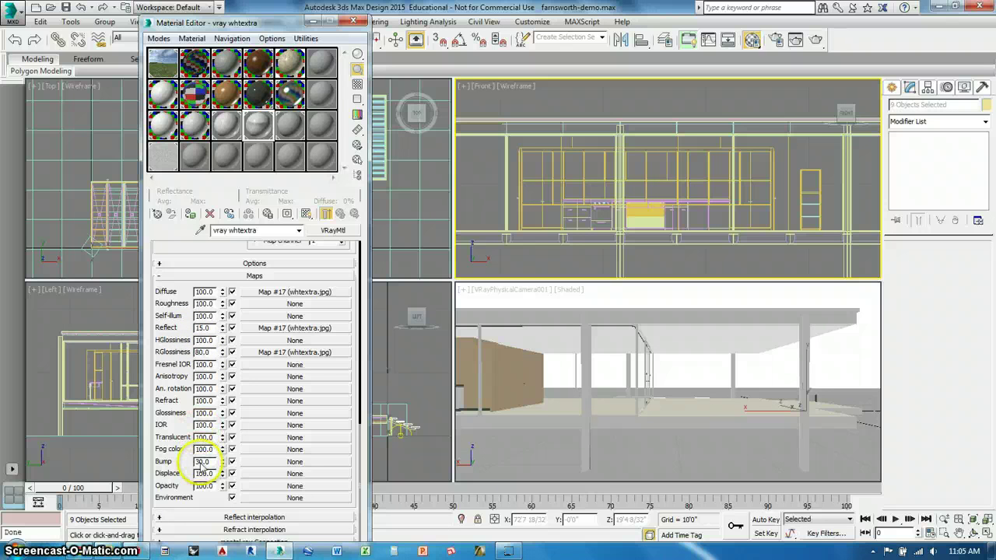
drag(196, 463, 190, 469)
text(15)
key(Return)
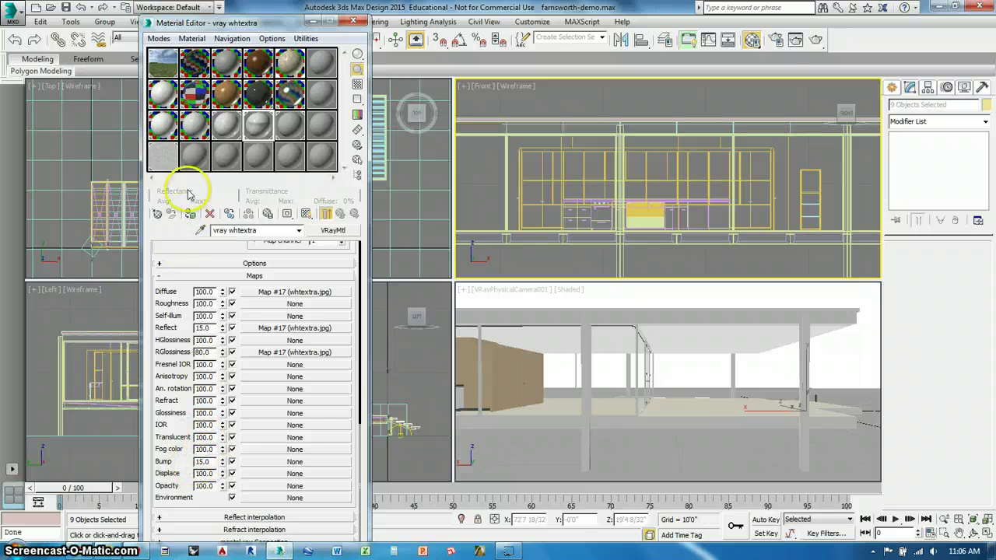
drag(267, 462, 267, 462)
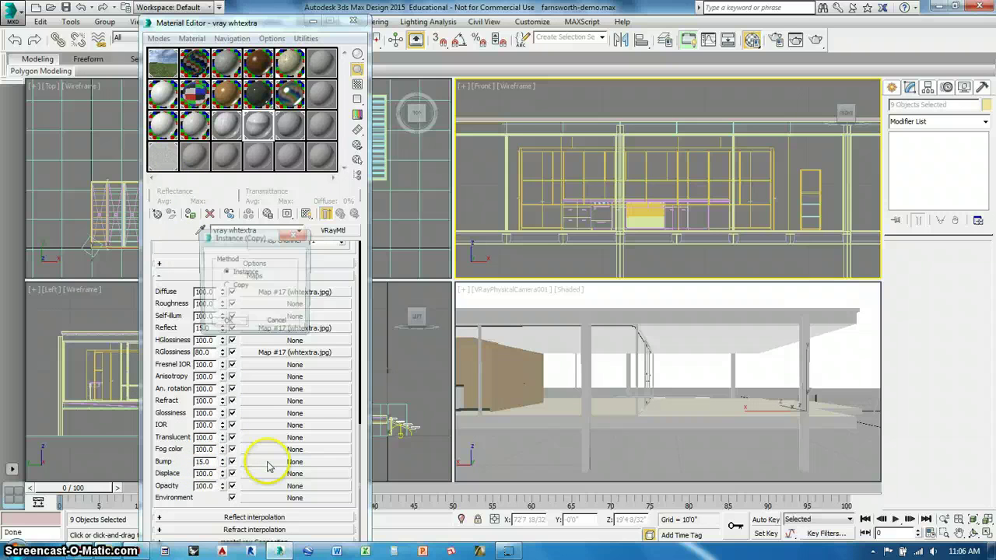
click(230, 320)
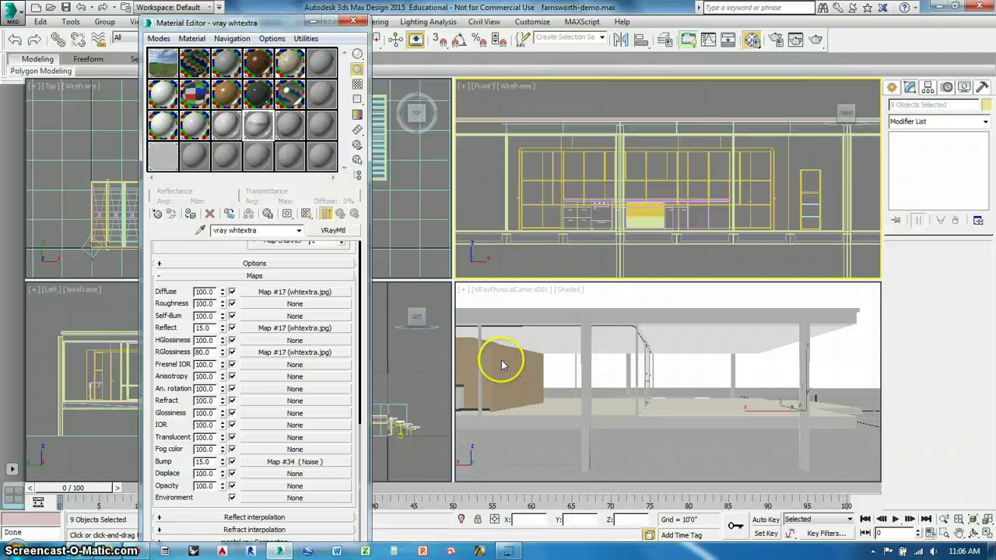
Step: Move the Material Editor aside, close the mail popup, and save farnsworth-demo.max via Save As
drag(234, 22, 297, 37)
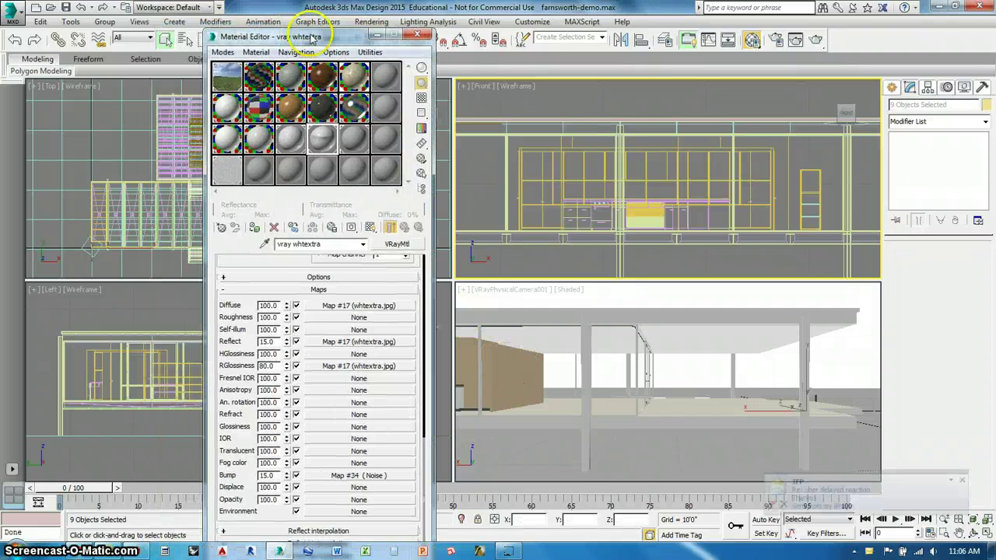
click(962, 480)
key(alt+f)
key(Down)
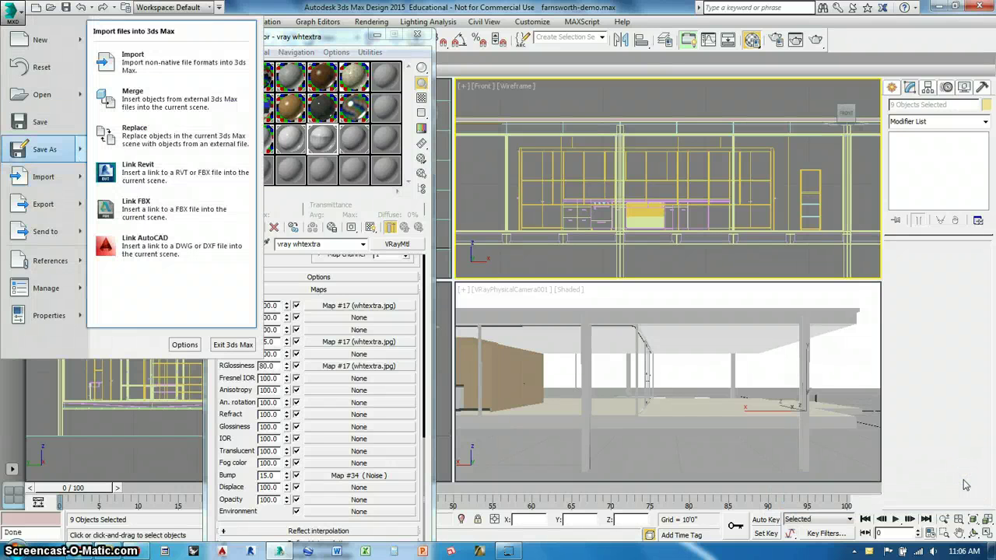
key(Up)
key(Up)
key(Down)
key(Right)
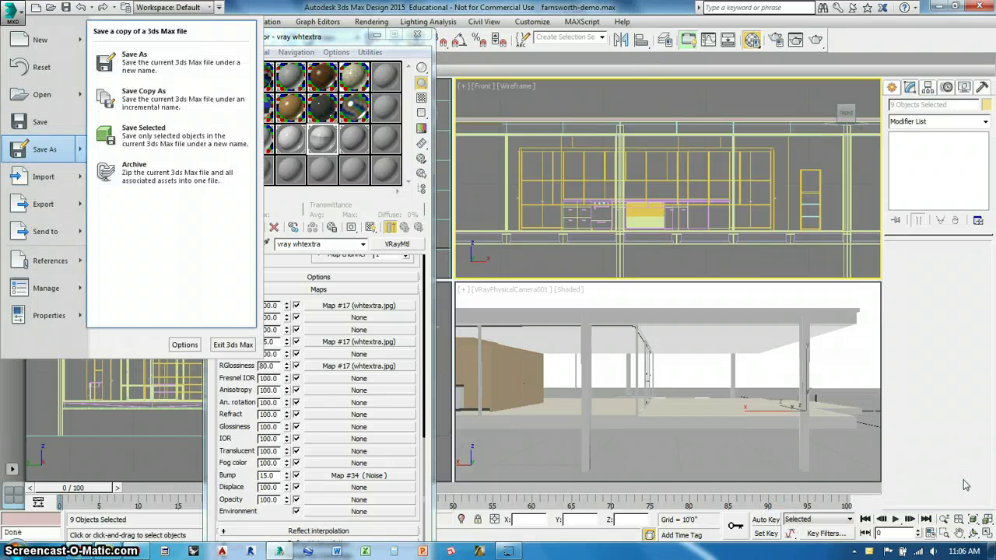
click(31, 122)
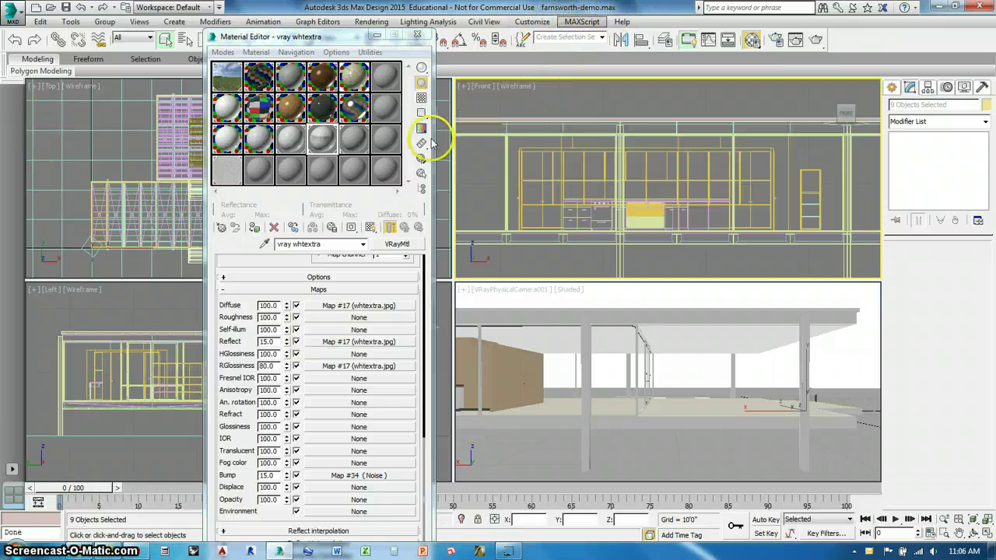
Step: Render the physical camera view and check the V-Ray frame buffer as it refines
click(815, 45)
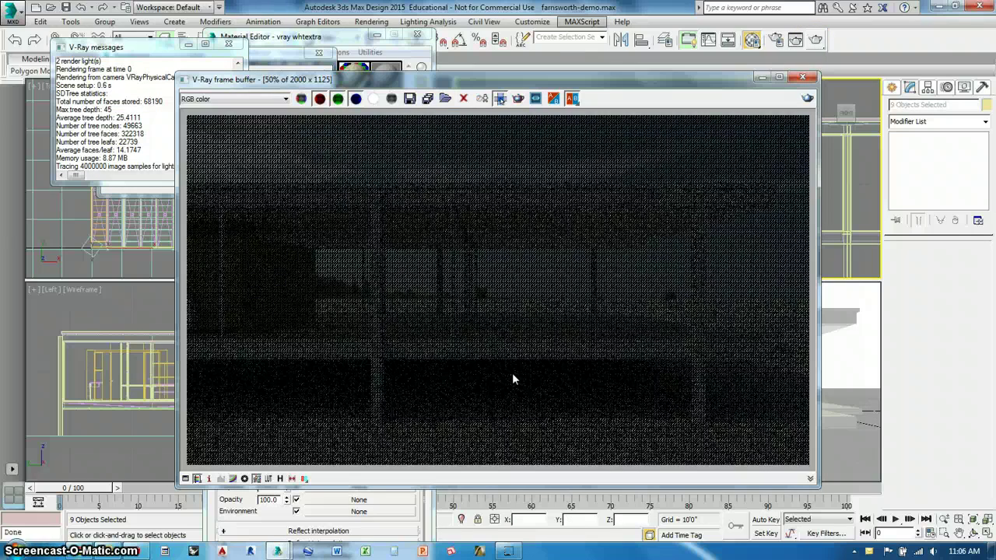
click(443, 288)
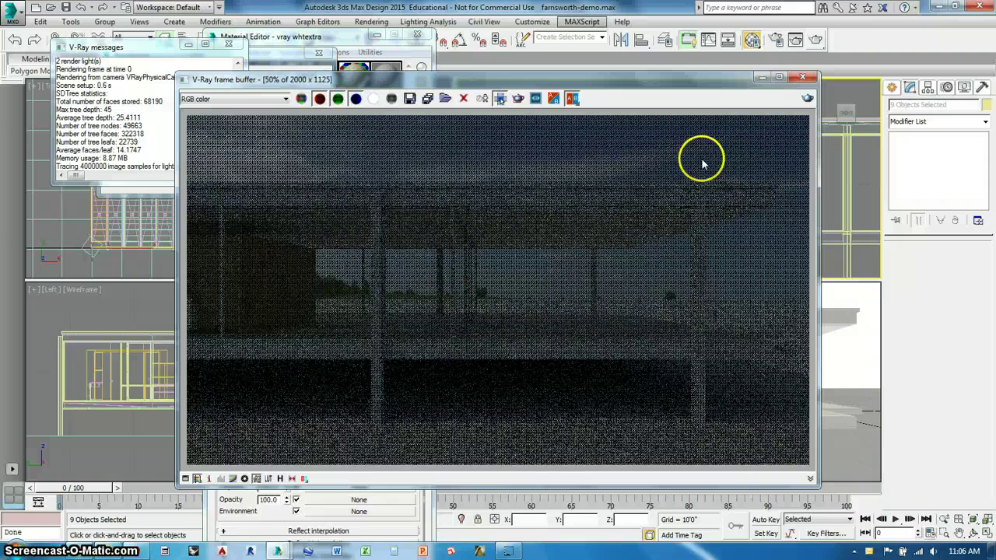
Step: Close the rendered image, cancel the ongoing render, and shift the Material Editor left
click(802, 77)
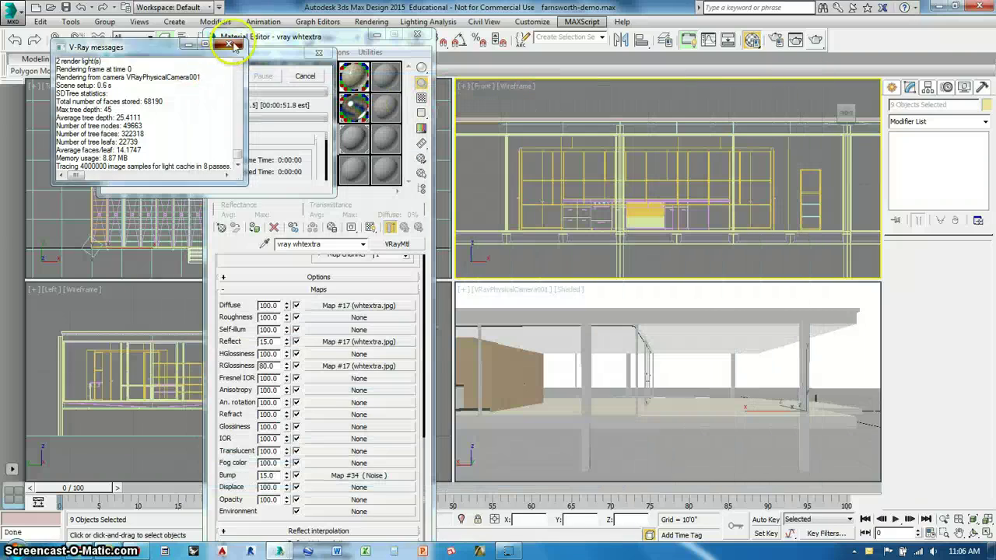
click(312, 76)
drag(373, 38, 270, 47)
Step: Orbit the VRayPhysicalCamera001 view to face the kitchen and dolly closer to the cabinets
click(572, 372)
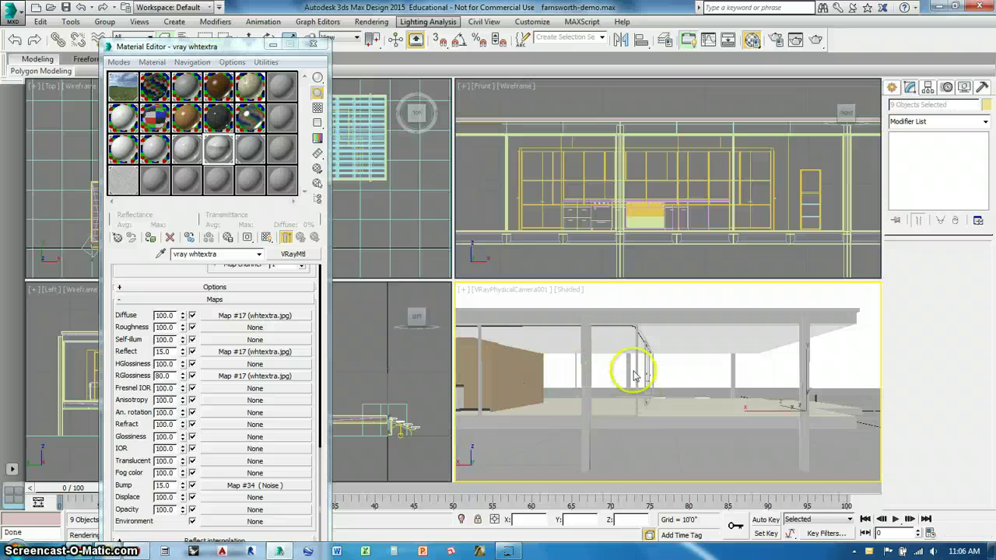
alt+middle_drag(697, 374, 740, 374)
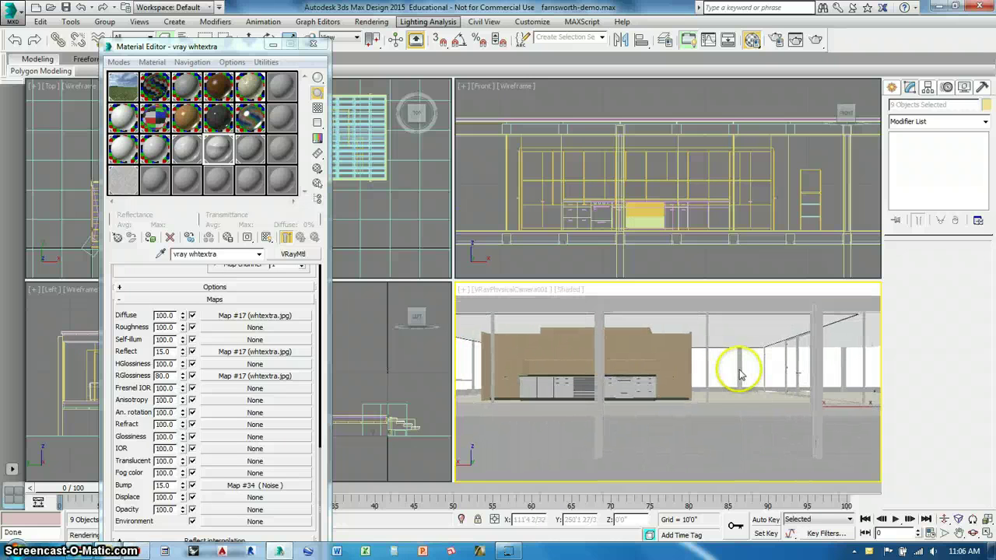
click(944, 519)
drag(670, 422, 775, 353)
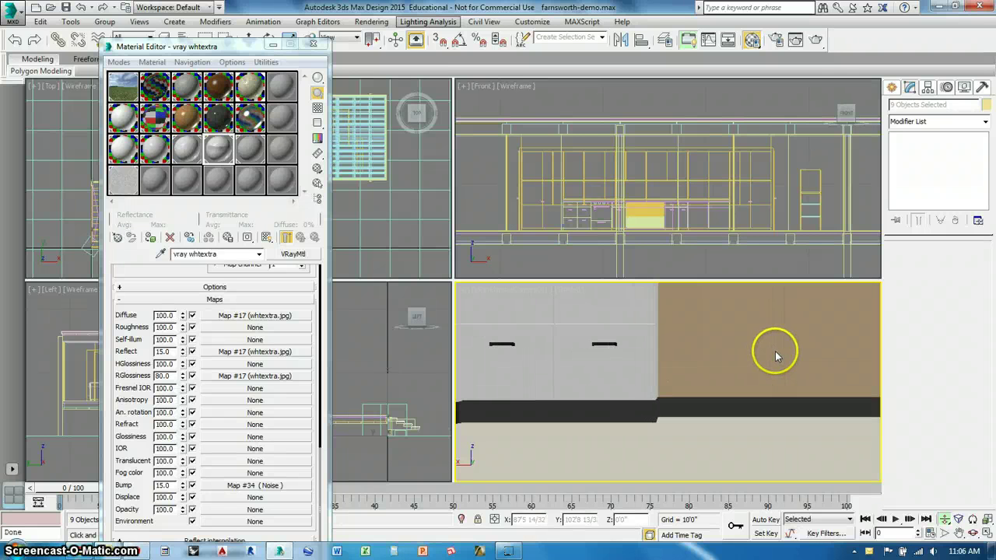
Step: Render the kitchen cabinet close-up, zoom around the noisy frame buffer image, then close it
click(817, 40)
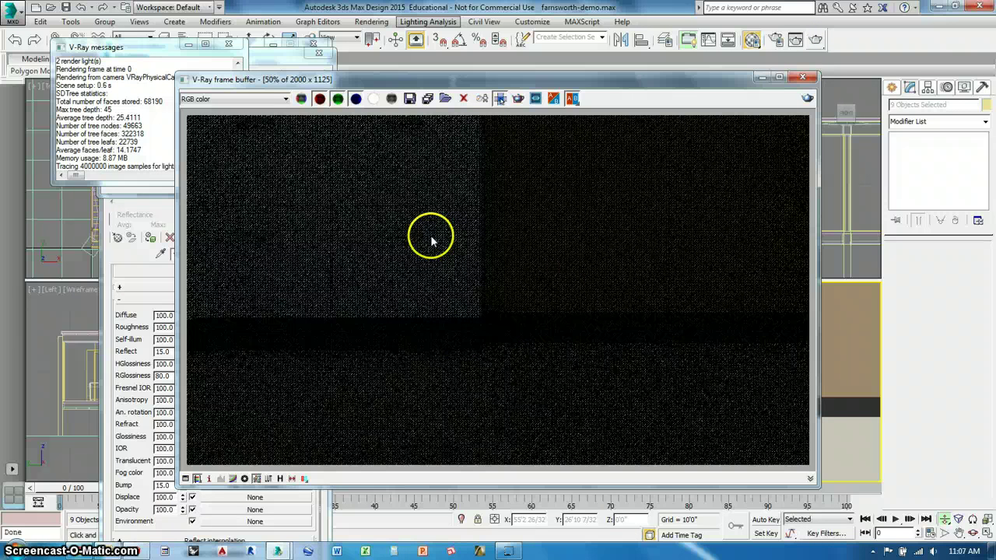
drag(413, 78, 489, 65)
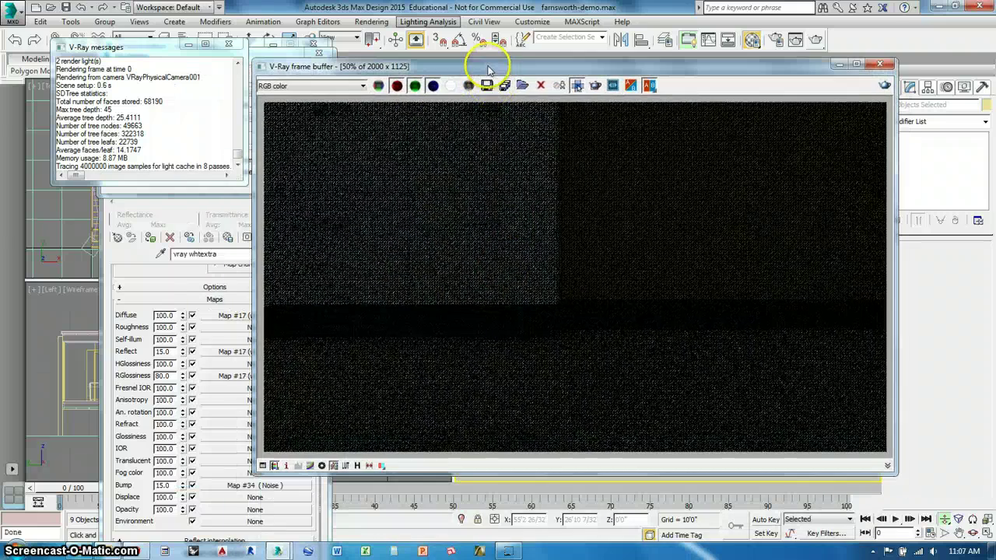
scroll(570, 253, down, 3)
scroll(572, 256, down, 1)
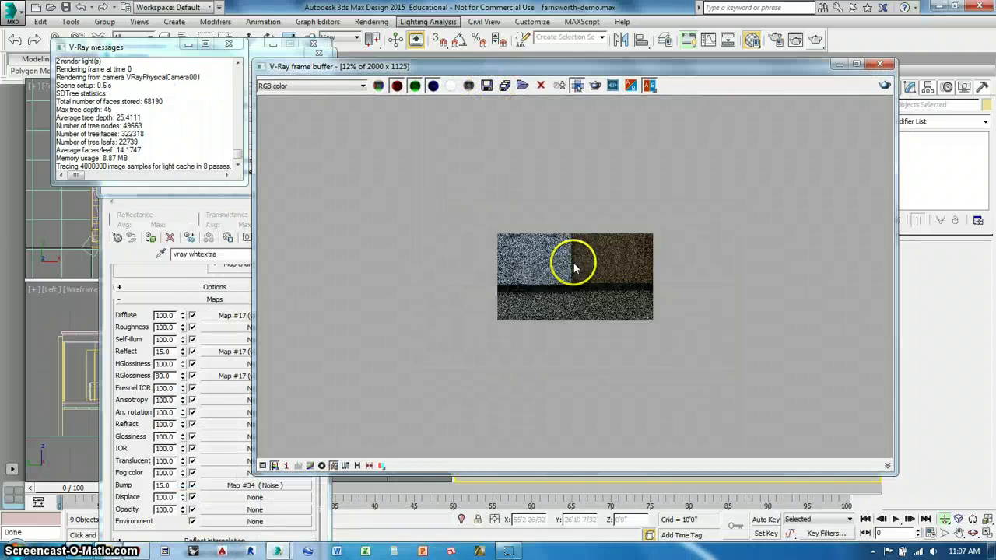
scroll(572, 260, up, 1)
scroll(575, 269, down, 1)
scroll(576, 279, up, 4)
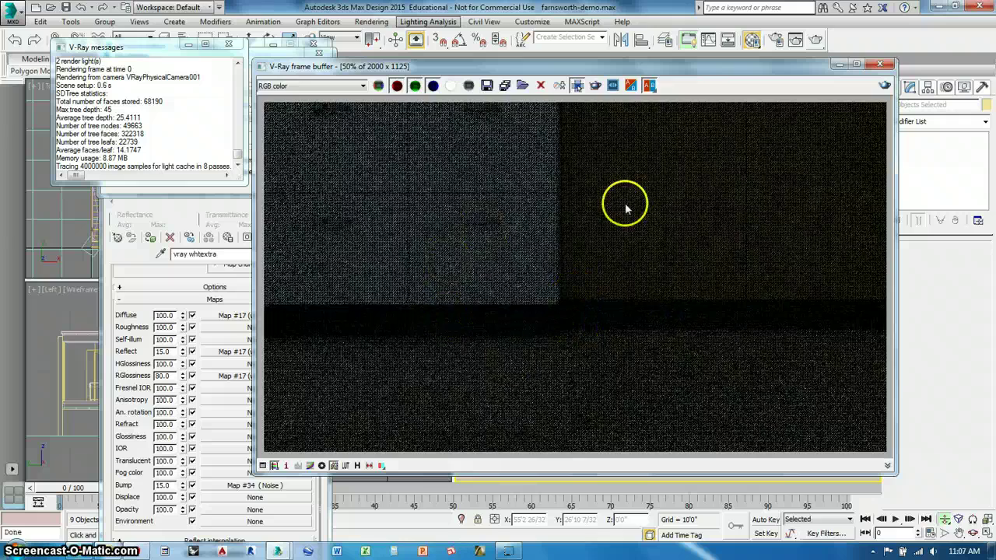
scroll(602, 367, up, 1)
scroll(603, 367, down, 2)
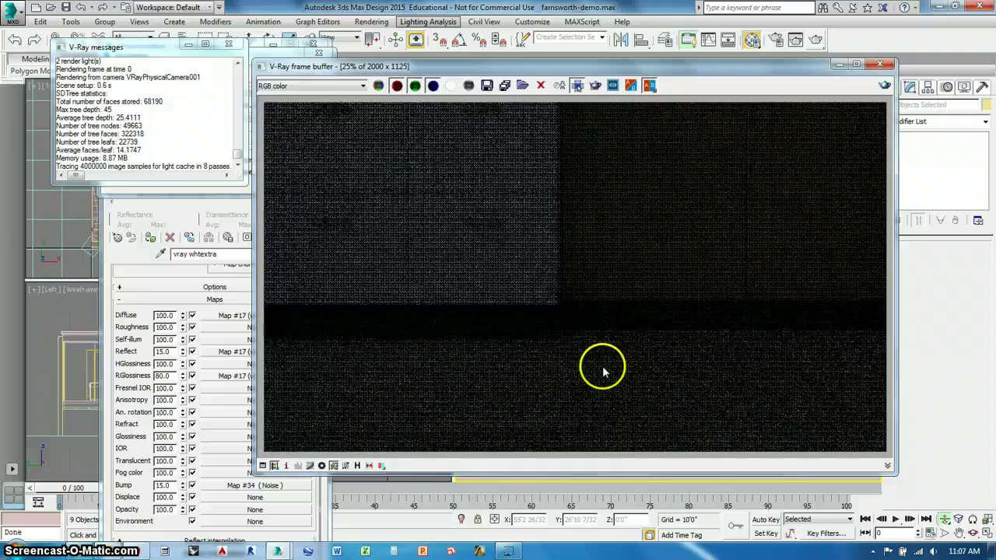
scroll(589, 327, up, 3)
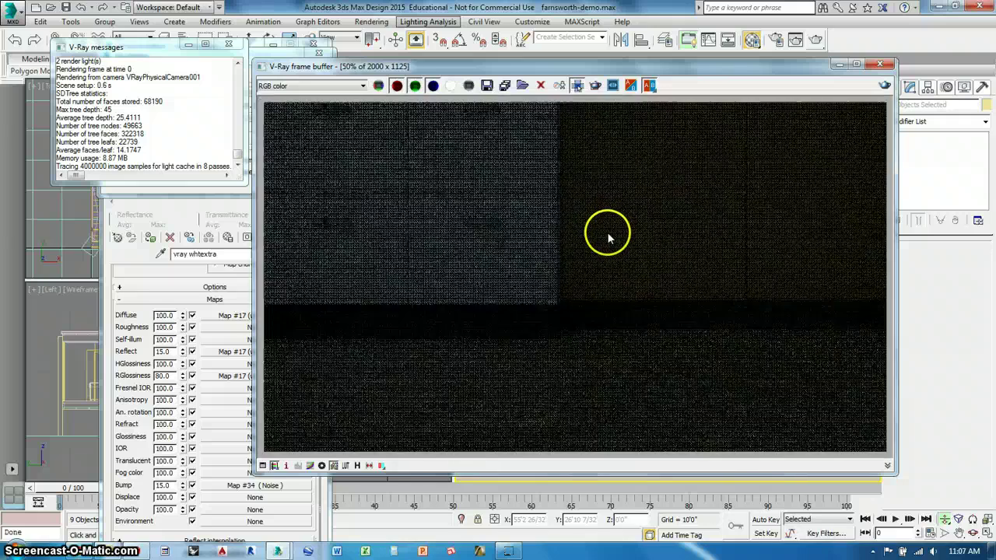
scroll(583, 239, up, 1)
scroll(488, 208, down, 2)
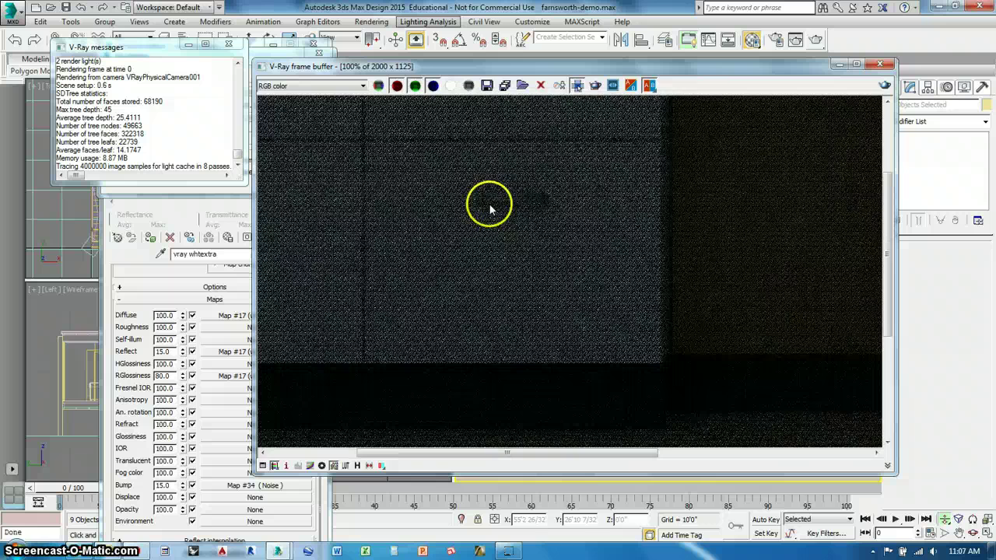
scroll(490, 248, down, 1)
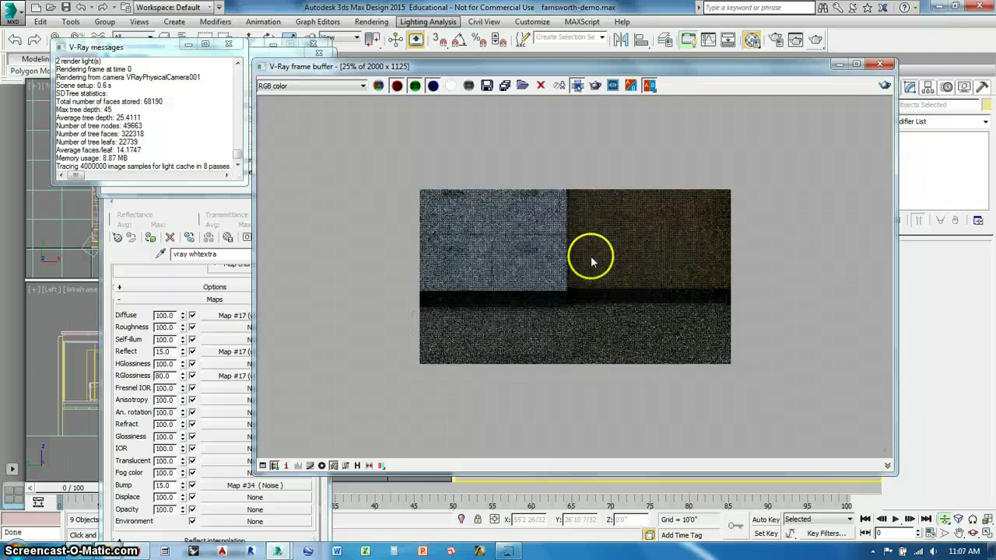
click(880, 63)
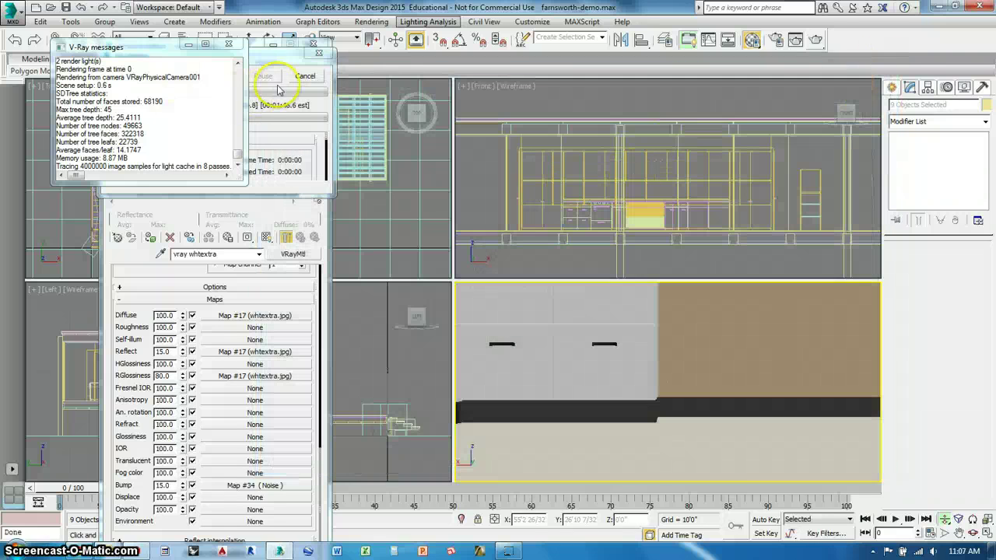
Step: Orbit and dolly the camera back to frame the pavilion interior and distant kitchen block
alt+middle_drag(615, 450, 541, 406)
alt+middle_drag(550, 442, 553, 443)
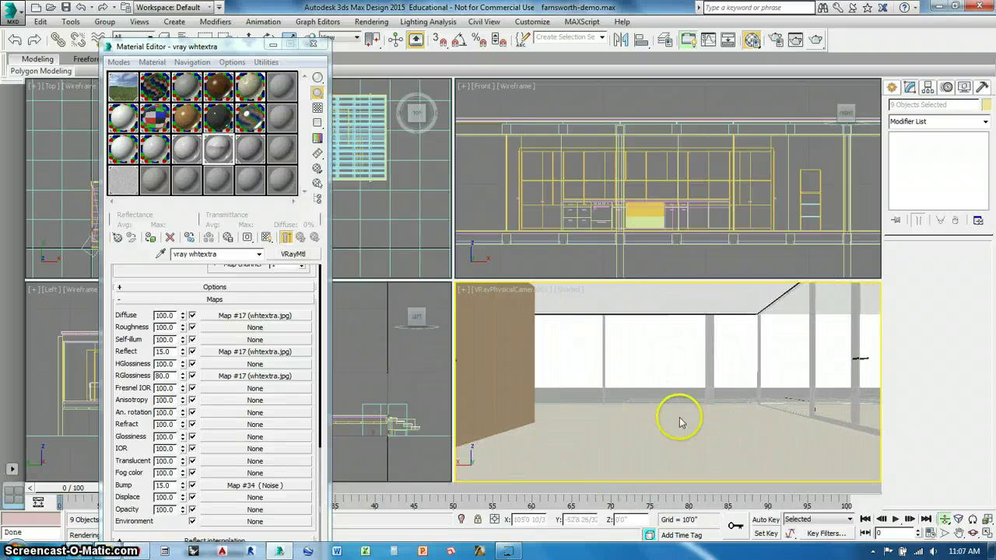
alt+middle_drag(672, 398, 680, 397)
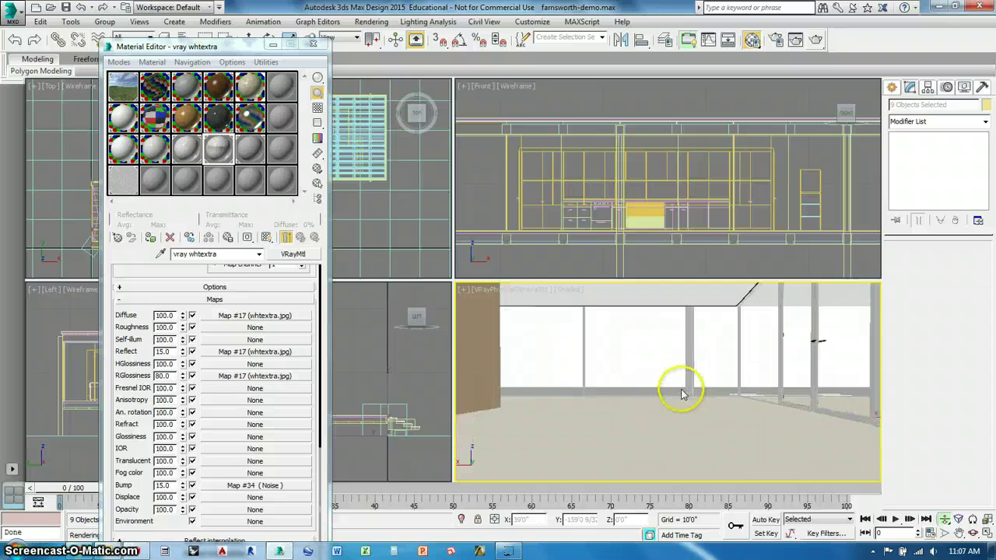
alt+middle_drag(607, 389, 710, 412)
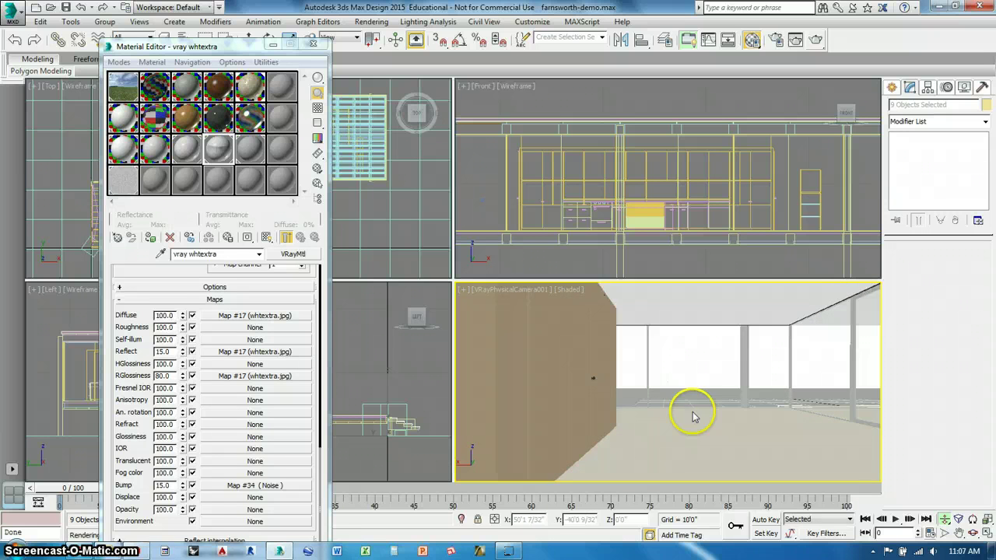
ctrl+alt+middle_drag(694, 416, 541, 345)
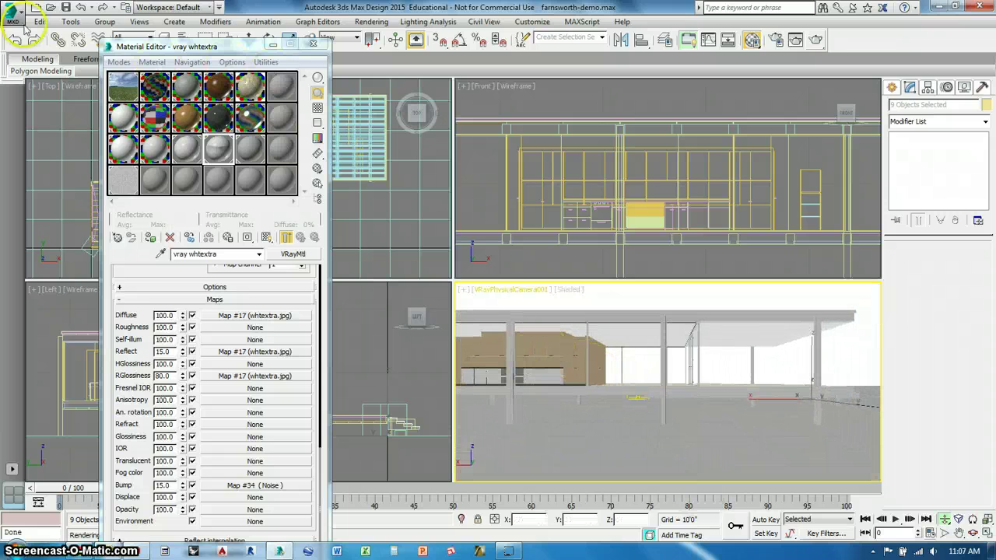
drag(141, 46, 100, 90)
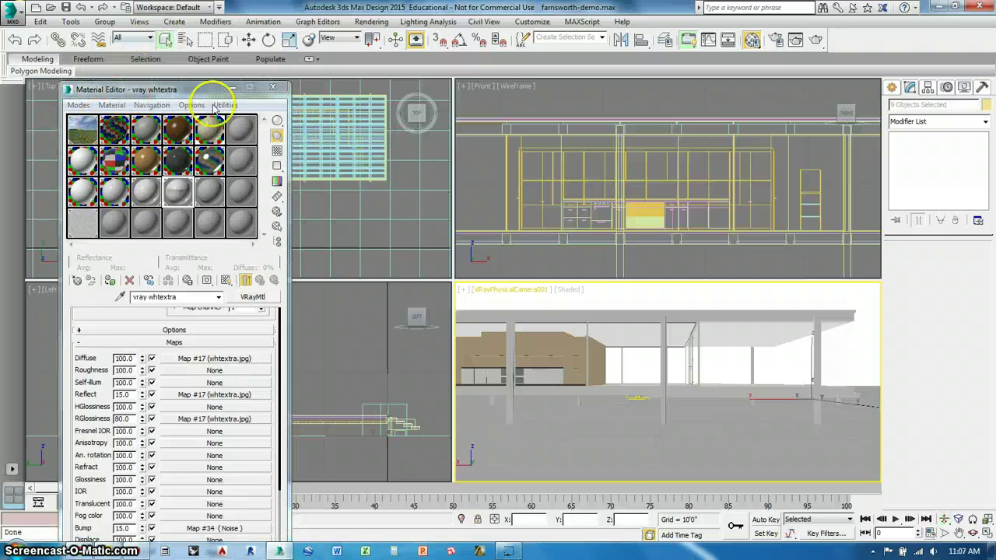
Step: Convert the 18 - Default slot to a VRayMtl and drag it onto Plane001
click(624, 455)
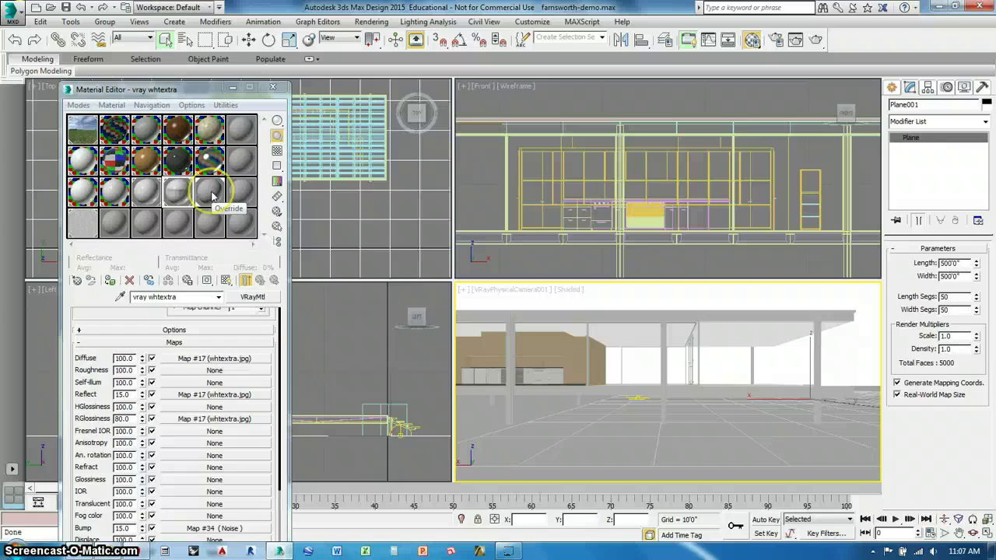
click(238, 191)
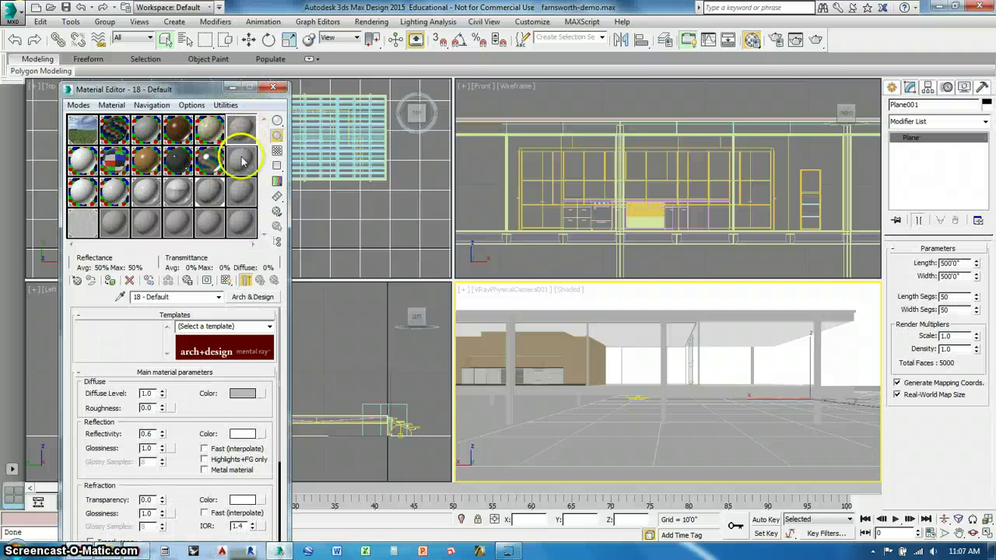
click(262, 299)
click(603, 129)
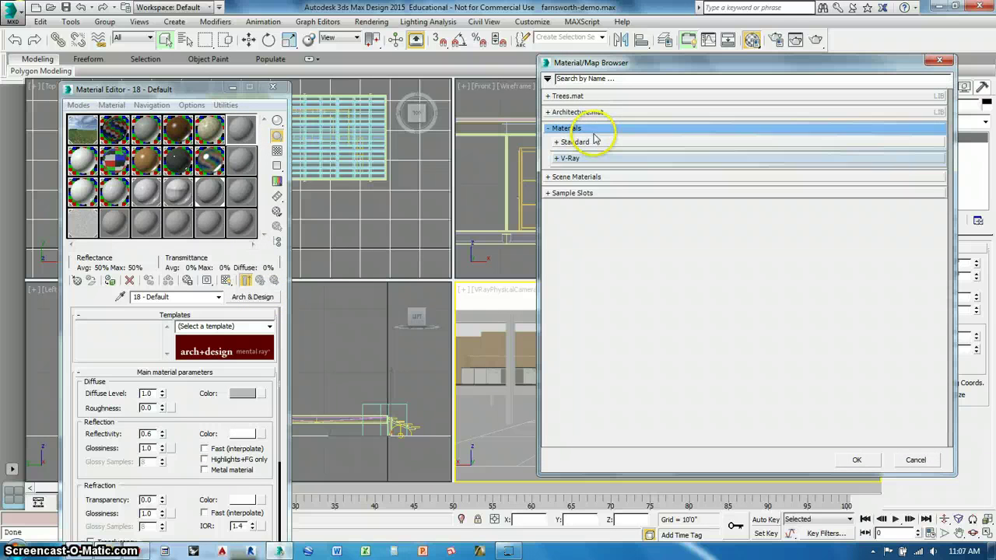
click(584, 159)
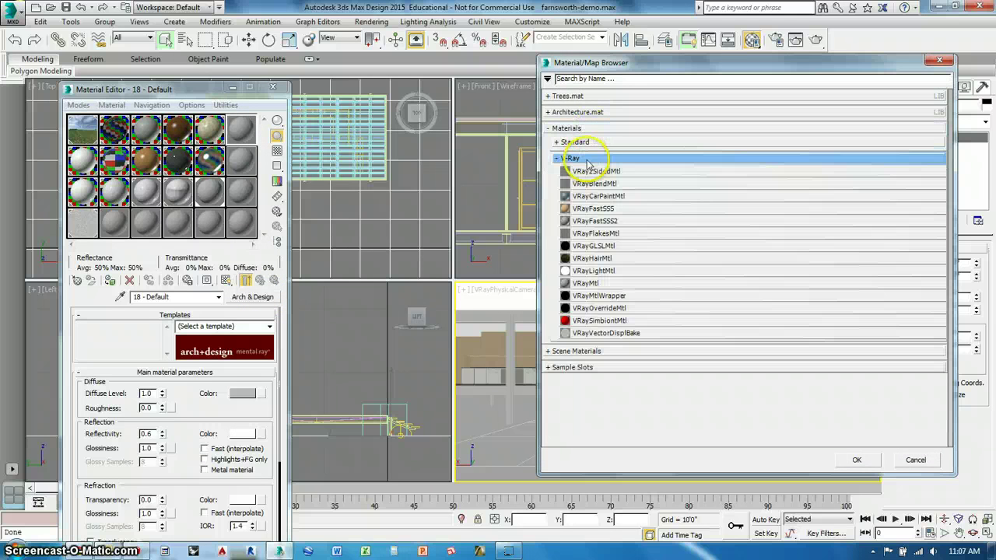
click(588, 284)
click(856, 460)
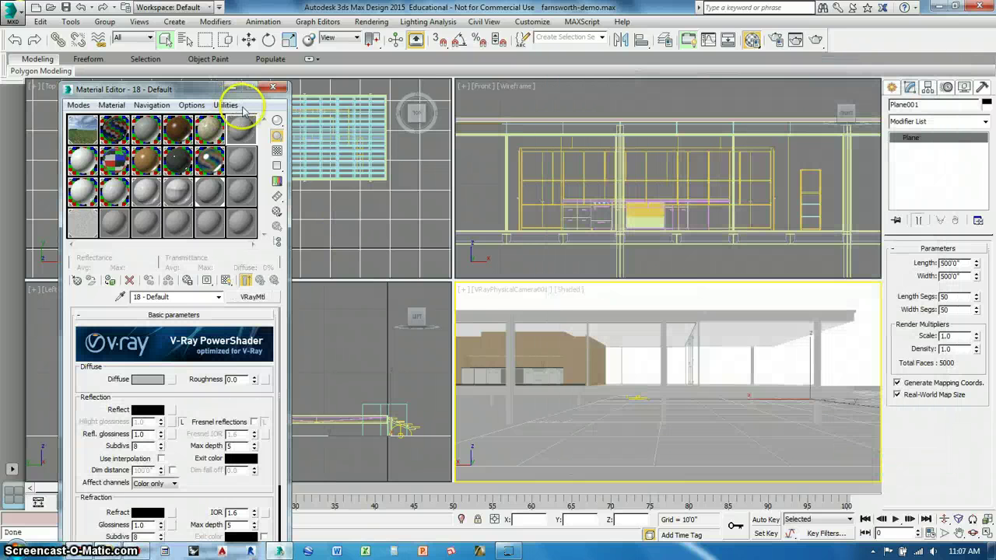
drag(239, 133, 660, 450)
click(661, 450)
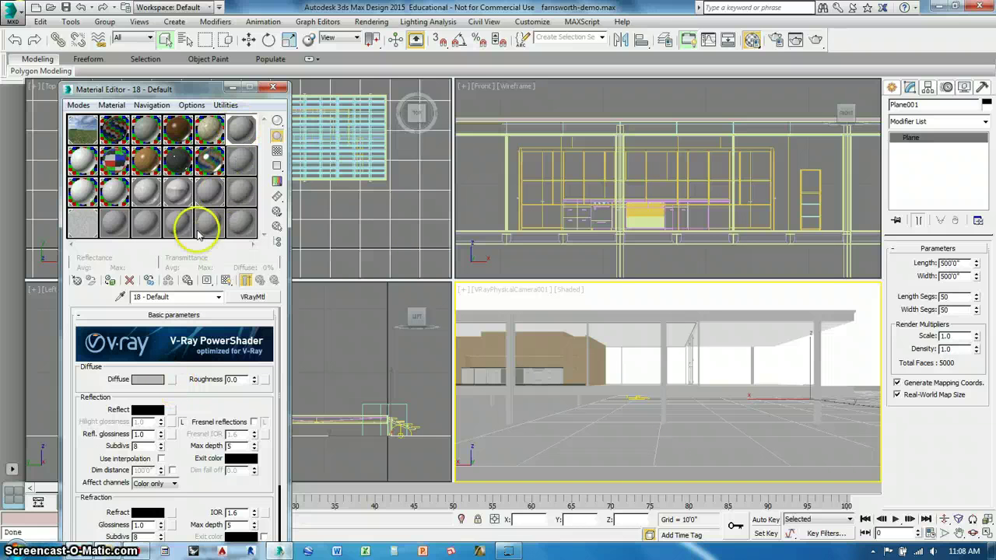
Step: Open the Environment.mat material library in the Material/Map Browser
click(77, 282)
click(577, 161)
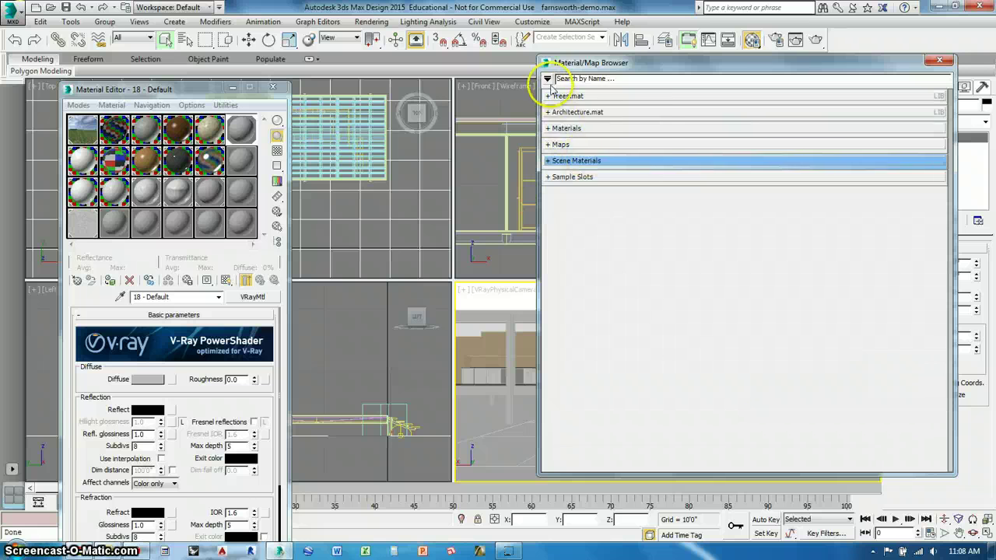
click(548, 79)
click(564, 135)
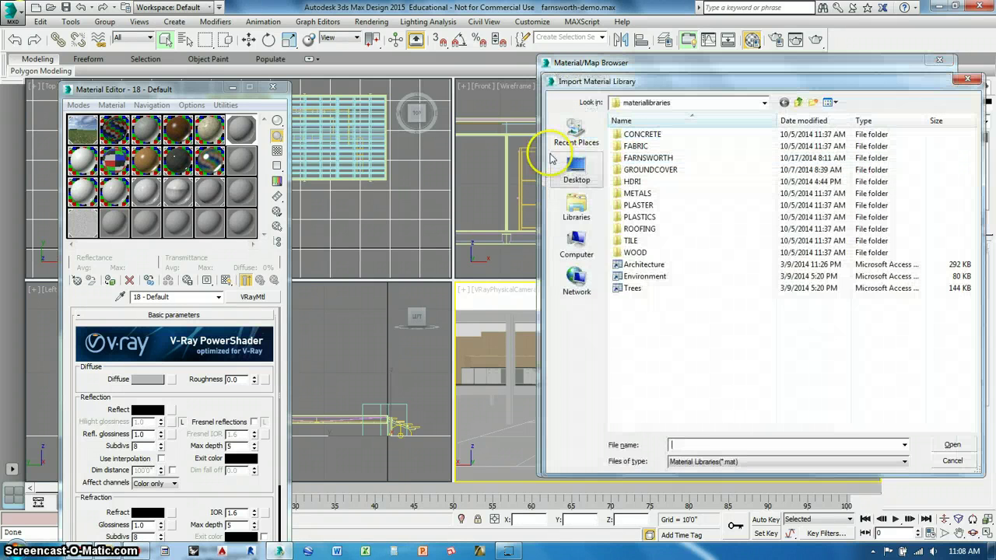
click(634, 276)
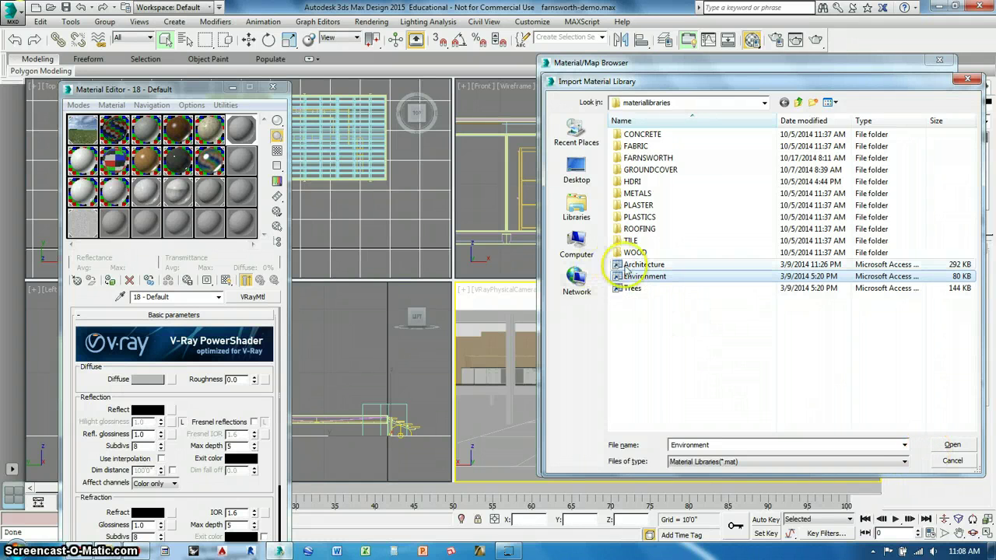
click(954, 446)
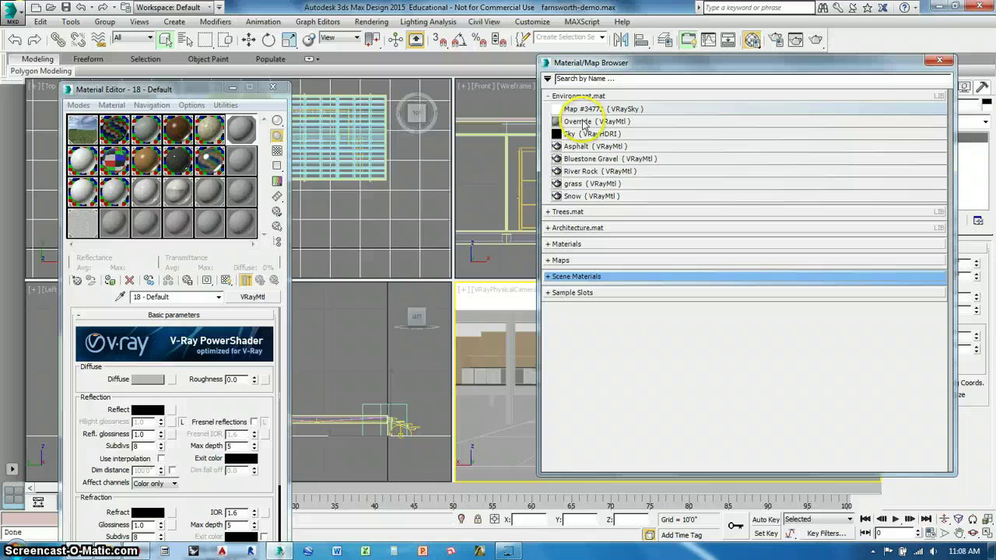
Step: Load the grass material into slot 18 and show its enlarged preview
click(577, 185)
double_click(575, 190)
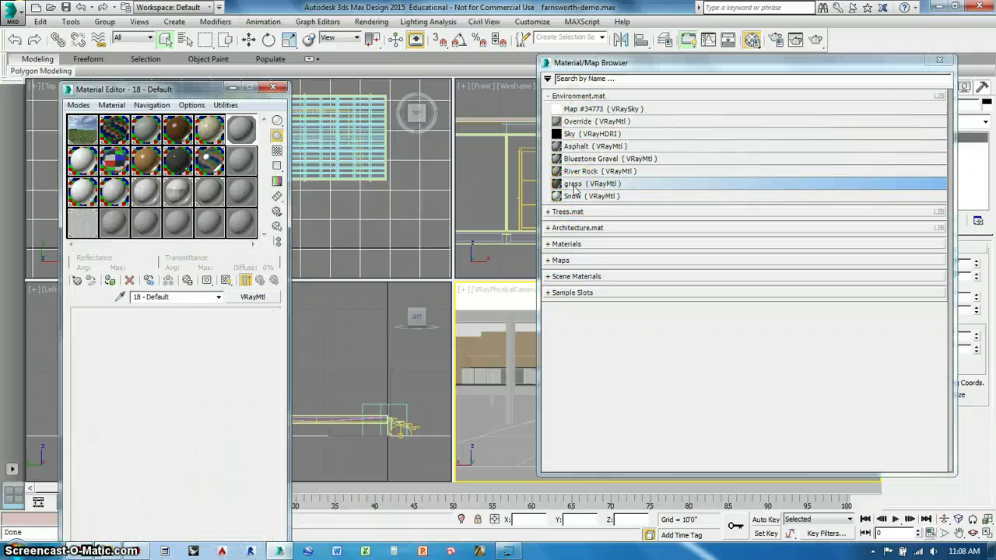
click(940, 60)
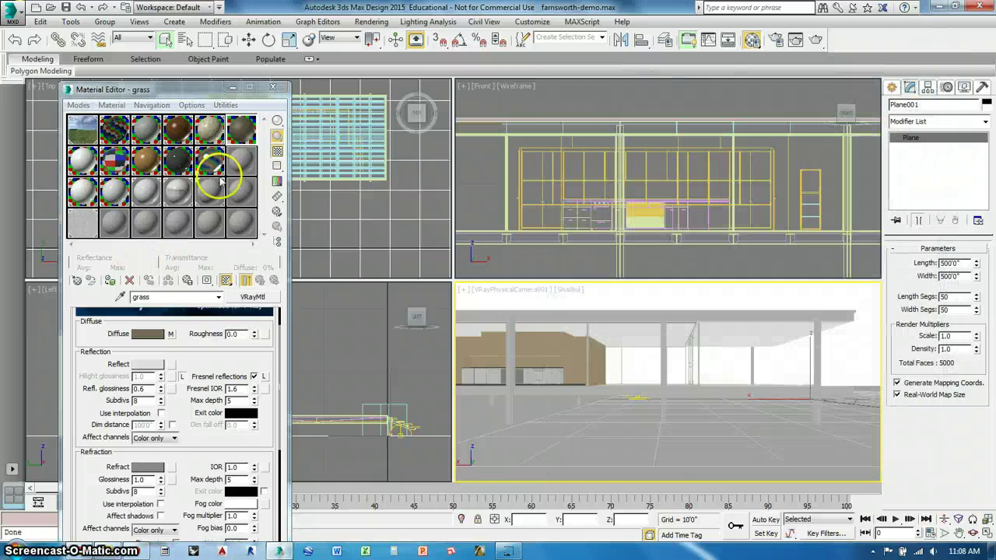
double_click(247, 132)
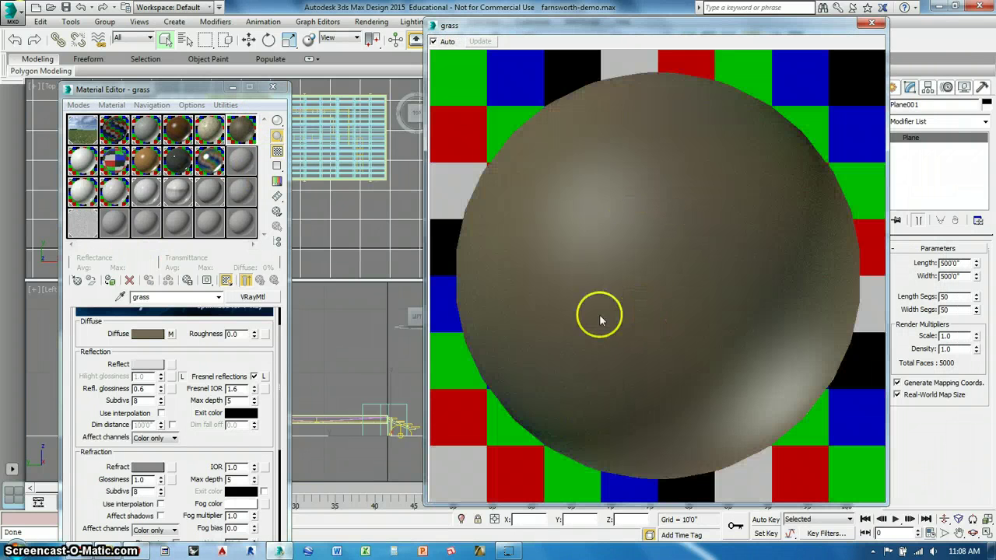
Step: Set the grass diffuse bitmap to GROUNDCOVER\grassHR.jpg and apply the grass material to Plane001
click(171, 334)
click(197, 470)
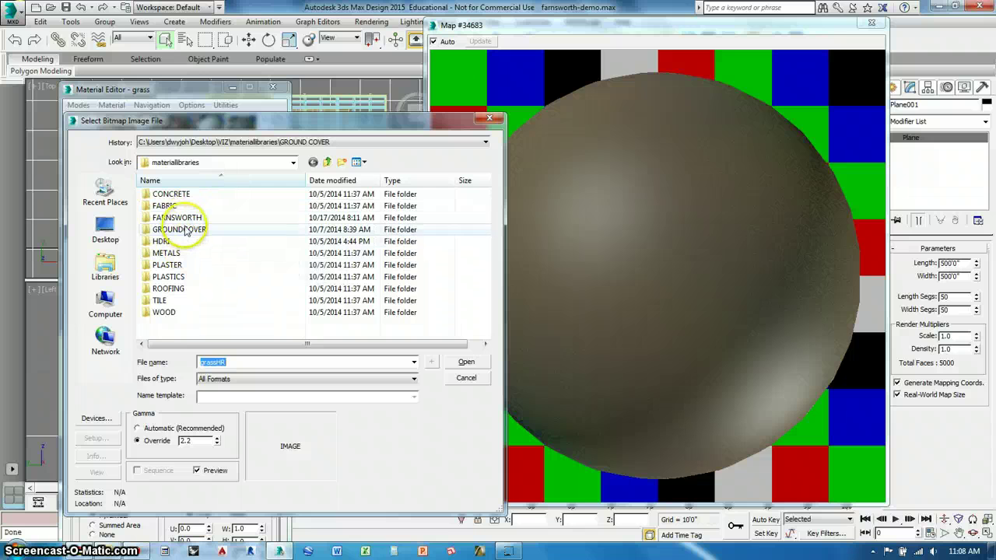
double_click(178, 229)
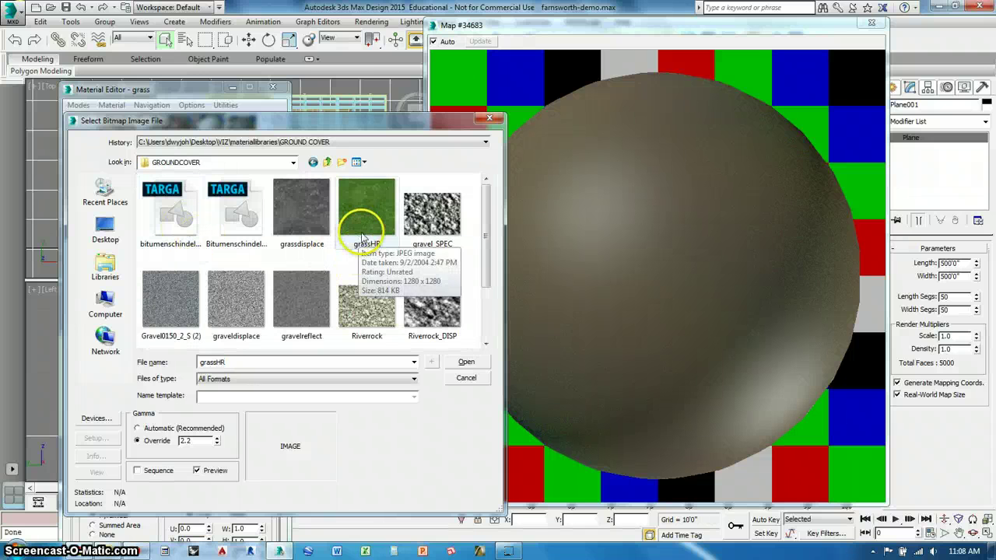
mouse_move(474, 251)
mouse_down()
mouse_move(476, 311)
mouse_move(483, 245)
mouse_up()
click(354, 207)
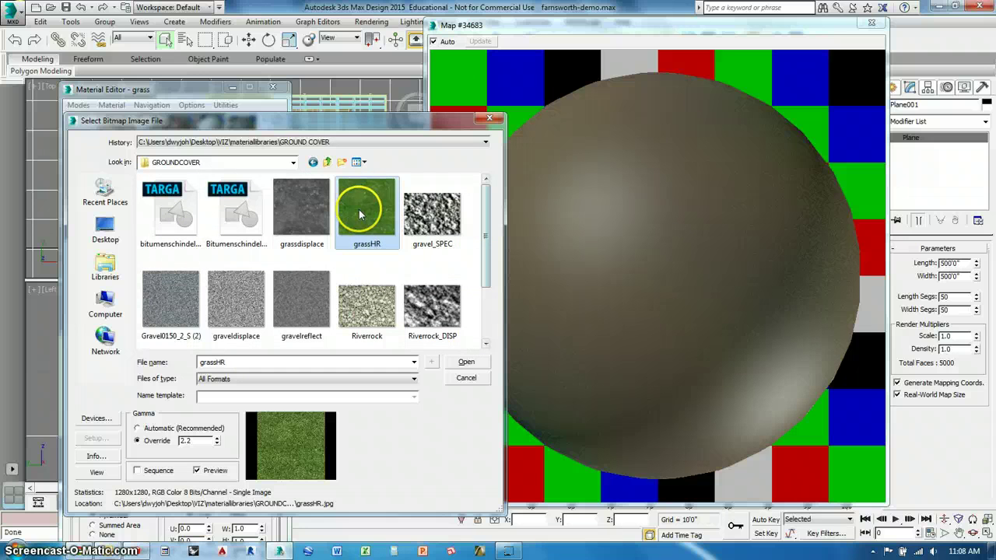
click(467, 362)
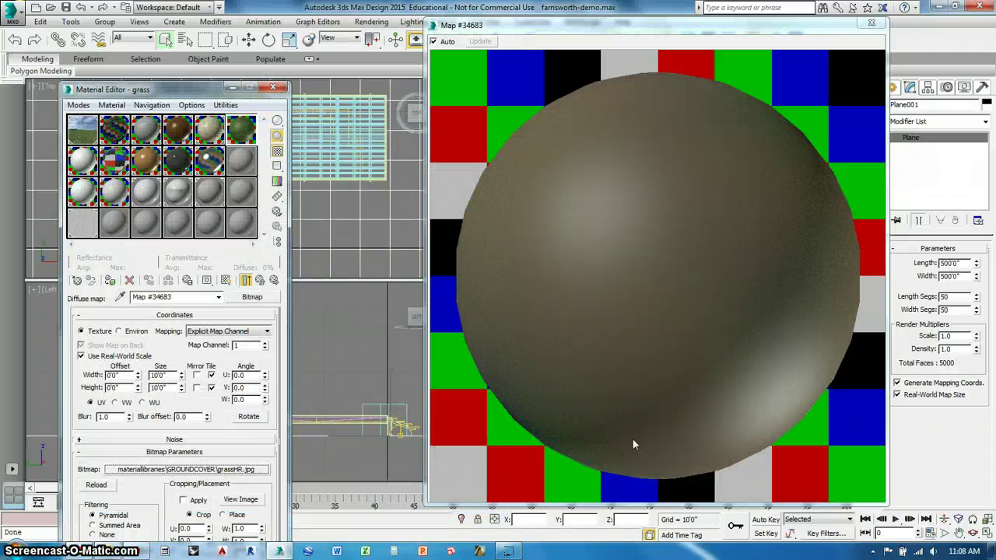
click(874, 25)
drag(241, 133, 638, 462)
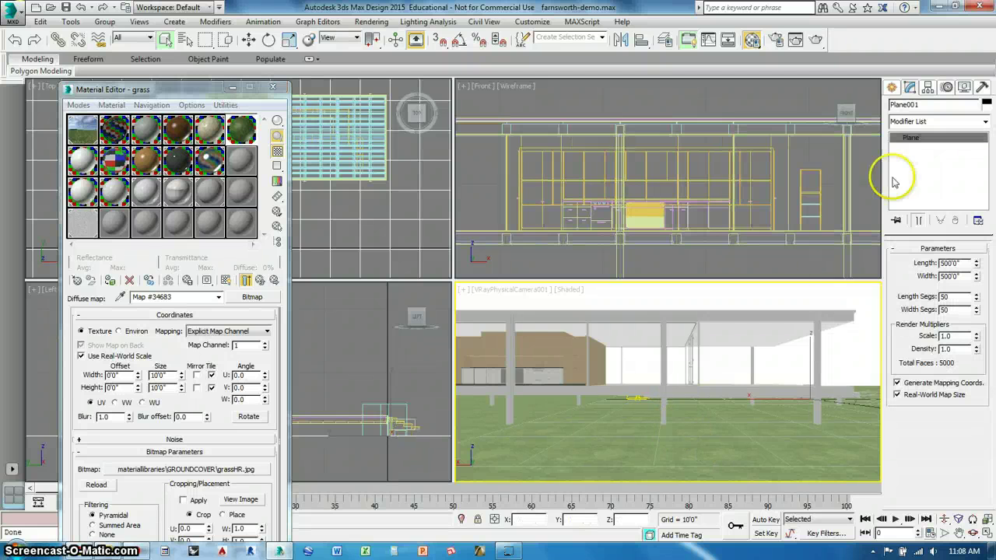
Step: Add a VRayDisplacementMod on top of Plane001's base Plane level
click(906, 138)
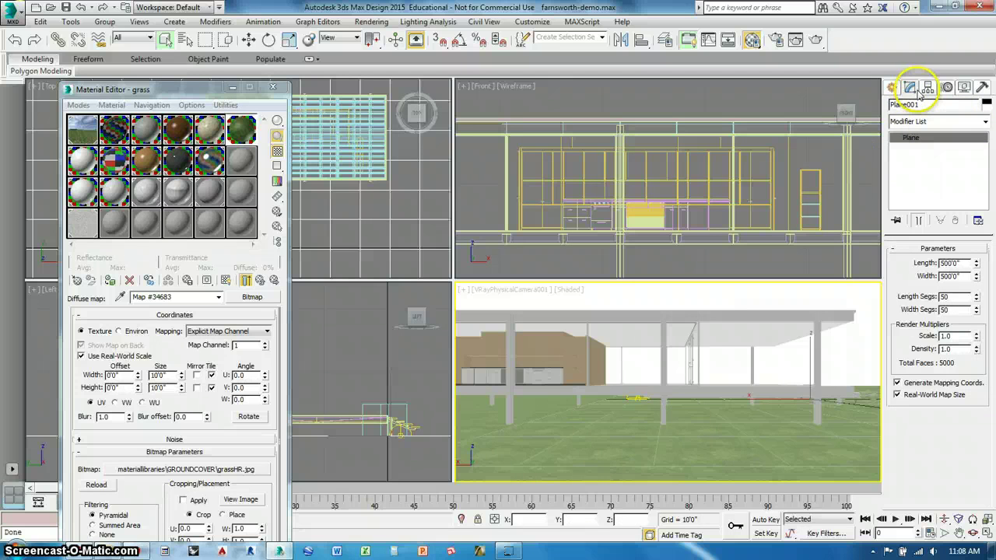
click(986, 121)
scroll(980, 373, down, 15)
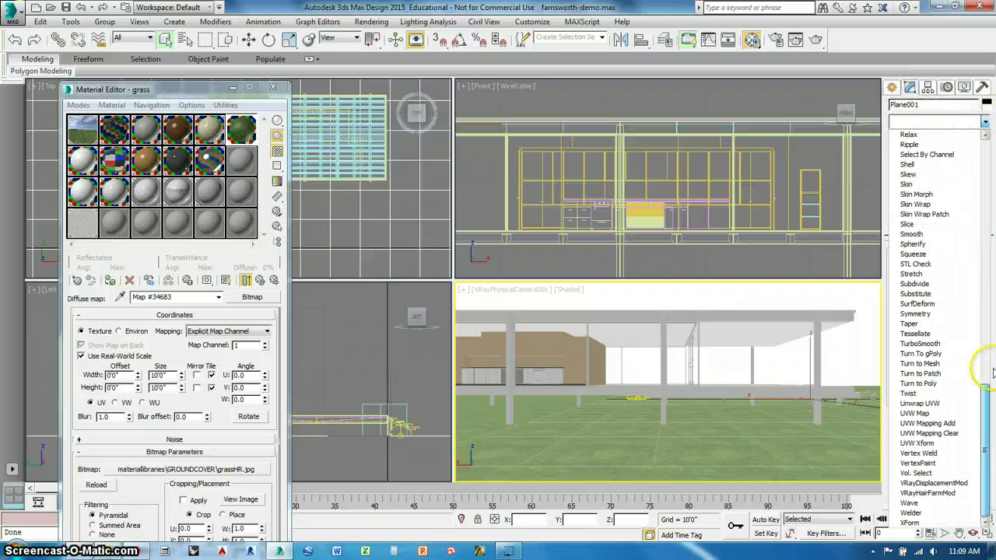
click(947, 485)
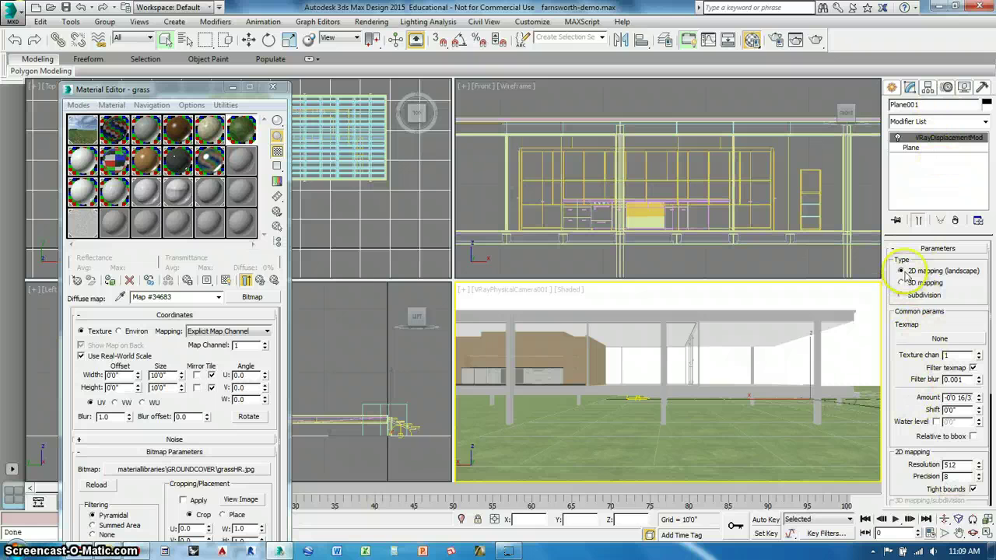
Step: Set the displacement Texmap to a Bitmap using GROUNDCOVER grassdisplace.jpg
click(938, 340)
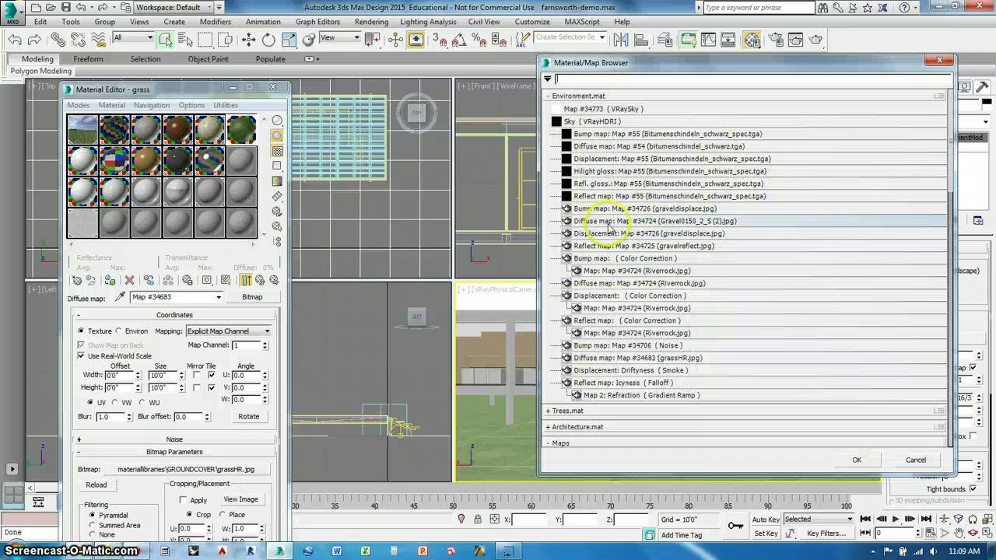
click(584, 96)
double_click(588, 171)
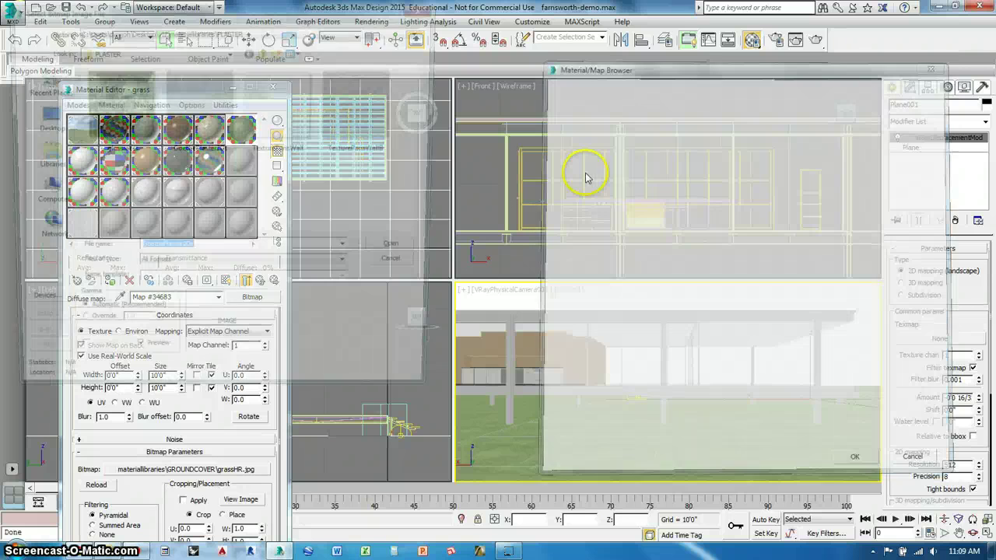
click(264, 51)
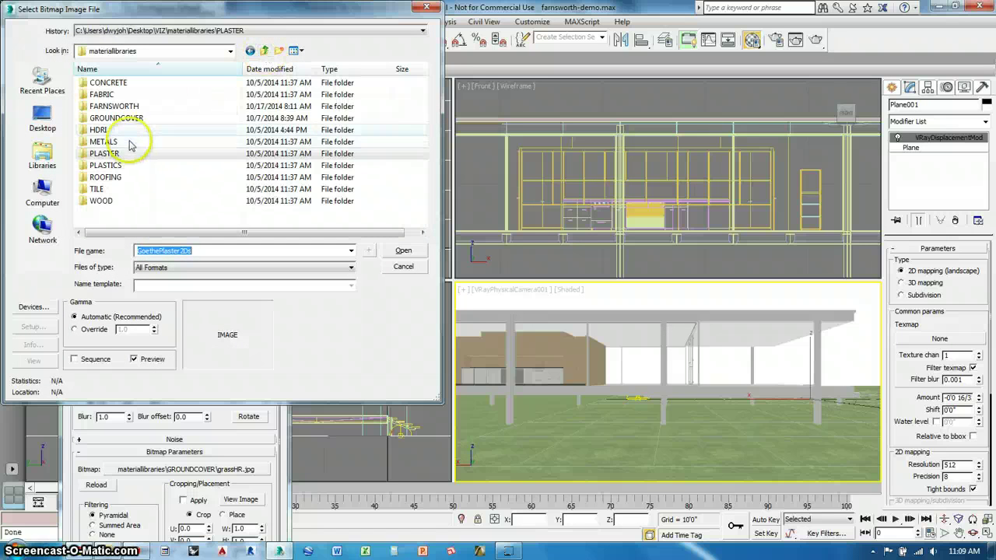
double_click(117, 117)
click(239, 105)
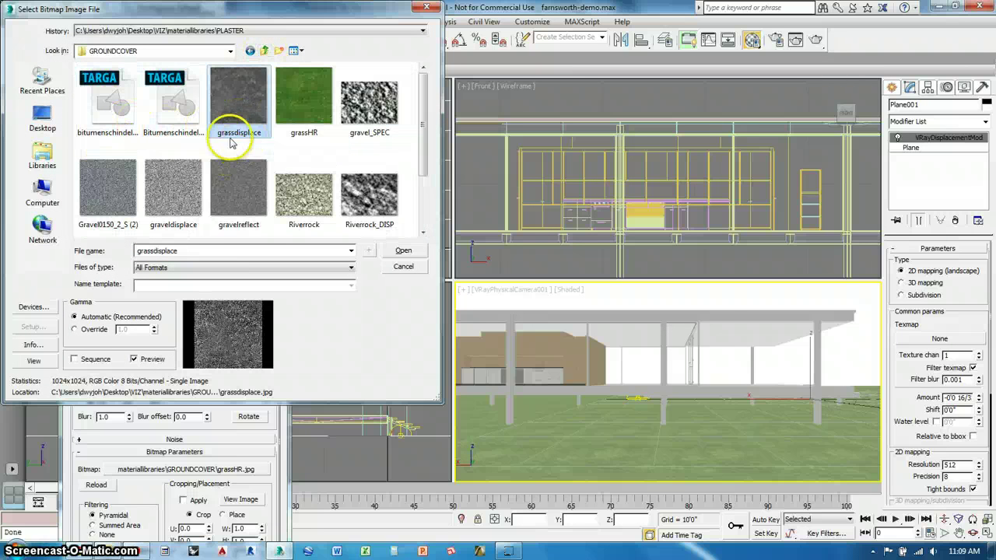
click(402, 251)
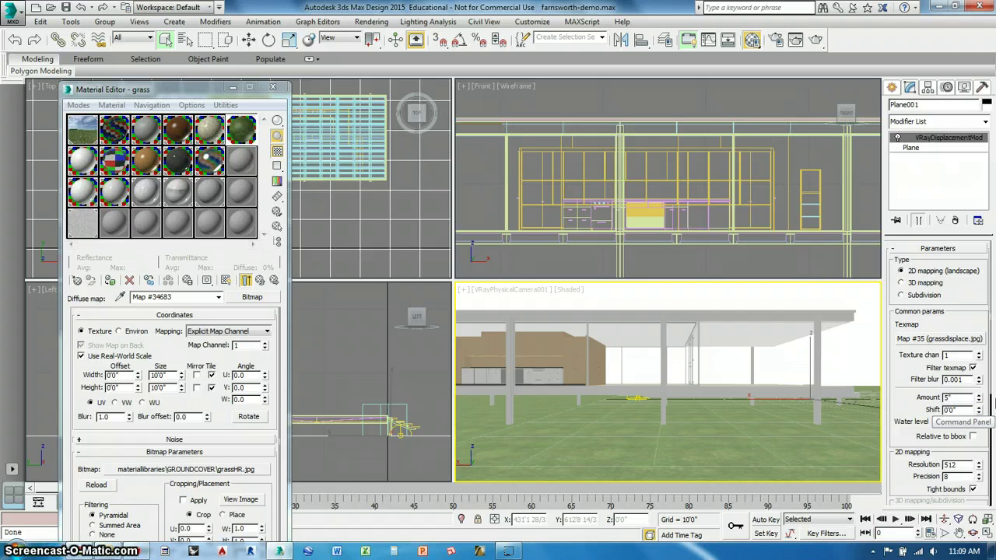
Step: Set the displacement amount to just under 5 inches and resolution to 1200
key(Return)
click(951, 465)
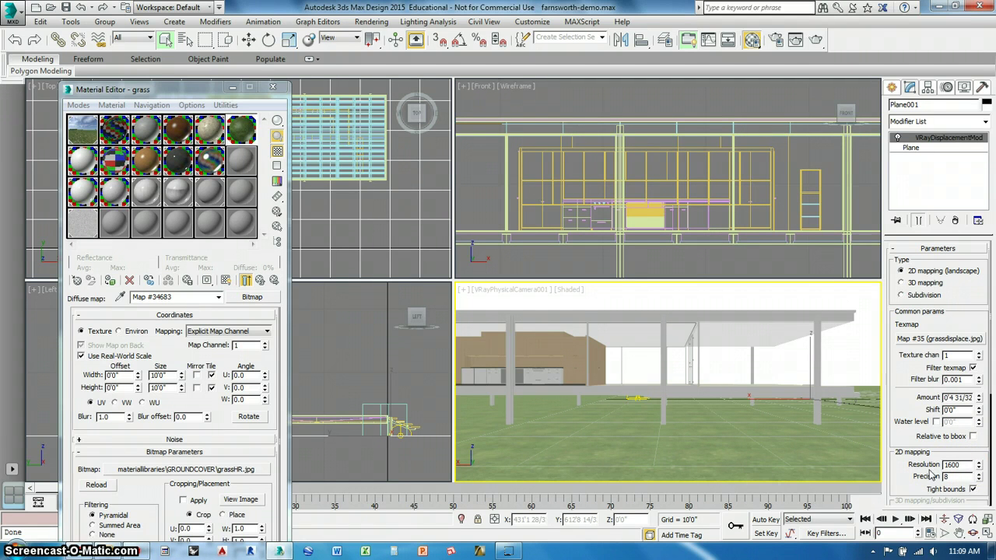
click(970, 467)
double_click(945, 466)
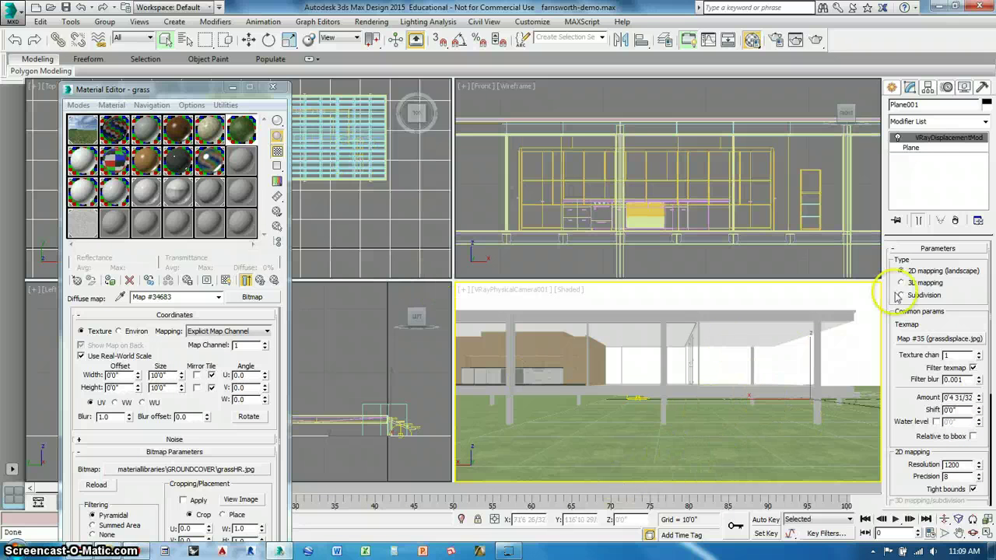
click(985, 122)
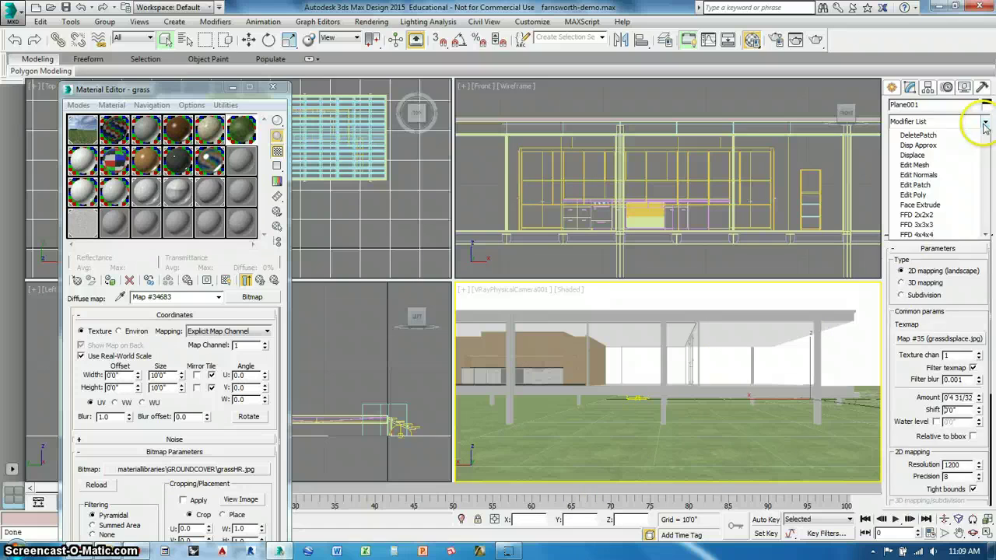
Step: Add a UVW Map modifier to the ground plane, turn off real-world map size, and set Length and Width to 12'
drag(985, 138, 987, 440)
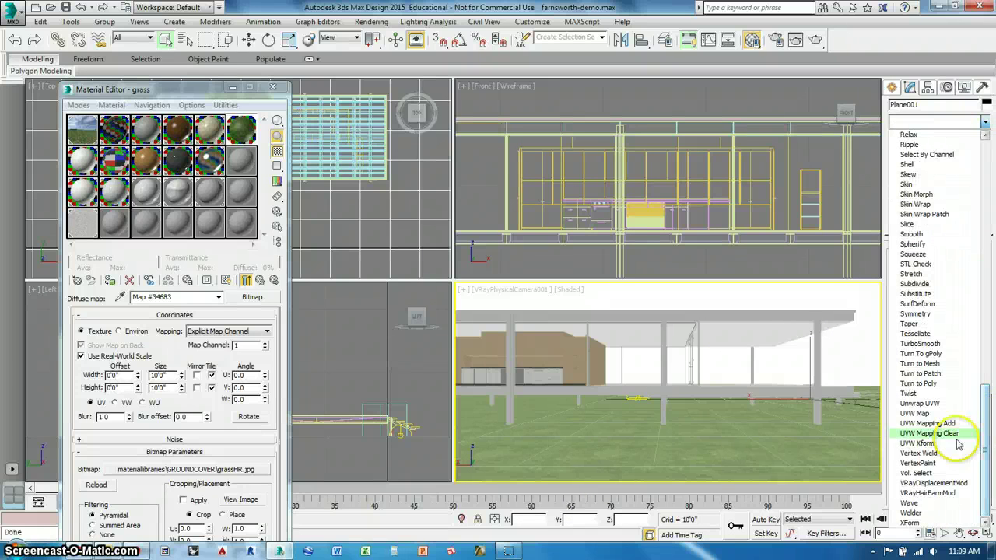
click(915, 413)
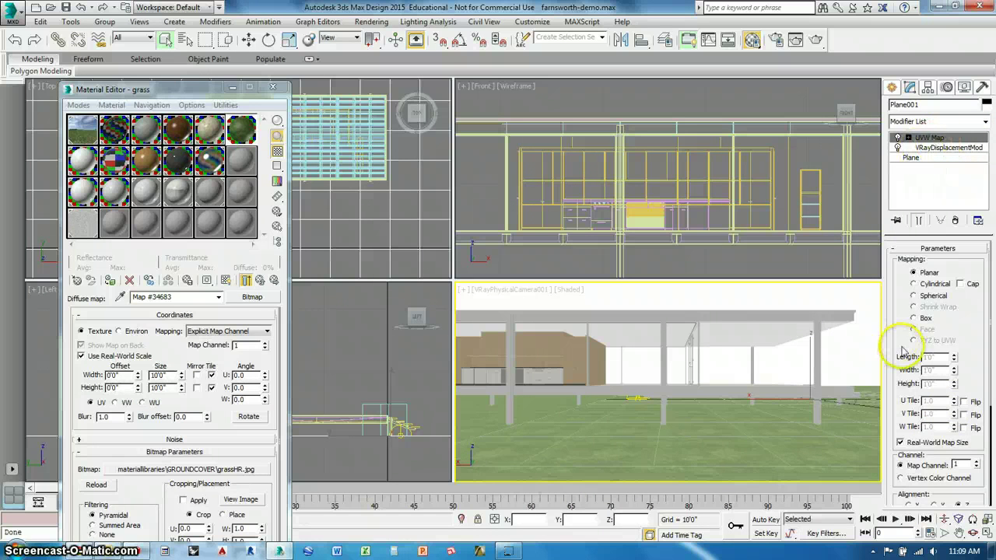
click(900, 442)
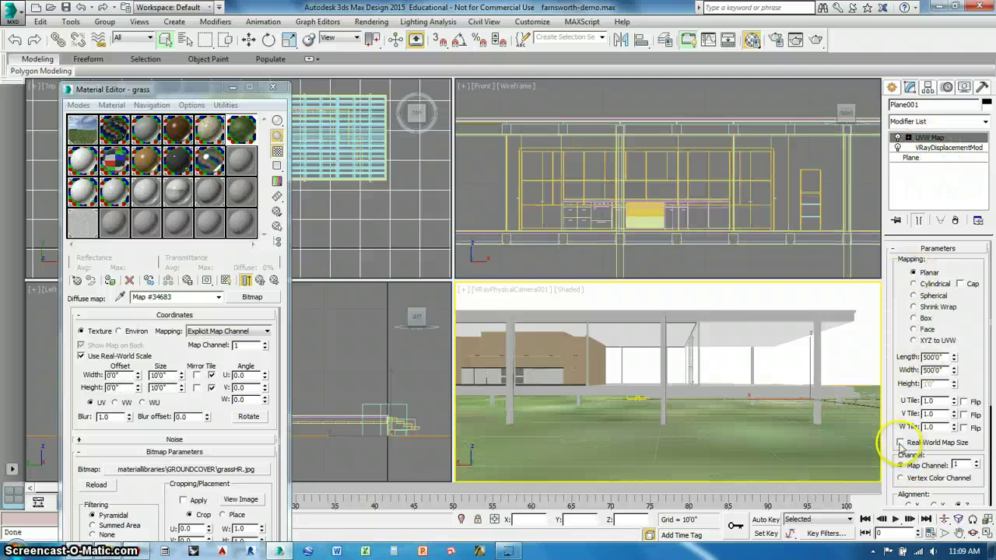
double_click(929, 358)
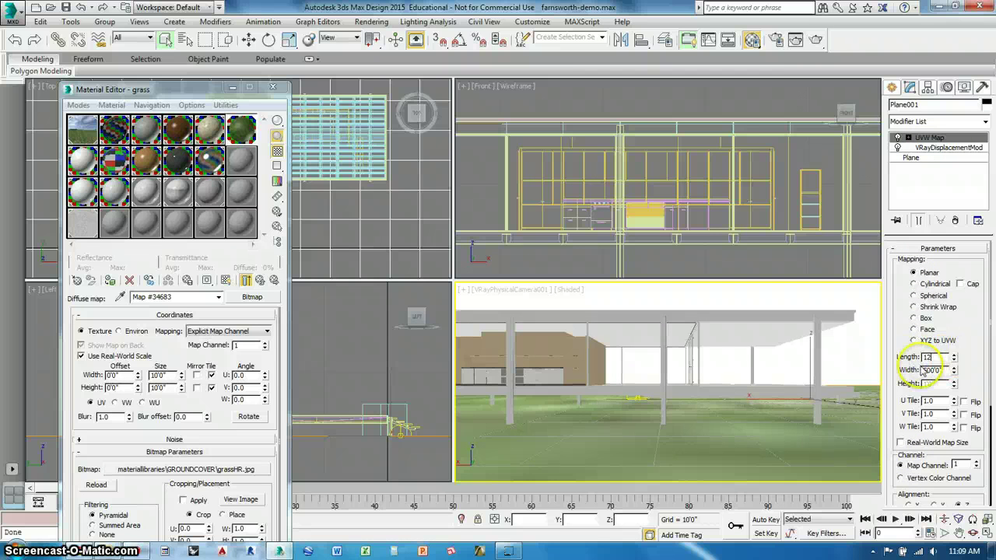
text(12)
key(Tab)
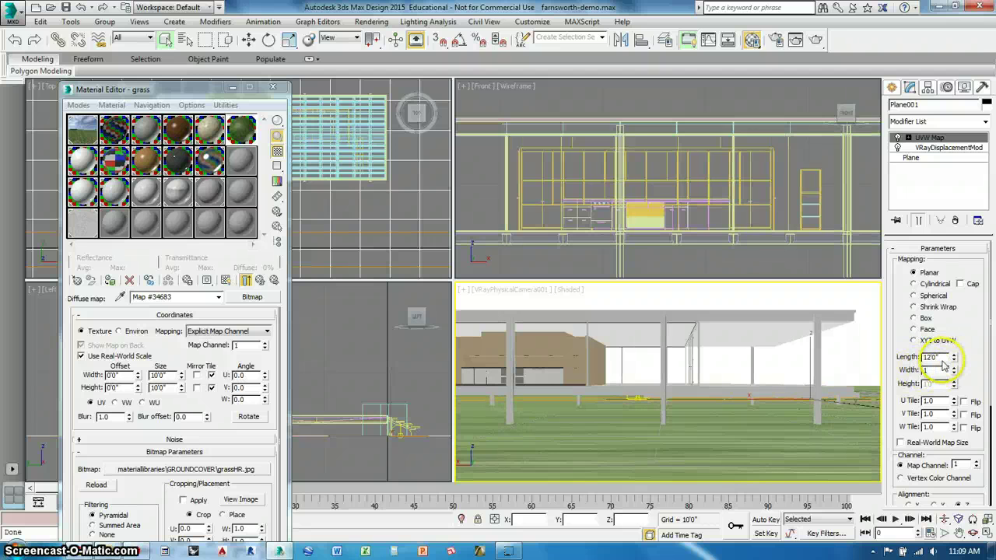
text(12)
key(Return)
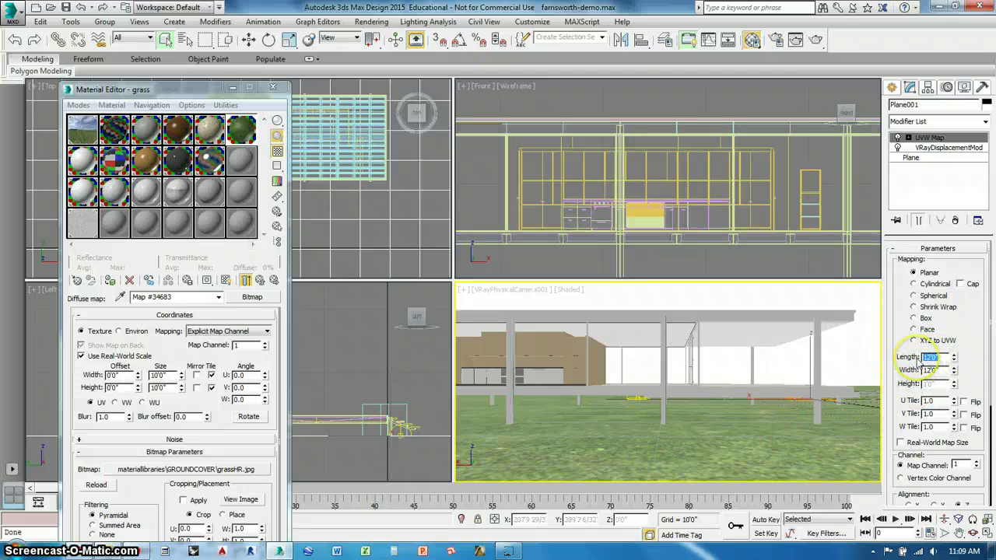
Step: Reduce the UVW mapping Length and Width to 10', then to 8'
text(10)
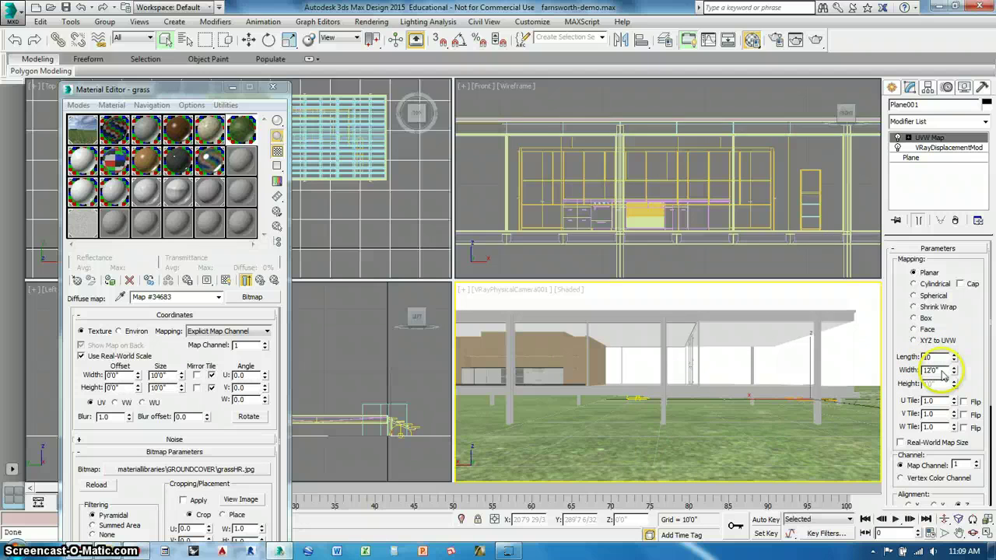
key(Tab)
text(10)
key(Return)
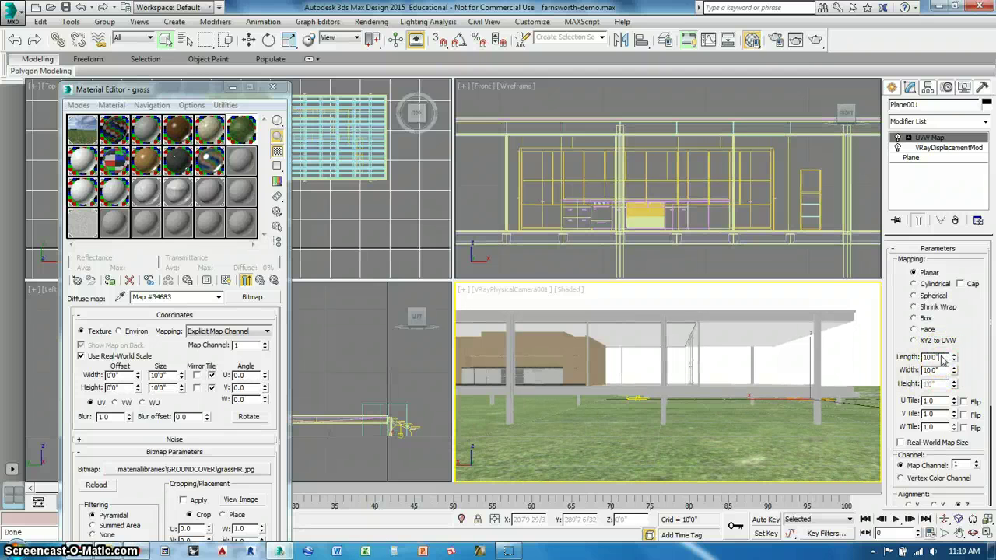
text(8)
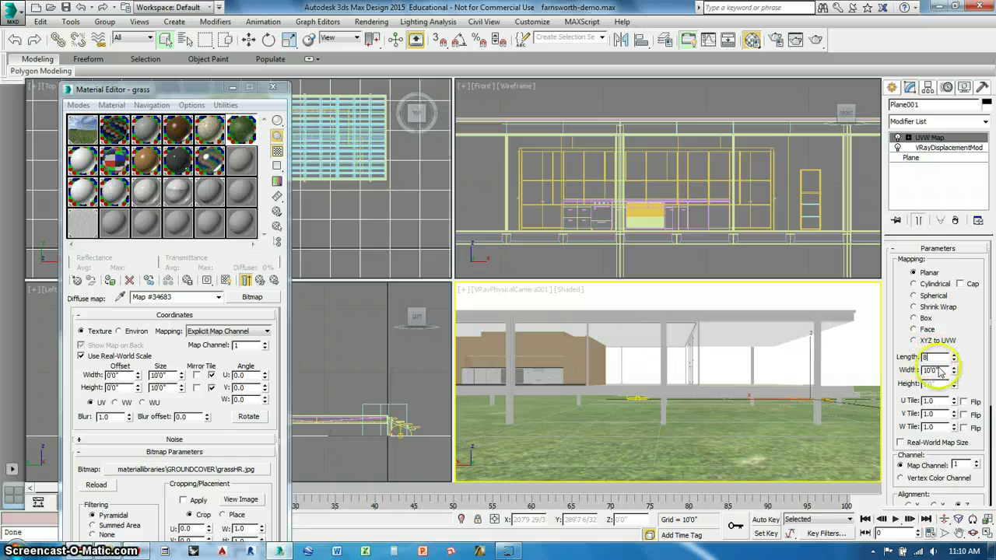
key(Tab)
text(8)
key(Return)
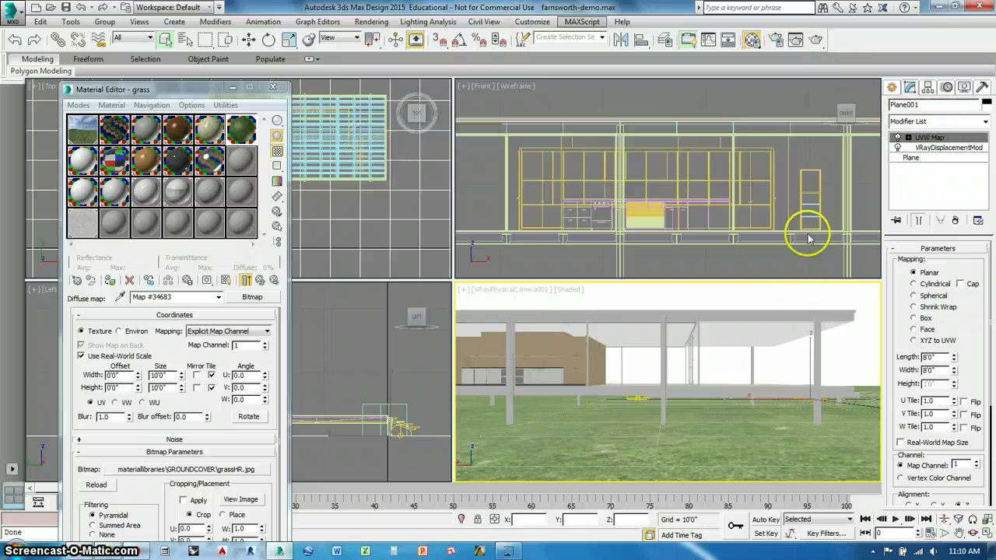
Step: Orbit the camera view around the house and switch to the Create panel
alt+middle_drag(696, 440, 826, 275)
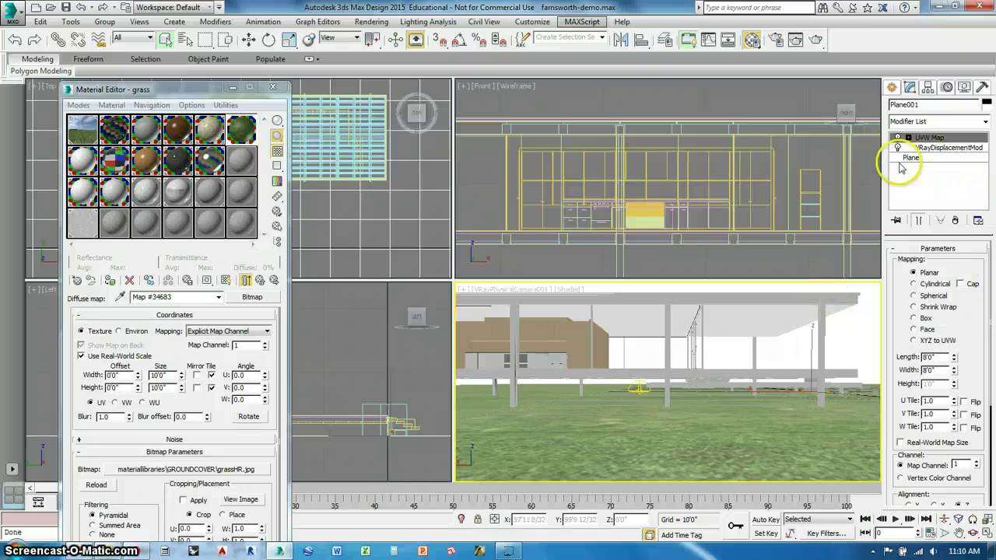
click(709, 441)
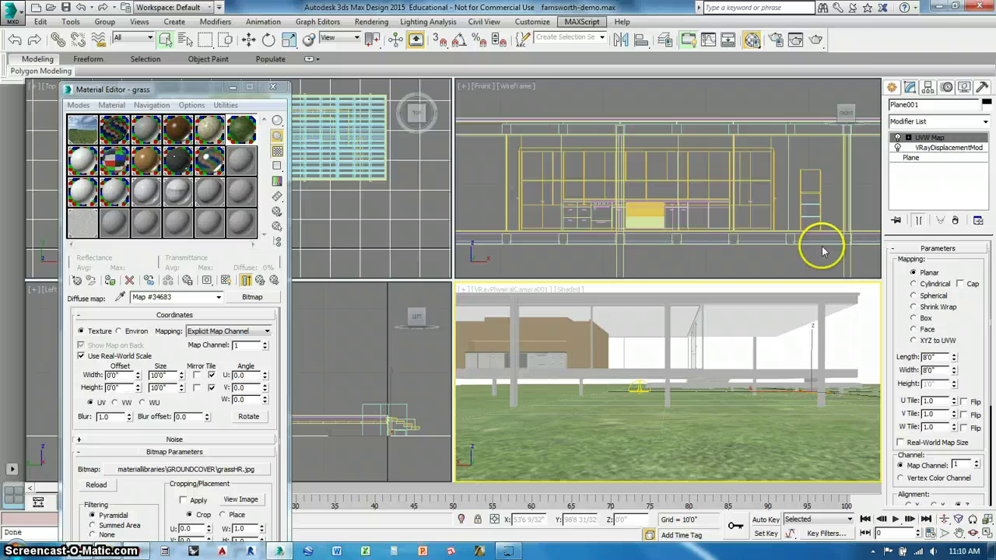
click(892, 88)
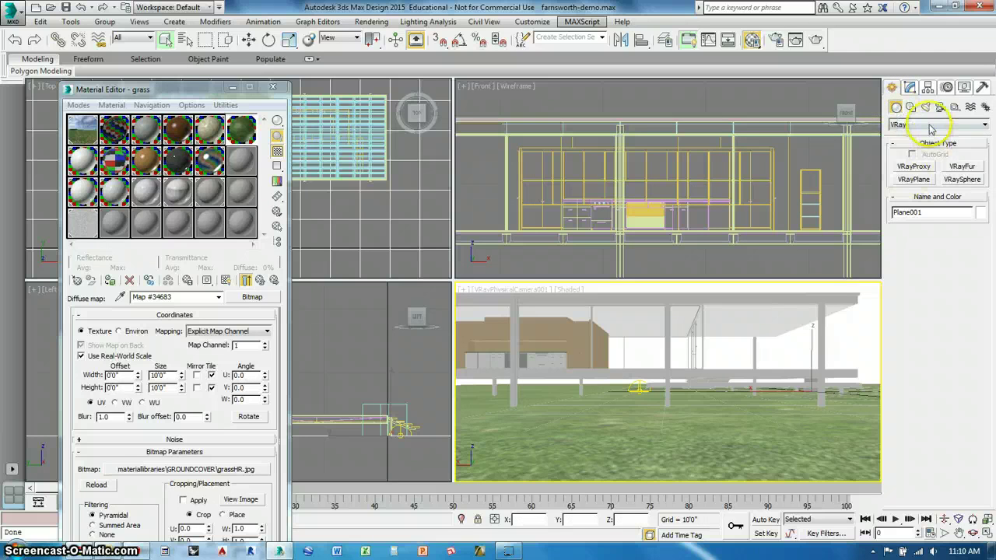
Step: Choose the VRay geometry category and start a VRayProxy in the Top view, bringing up its mesh-file browser
click(907, 125)
click(900, 257)
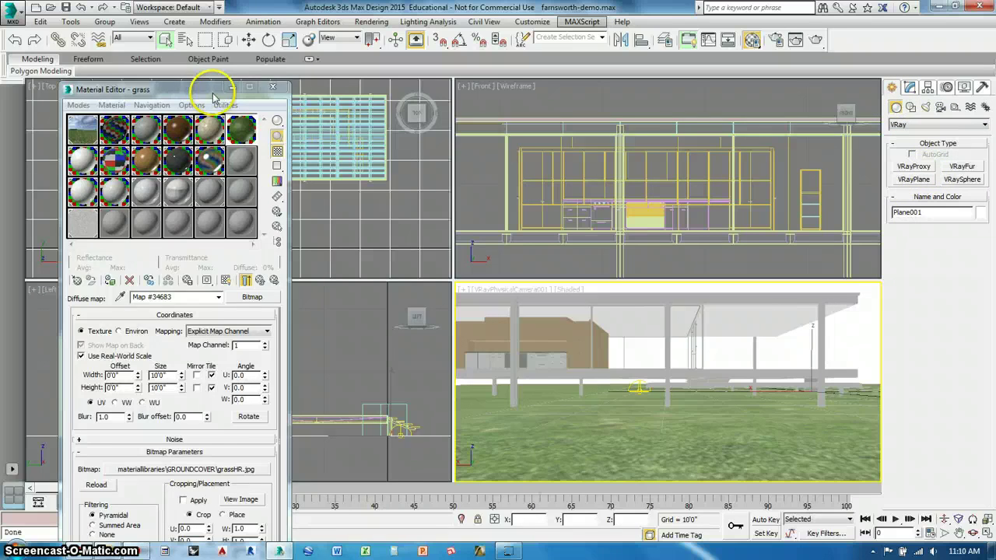
drag(214, 98, 733, 303)
click(914, 166)
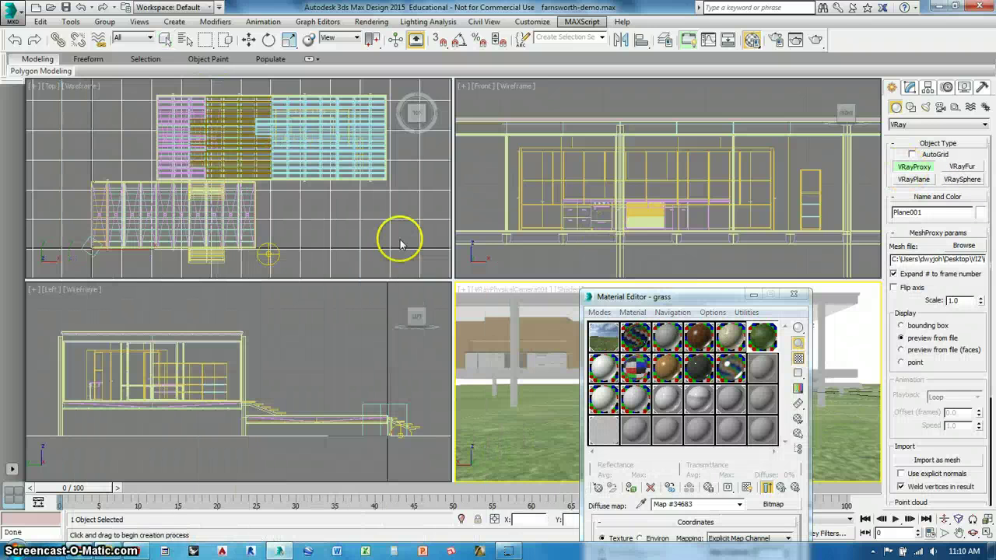
scroll(356, 178, down, 8)
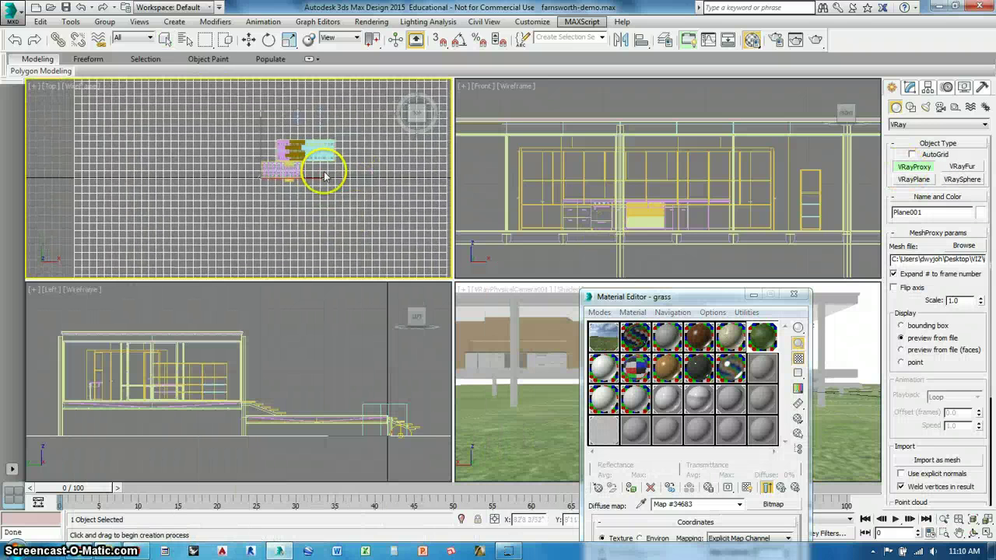
scroll(325, 176, up, 6)
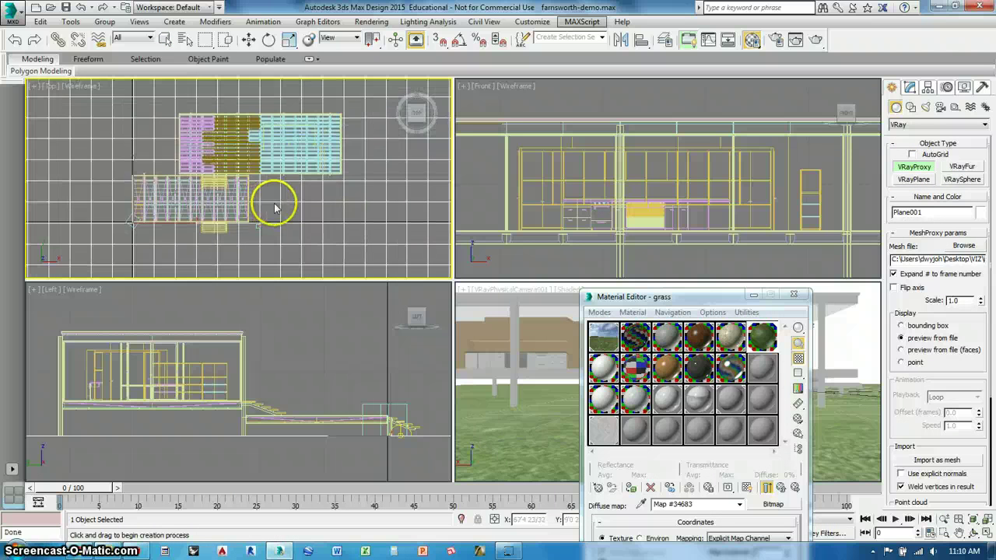
scroll(274, 206, up, 2)
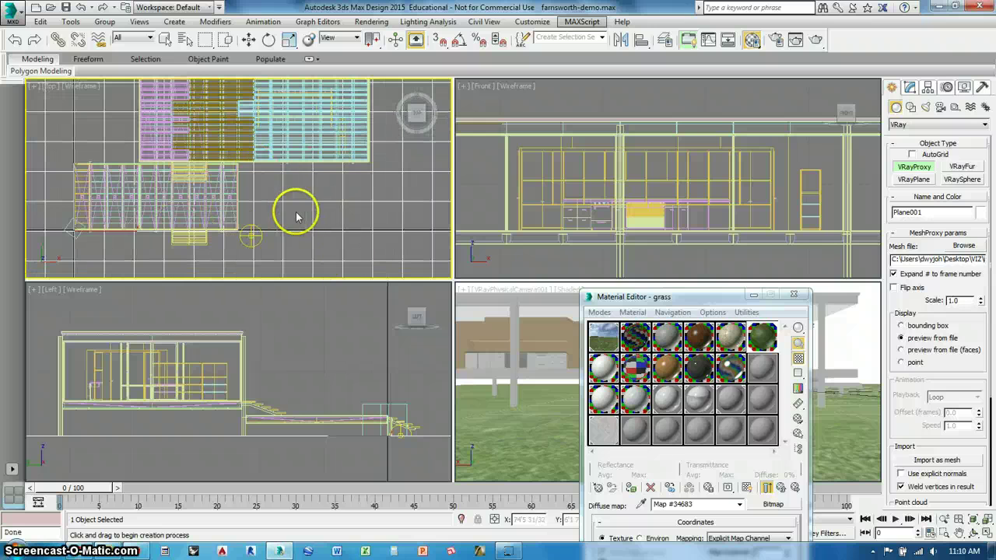
click(302, 219)
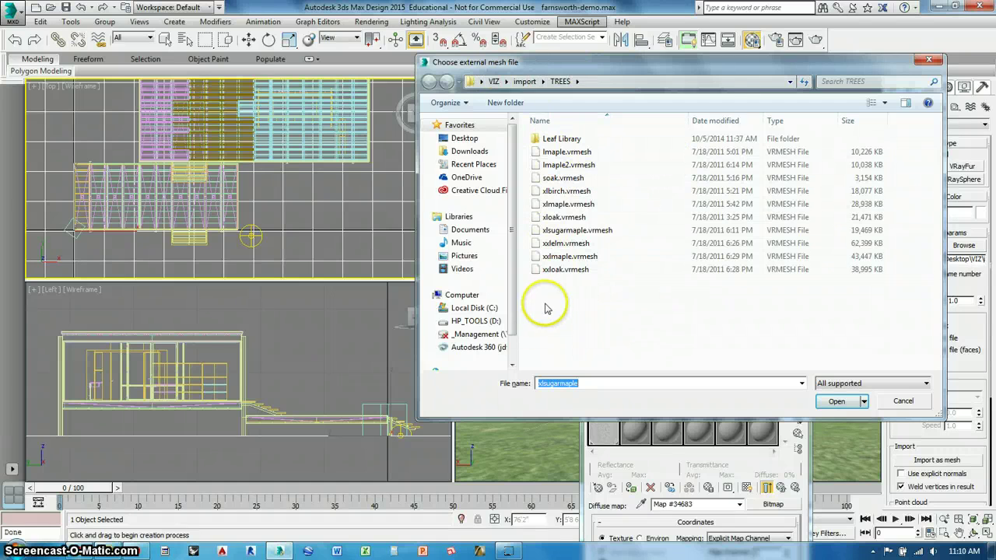
Step: Pick xxlmaple.vrmesh from the TREES folder as the proxy's mesh
click(554, 260)
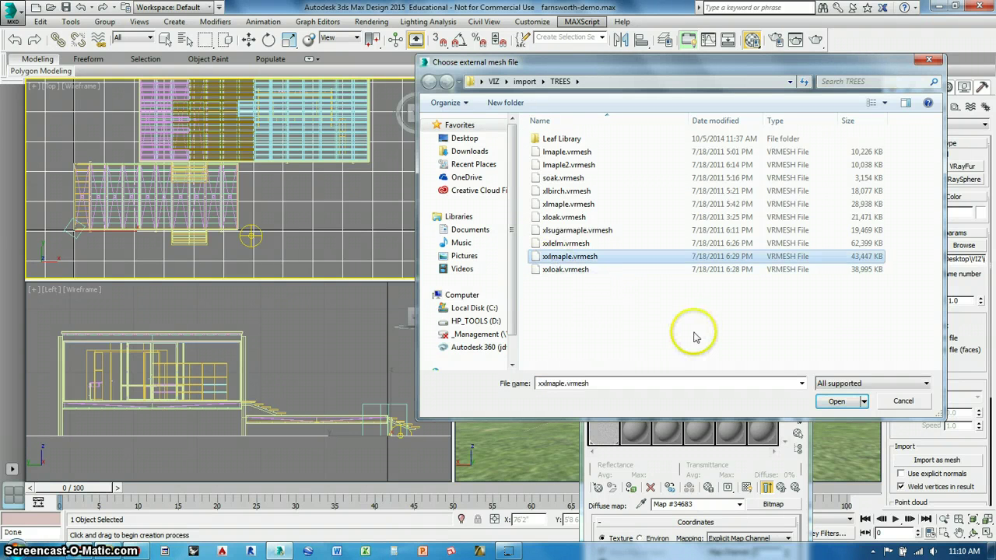
Step: Load the maple mesh into the proxy and move the Material Editor away from the camera view
click(835, 401)
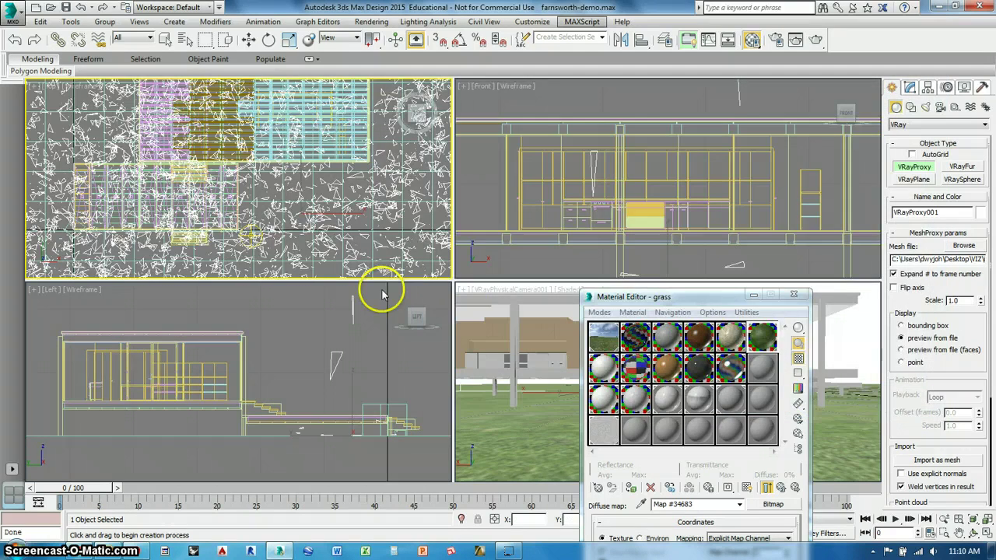
scroll(300, 215, down, 6)
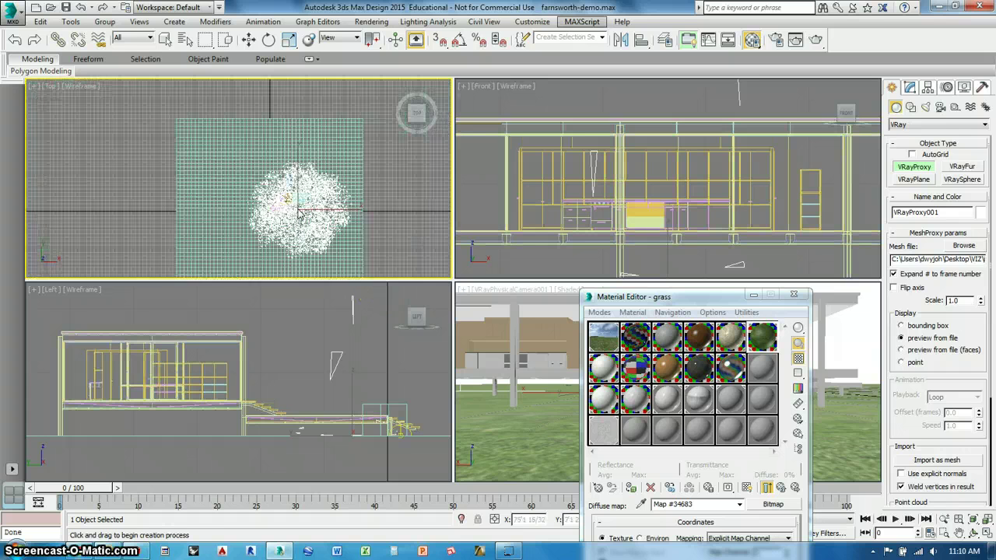
scroll(312, 198, down, 3)
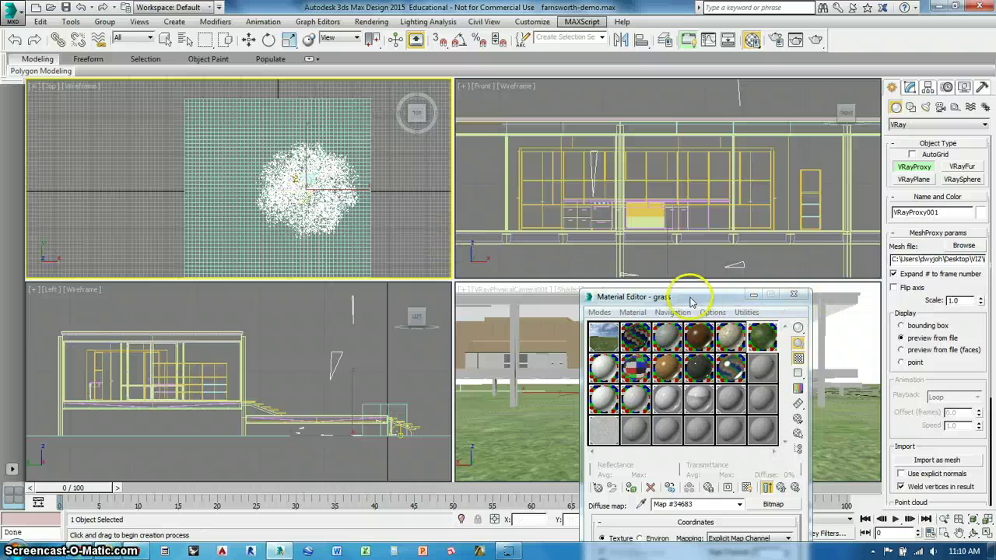
drag(690, 298, 181, 485)
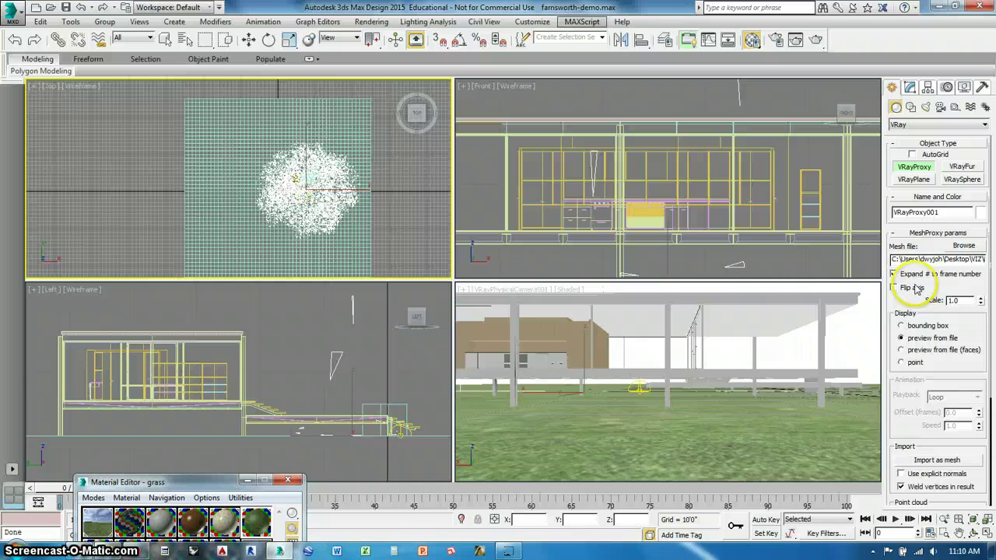
Step: Set the maple proxy's scale to 0.2, then 0.15, checking it in the Left view
double_click(951, 301)
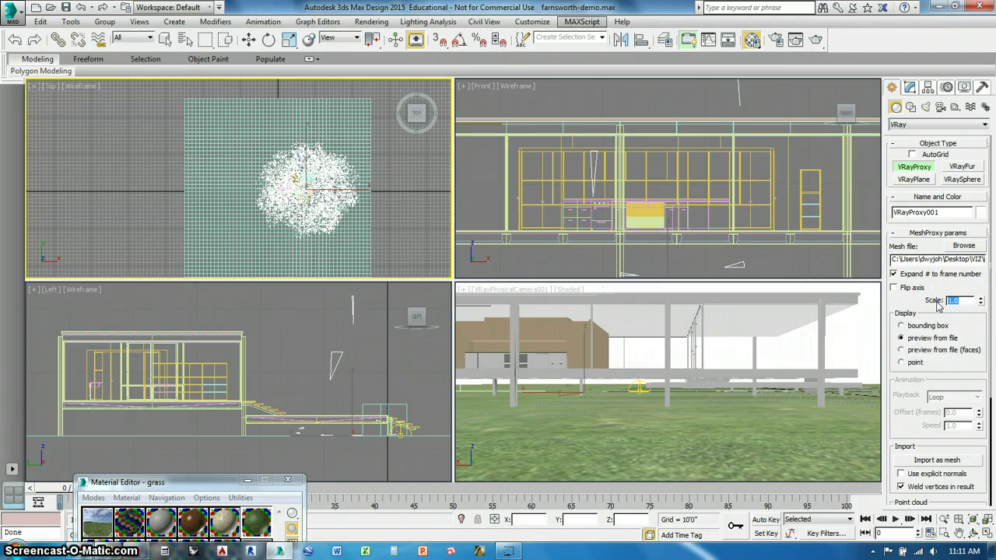
text(.2)
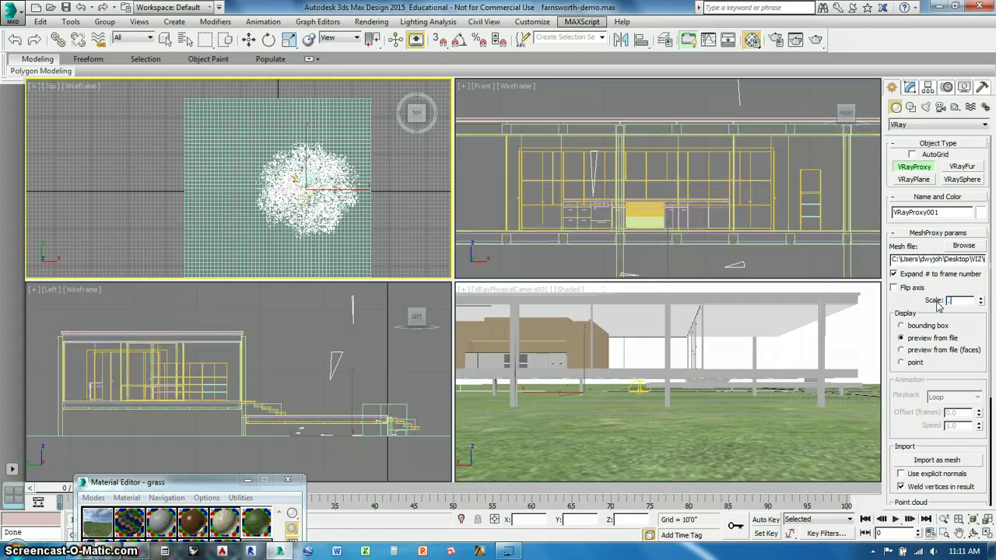
click(955, 215)
click(395, 373)
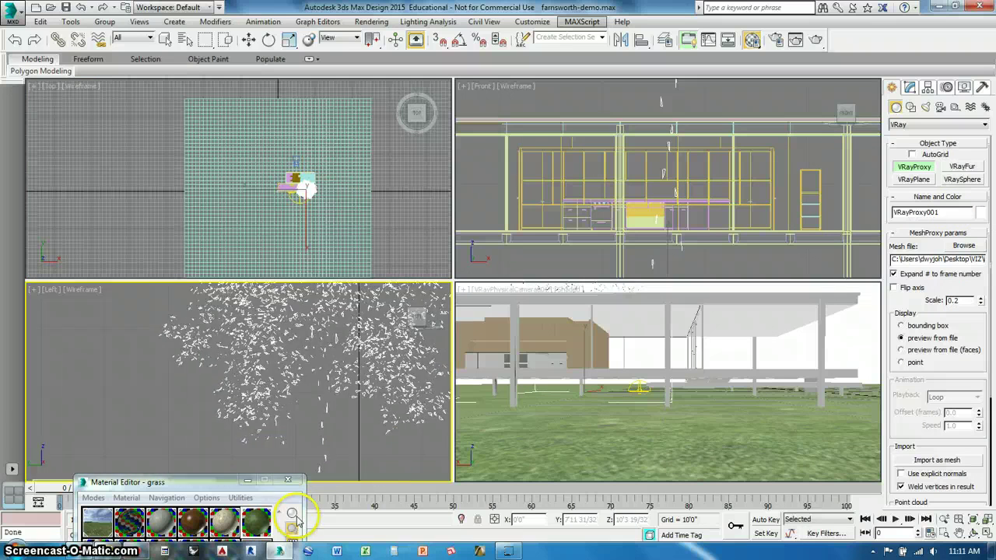
scroll(369, 366, down, 10)
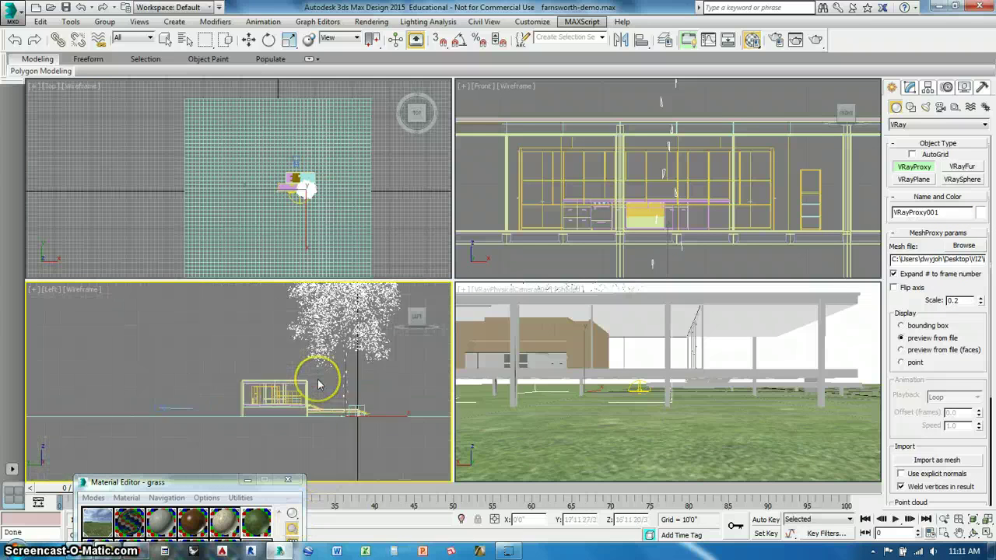
middle_drag(318, 383, 313, 395)
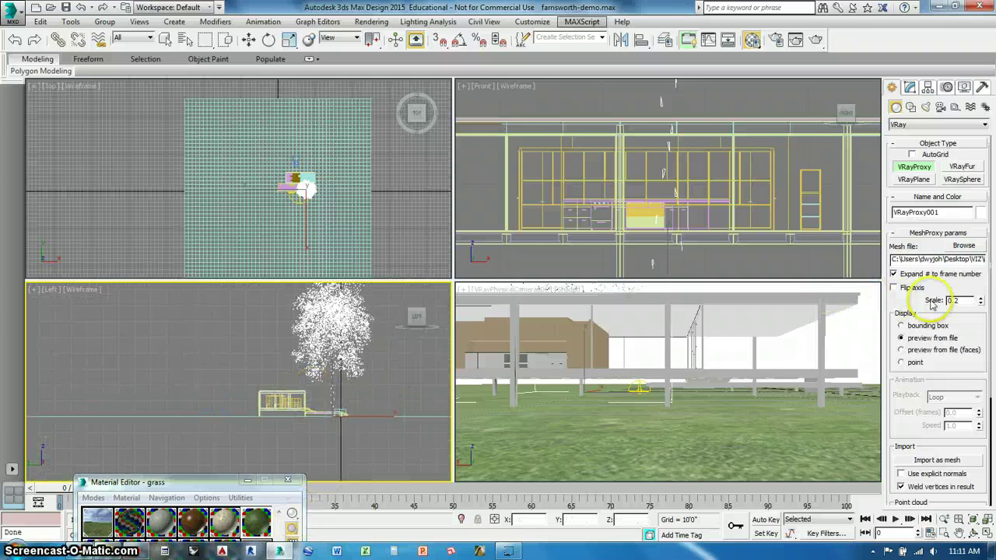
key(Return)
click(980, 303)
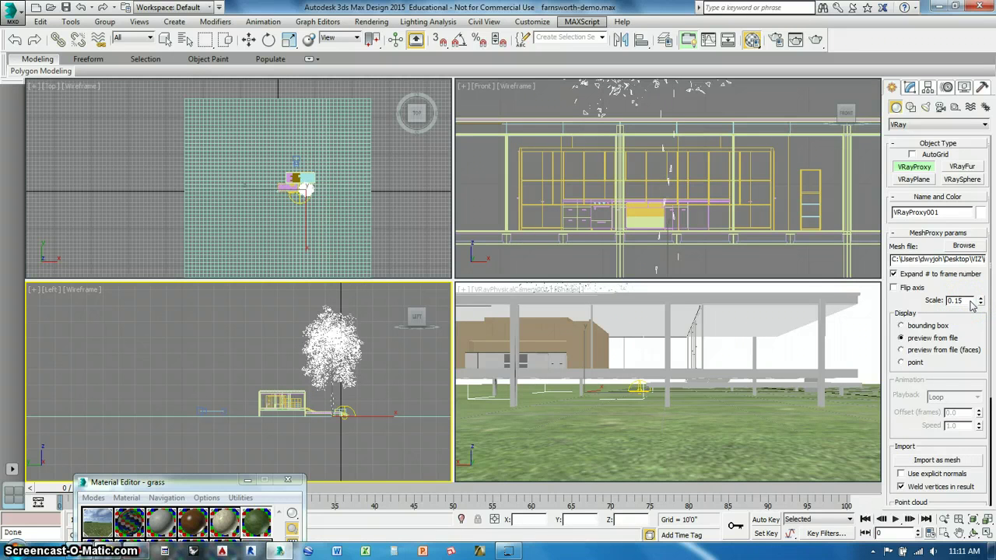
Step: Pan and zoom the Left view to compare the 0.15-scale maple with the house, then activate Select and Move
middle_drag(337, 374, 350, 350)
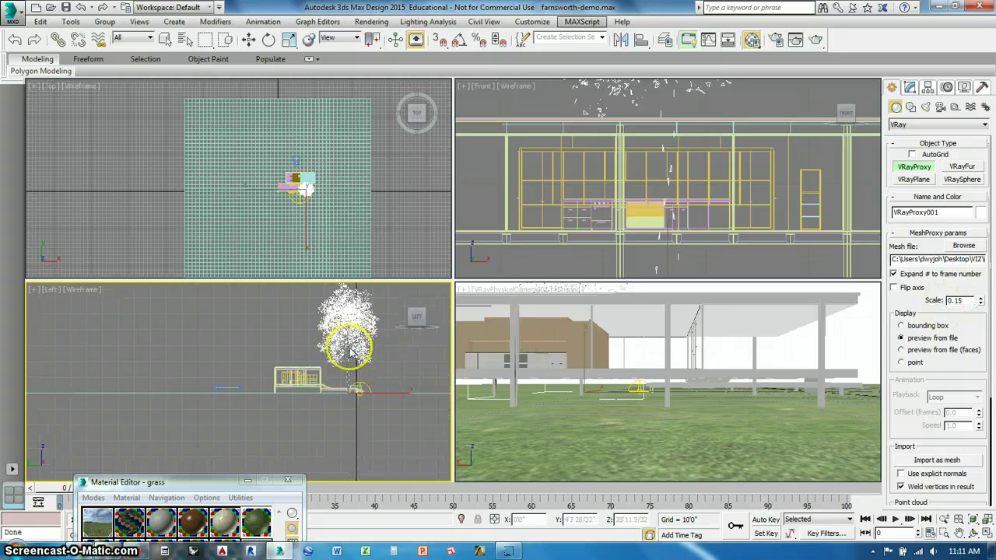
scroll(351, 349, up, 3)
middle_drag(400, 382, 333, 432)
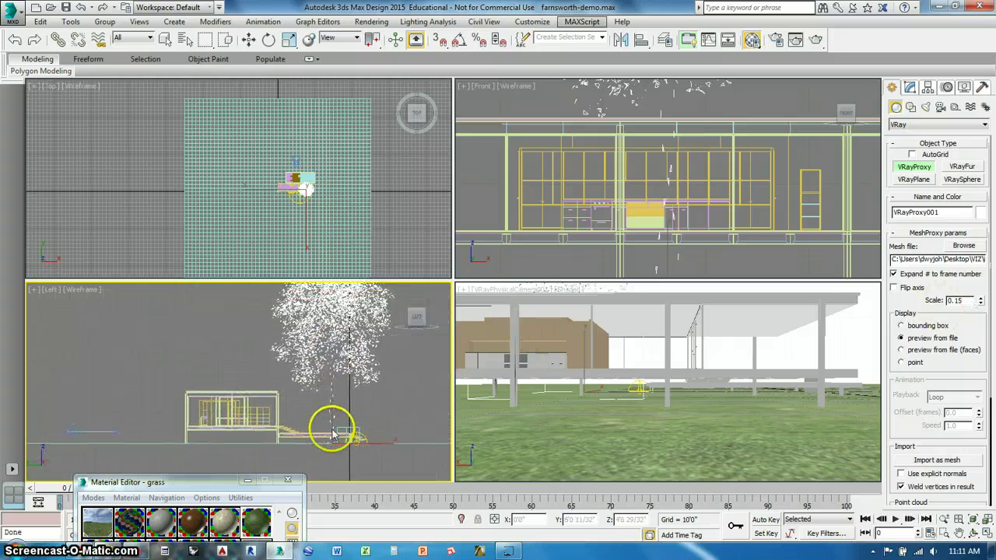
middle_click(324, 318)
scroll(312, 364, down, 2)
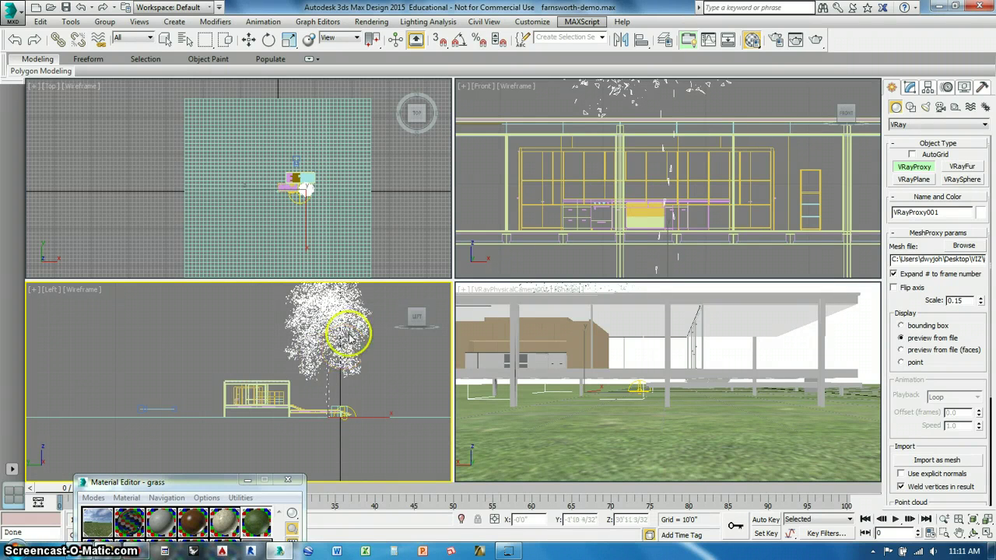
scroll(325, 387, up, 3)
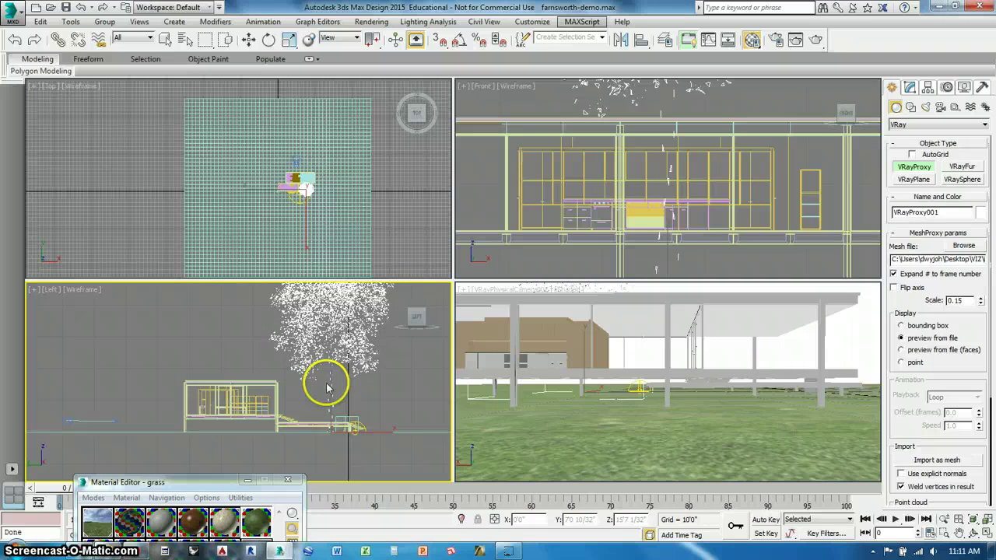
scroll(329, 387, up, 3)
scroll(285, 378, down, 4)
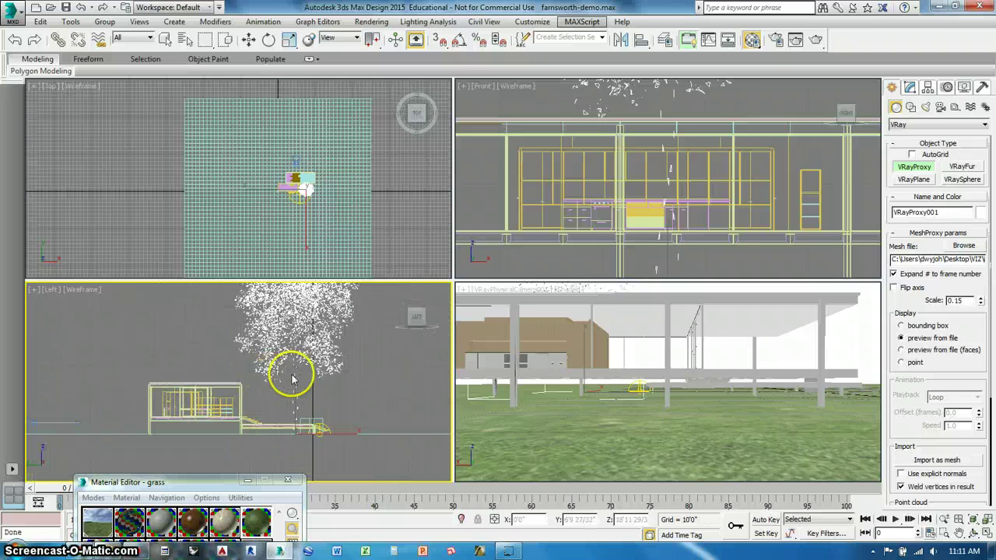
scroll(293, 380, down, 1)
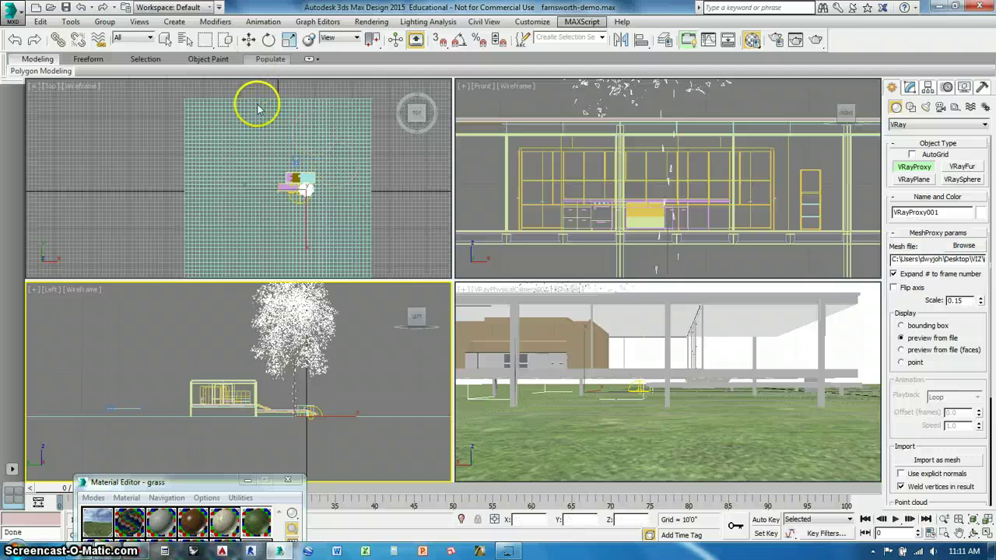
scroll(290, 386, up, 2)
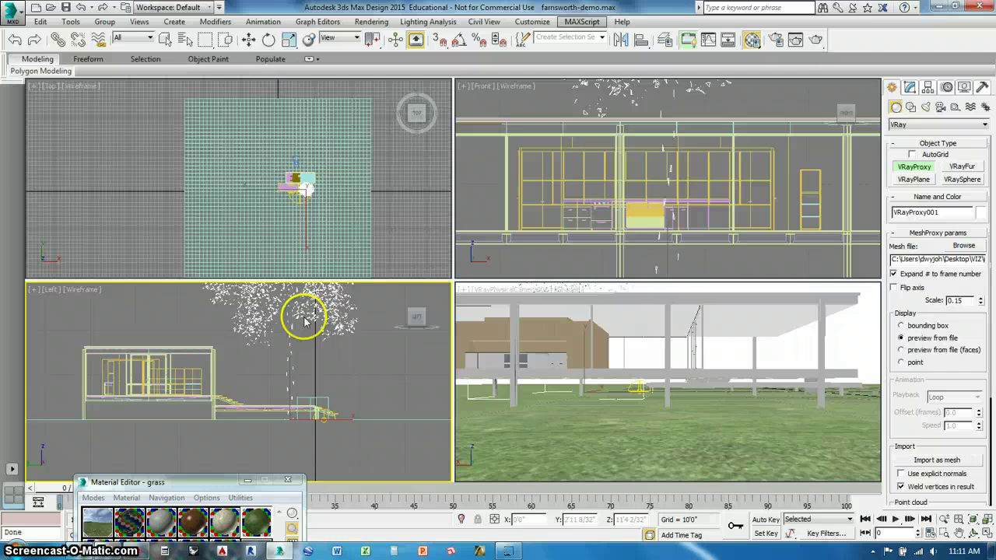
scroll(294, 377, down, 3)
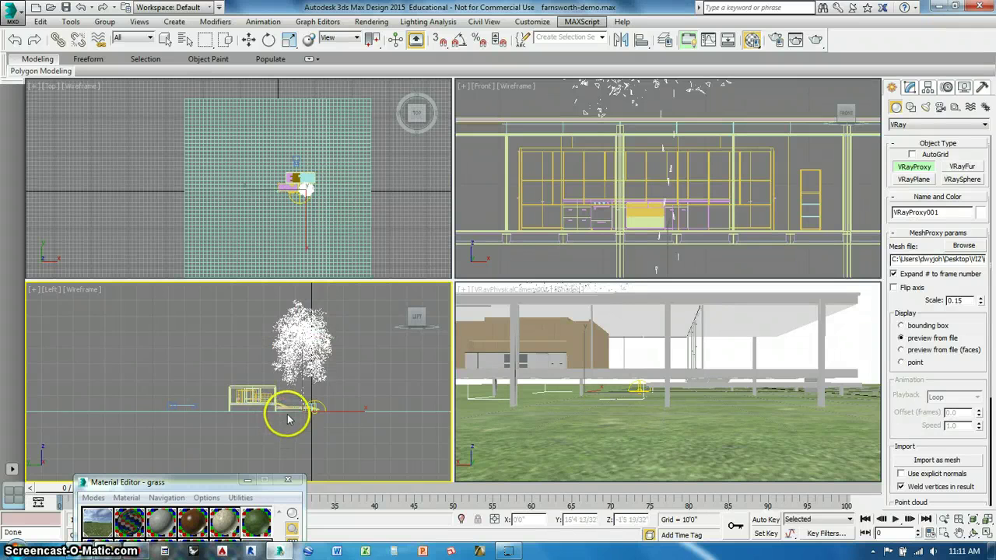
scroll(288, 420, up, 4)
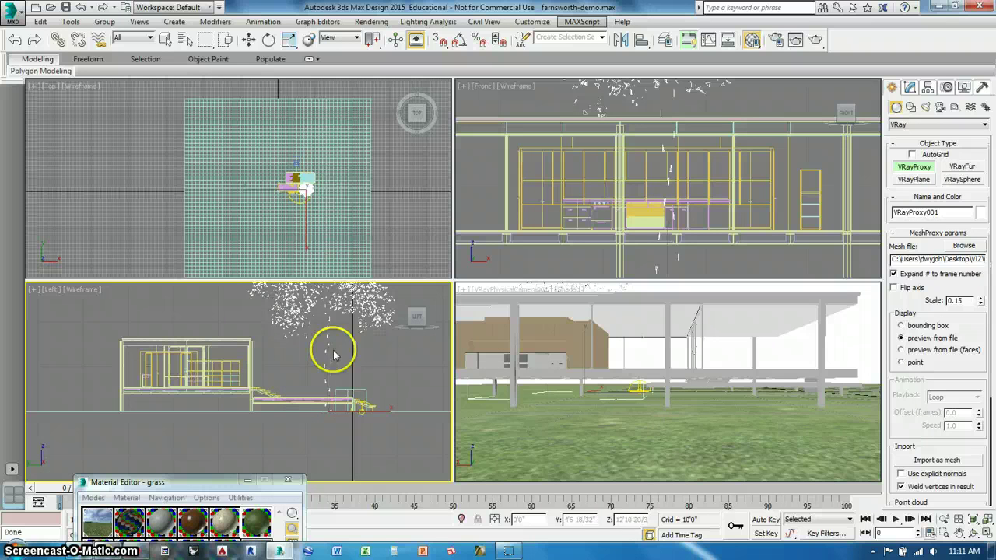
scroll(304, 416, down, 2)
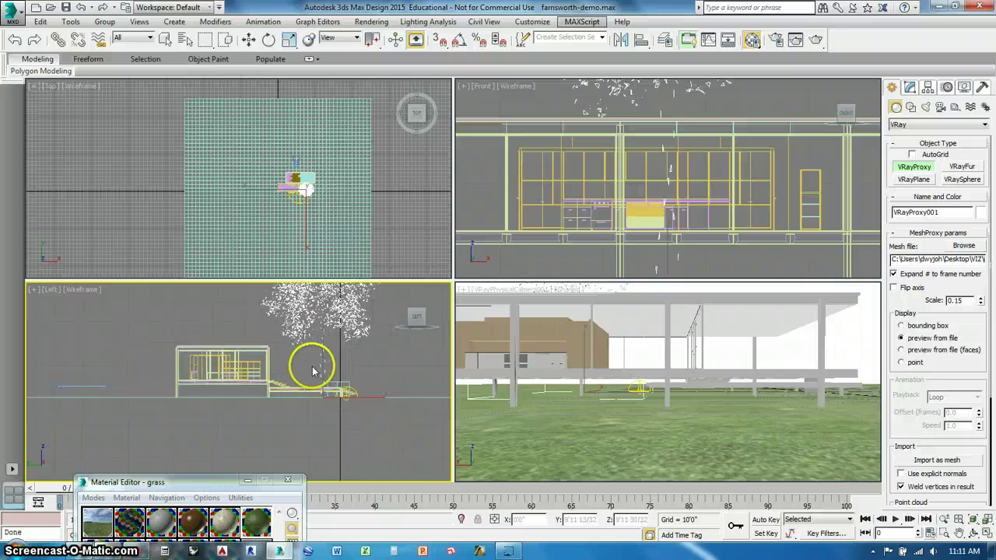
scroll(309, 382, down, 2)
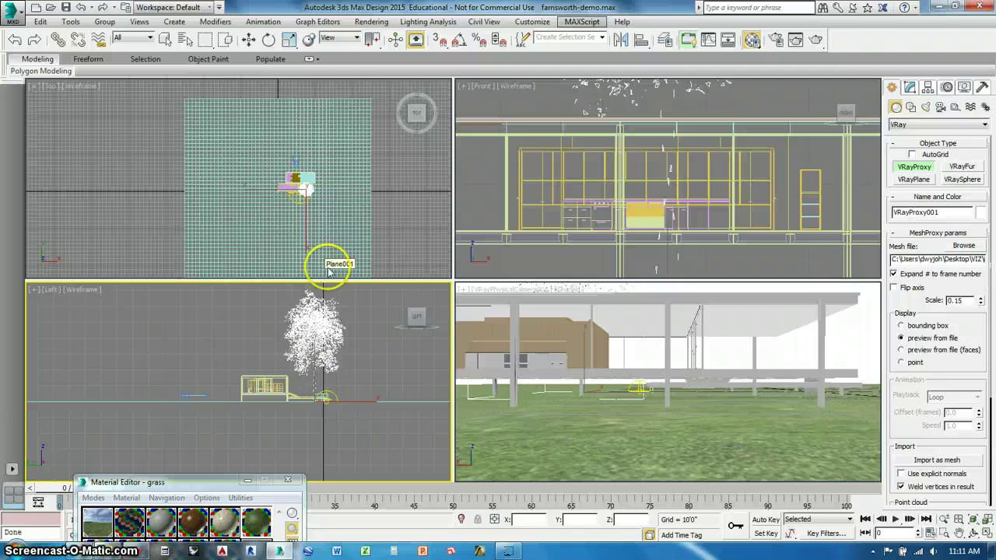
scroll(322, 397, up, 4)
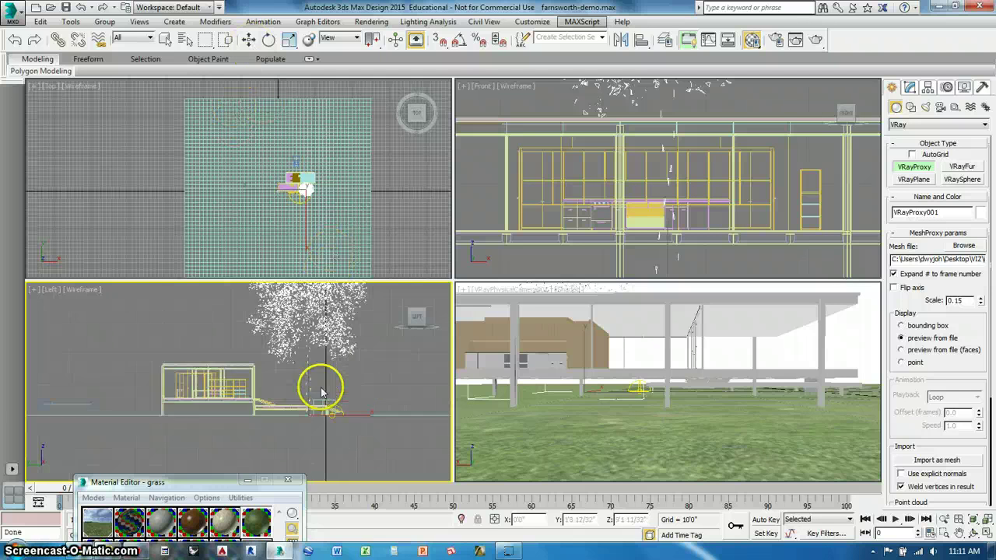
scroll(319, 389, down, 2)
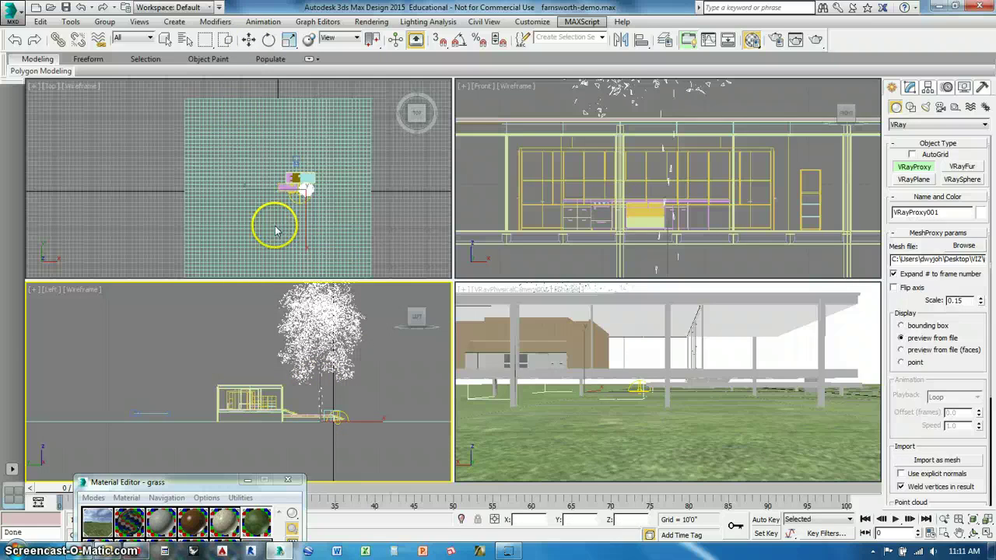
click(248, 39)
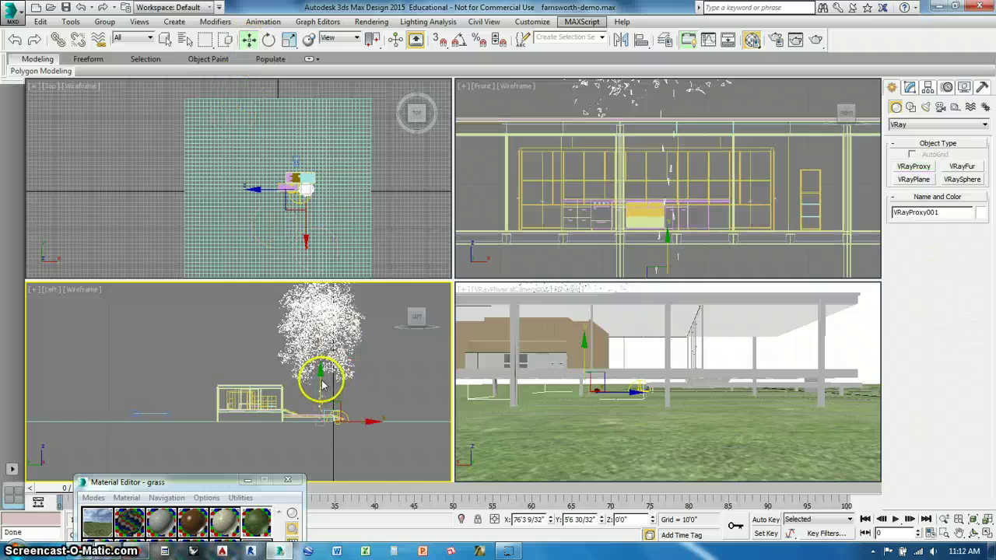
Step: Drag the maple proxy down to about Z -15'7" in the Left view, then reselect it in the Top view
scroll(323, 385, up, 2)
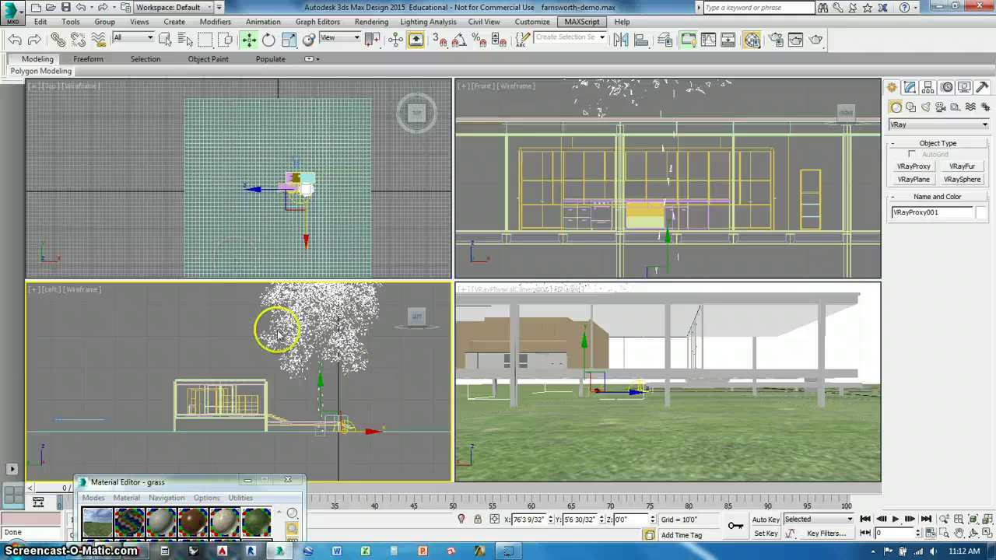
scroll(322, 351, up, 2)
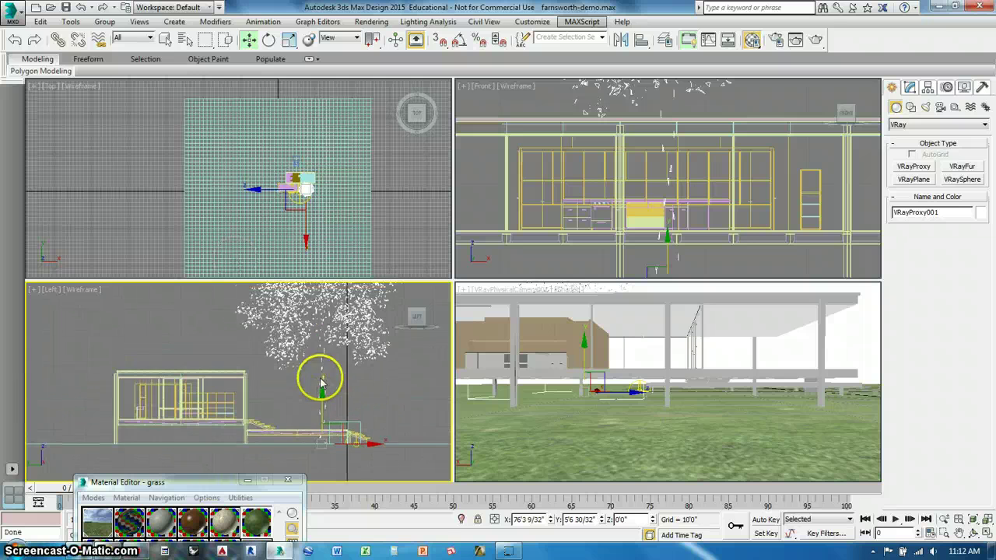
scroll(322, 385, down, 2)
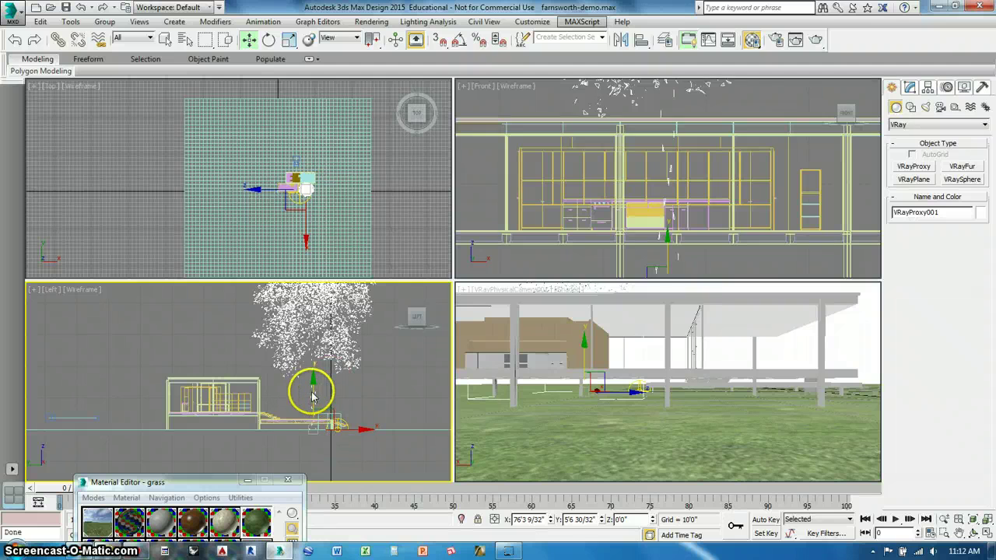
drag(315, 405, 316, 447)
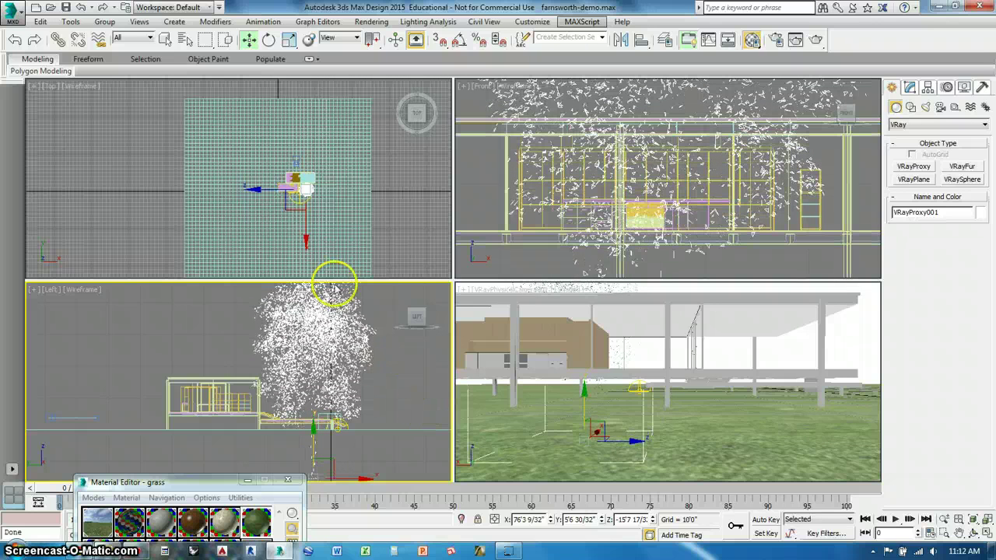
click(116, 166)
scroll(345, 201, up, 6)
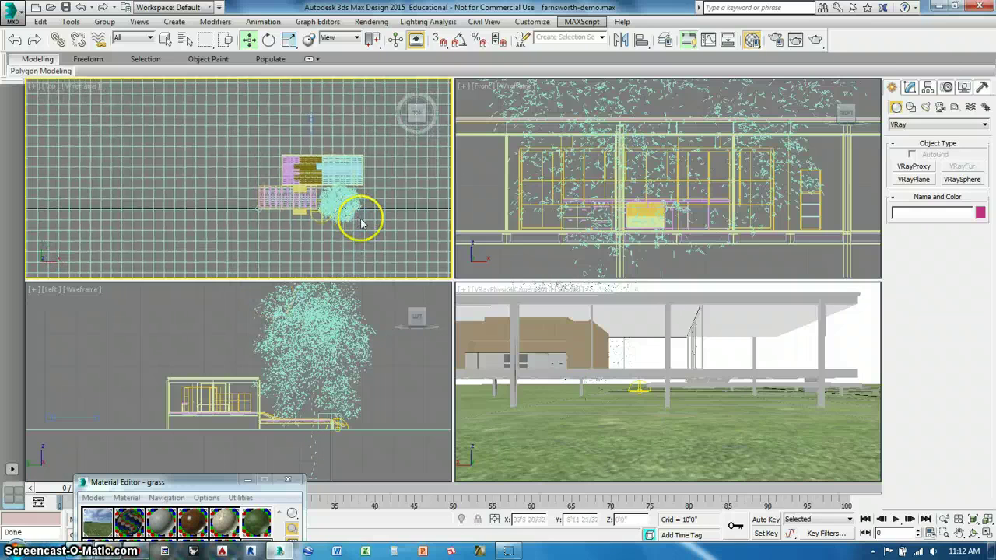
click(343, 214)
scroll(342, 216, down, 3)
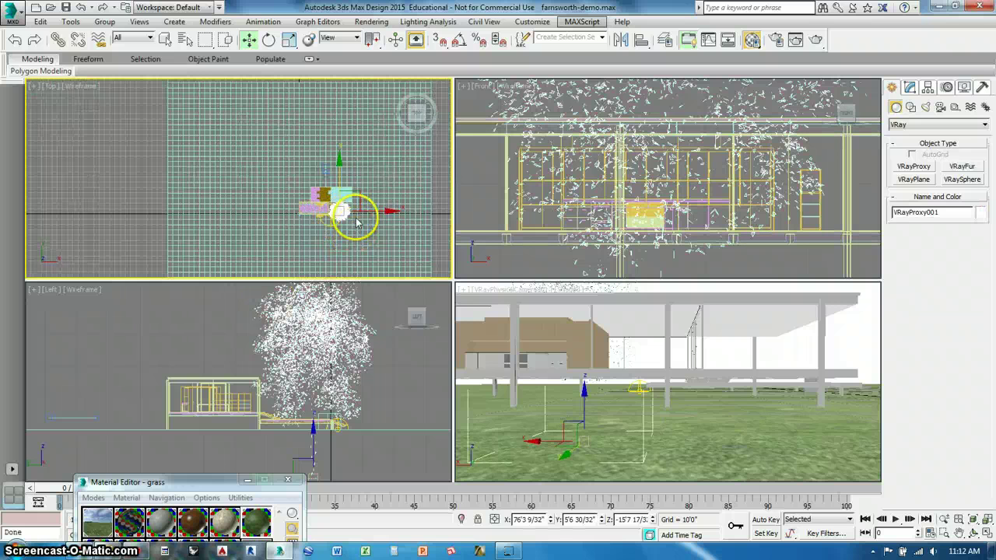
Step: Clone the maple as instance VRayProxy002 and place it beside the first tree
key(ctrl+v)
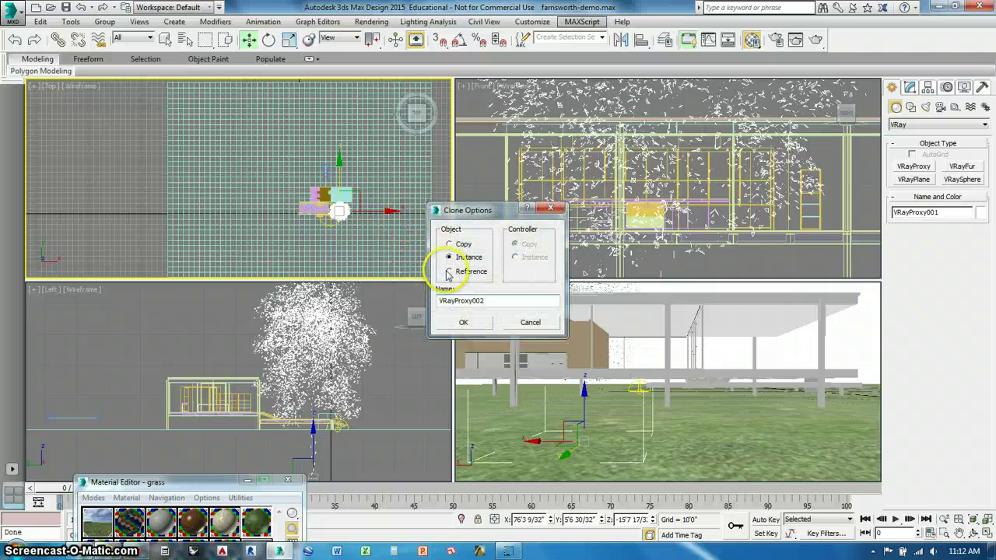
click(463, 322)
mouse_move(359, 202)
mouse_down()
mouse_move(356, 191)
mouse_move(322, 189)
mouse_move(314, 166)
mouse_move(324, 144)
mouse_move(310, 224)
mouse_up()
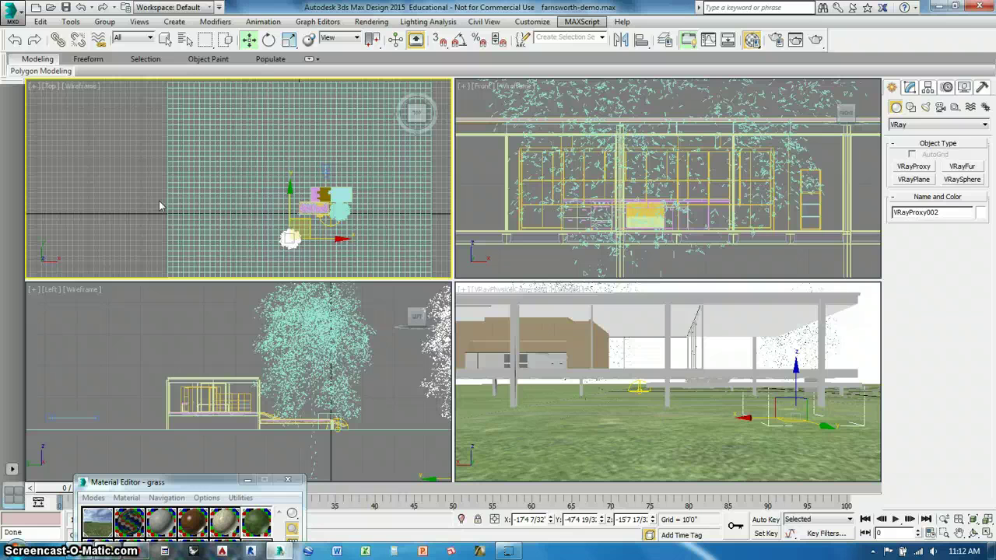
click(158, 200)
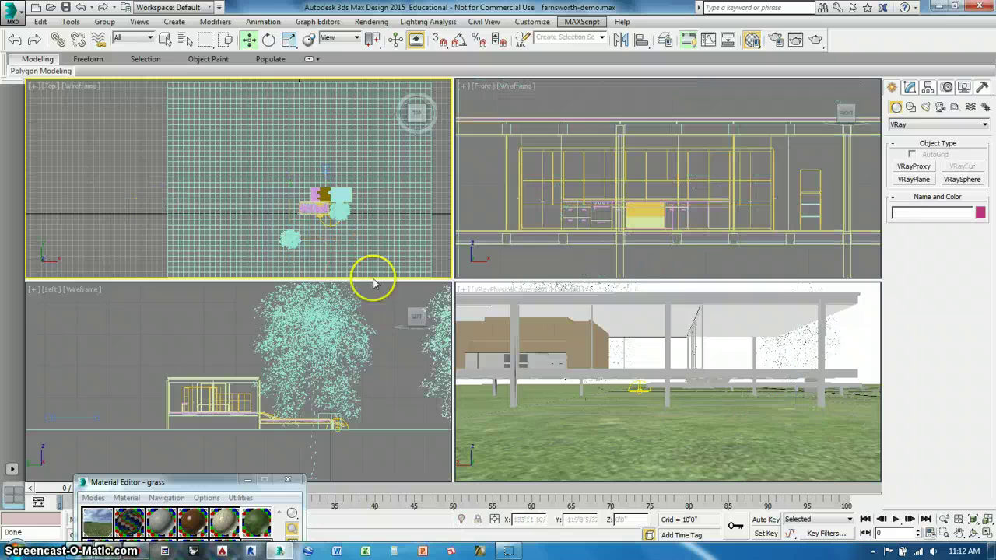
Step: Create a new VRayProxy in the Top view loaded with xxlelm.vrmesh
click(912, 166)
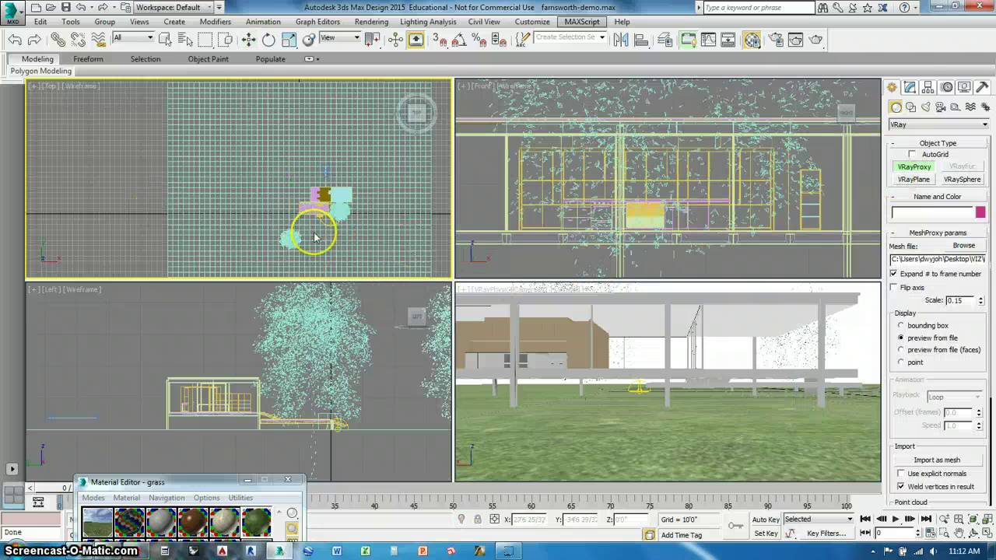
click(285, 226)
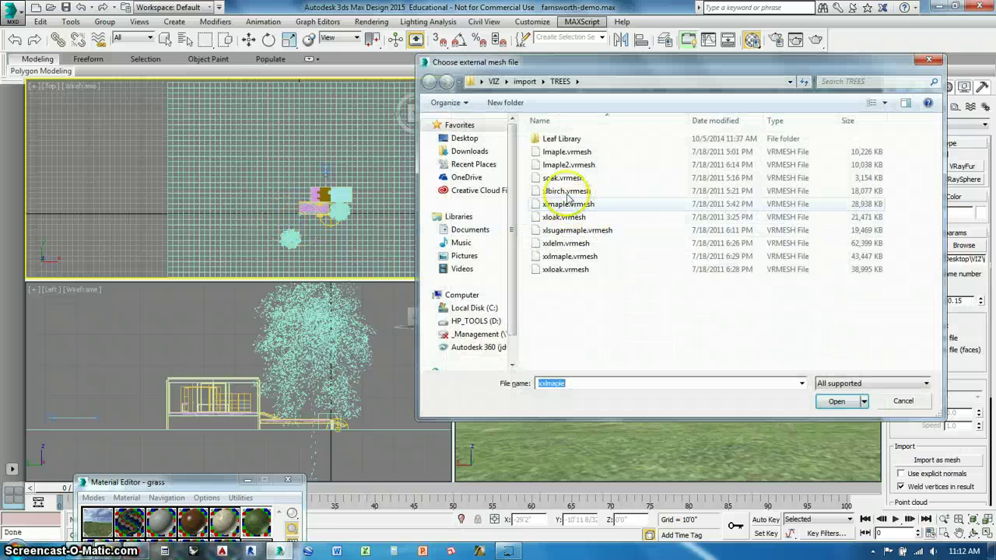
click(568, 259)
click(565, 243)
click(832, 401)
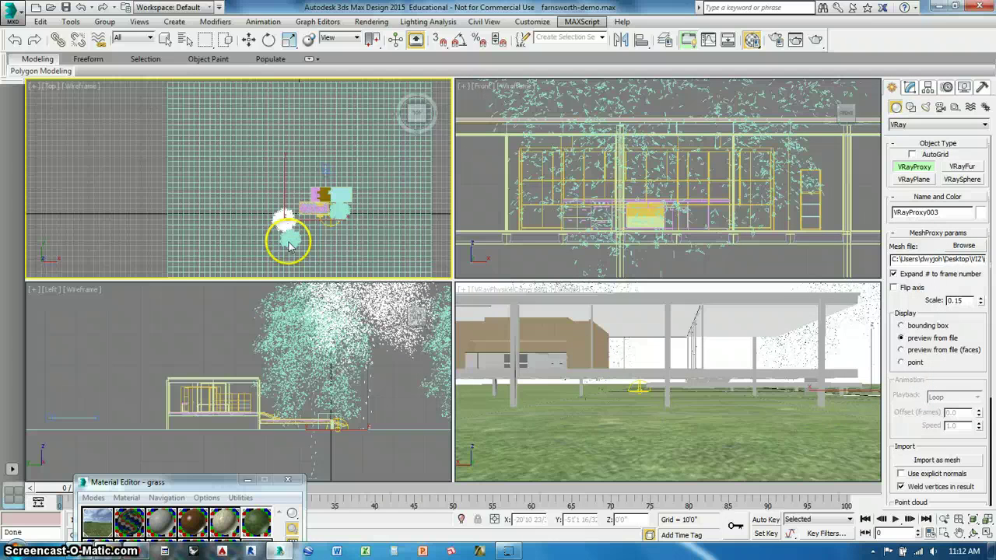
Step: Move the elm proxy down to ground level in the Left view, then deselect it
click(248, 40)
click(298, 207)
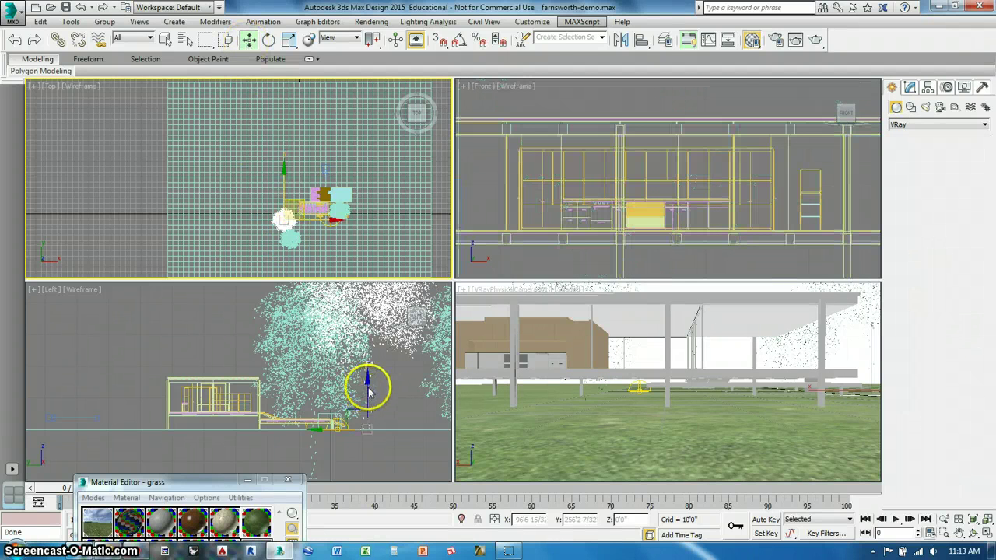
drag(368, 391, 367, 443)
click(362, 333)
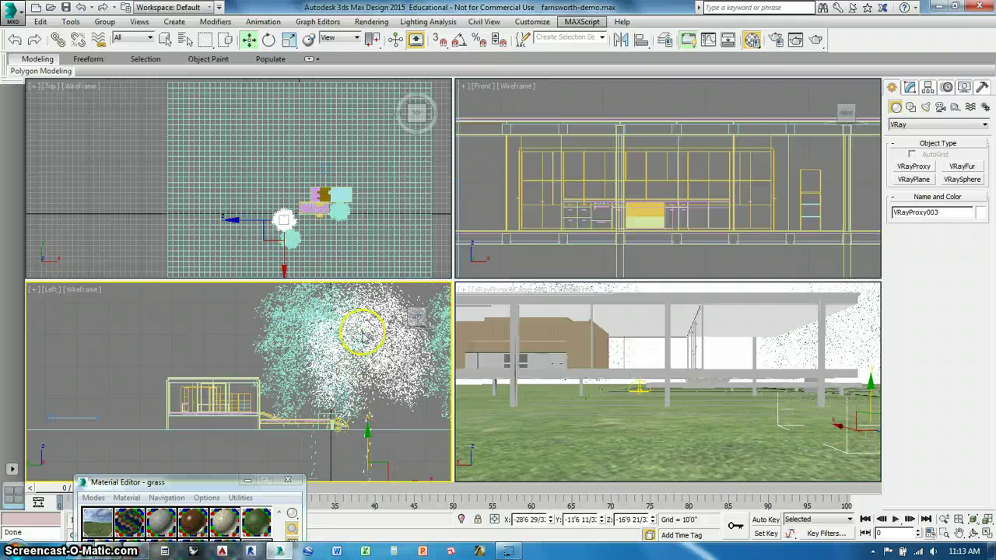
click(156, 171)
click(914, 165)
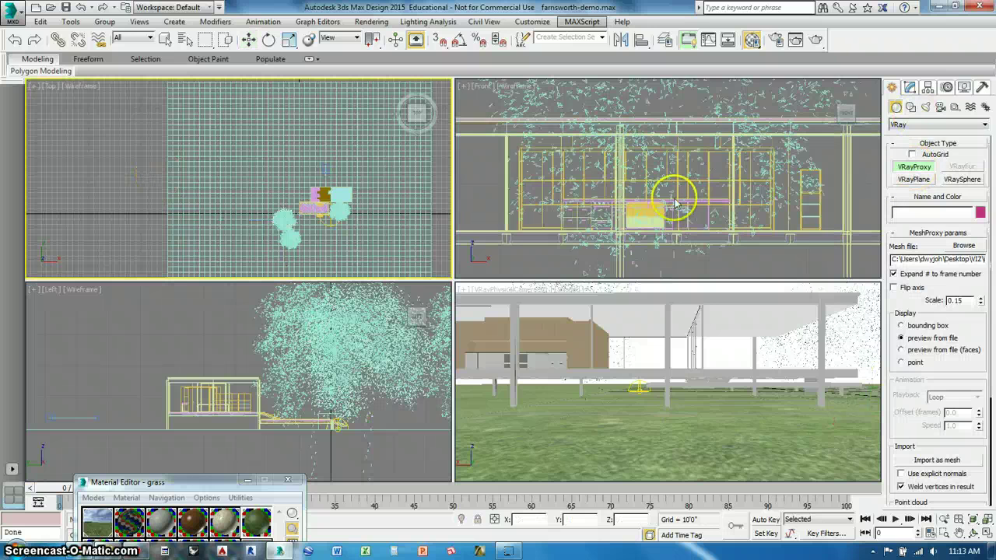
Step: Place a new proxy in the Top view loaded with xxloak.vrmesh
click(278, 184)
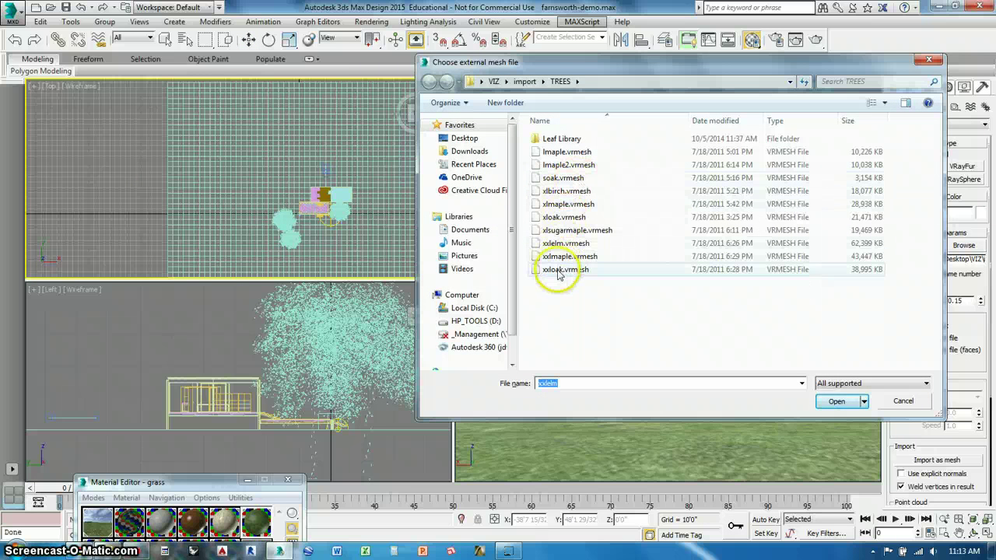
click(565, 270)
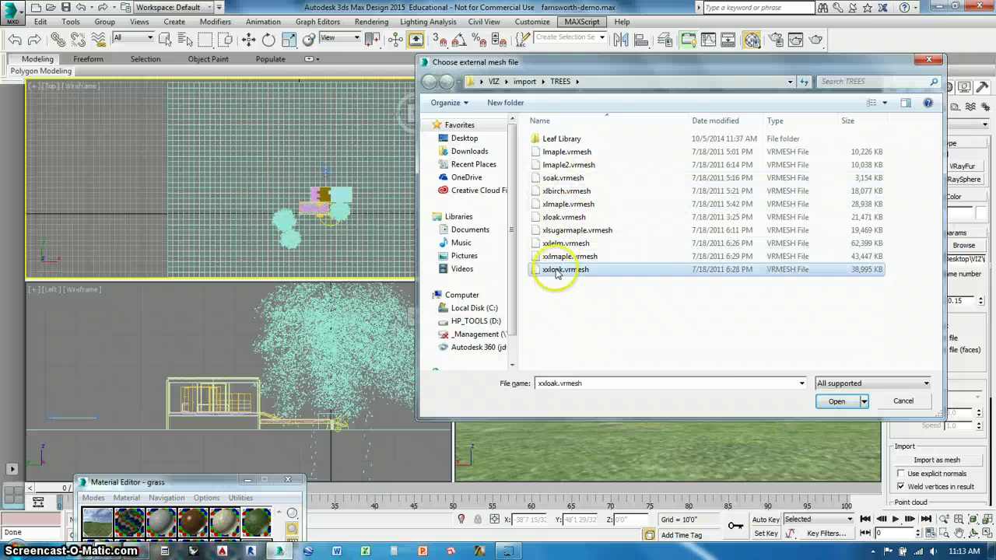
click(836, 401)
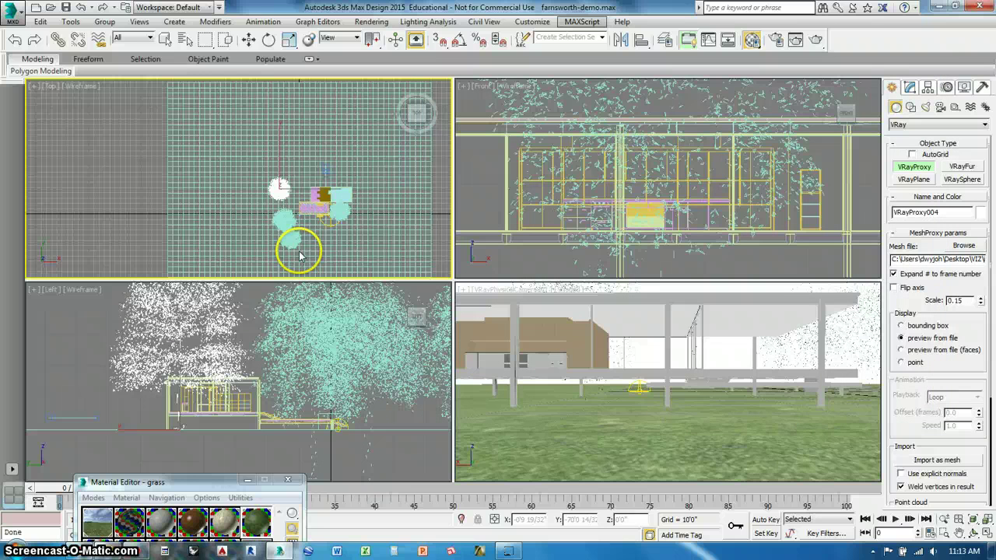
Step: Lower the oak proxy toward the ground and shift it down-right beside the other trees
click(249, 39)
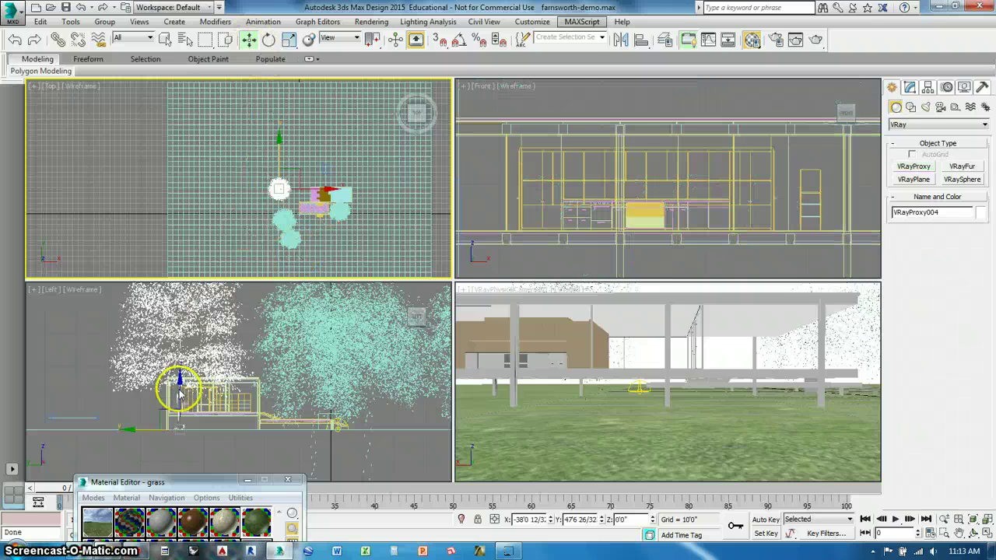
mouse_move(179, 396)
mouse_down()
mouse_move(181, 429)
mouse_move(178, 413)
mouse_up()
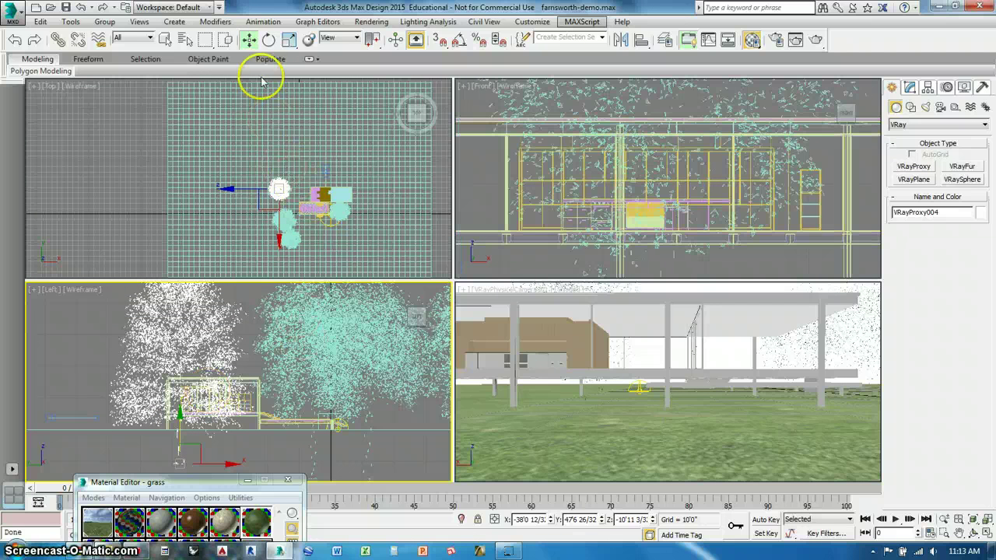
right_click(273, 263)
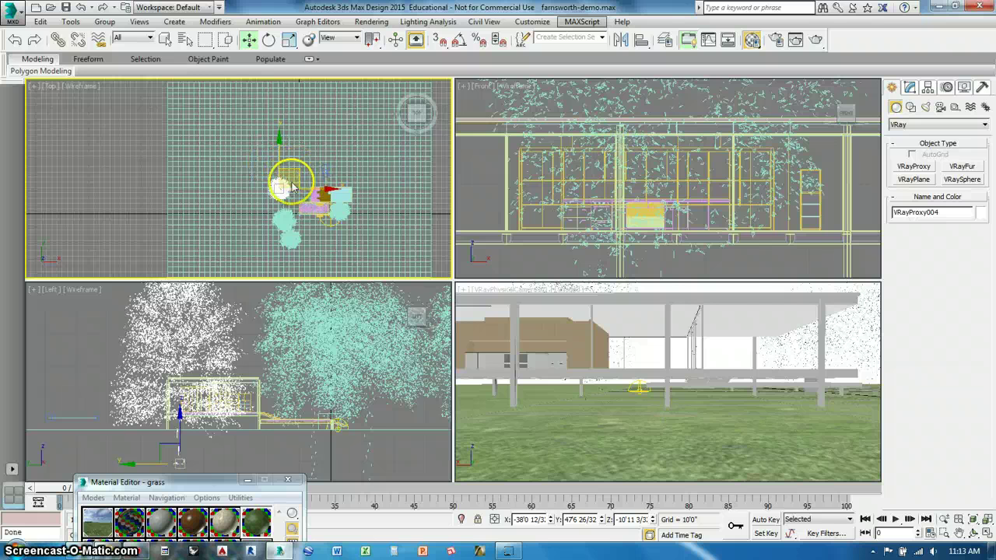
drag(292, 186, 330, 224)
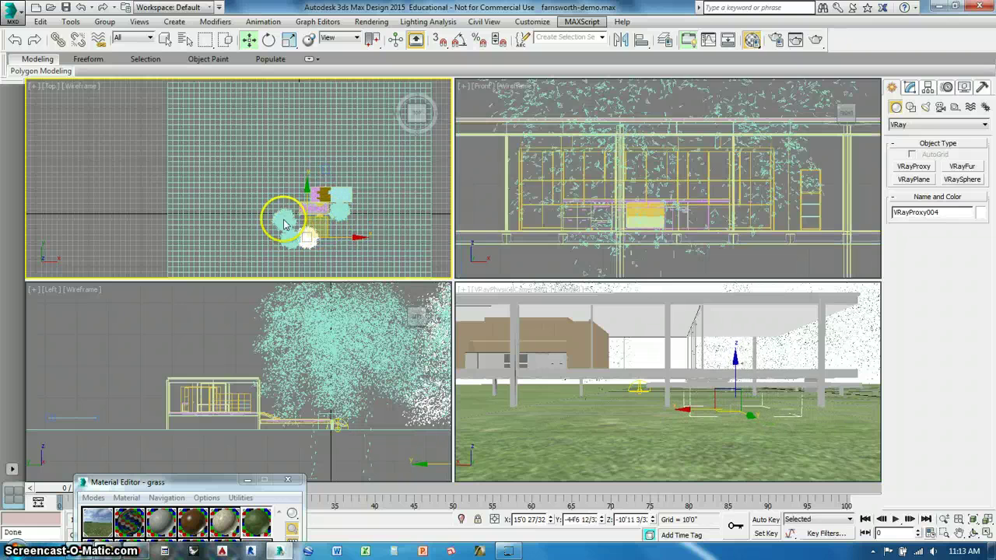
Step: Select three tree proxies and Shift-drag them in Top view to make instance copies
click(284, 219)
ctrl+click(294, 241)
ctrl+click(298, 231)
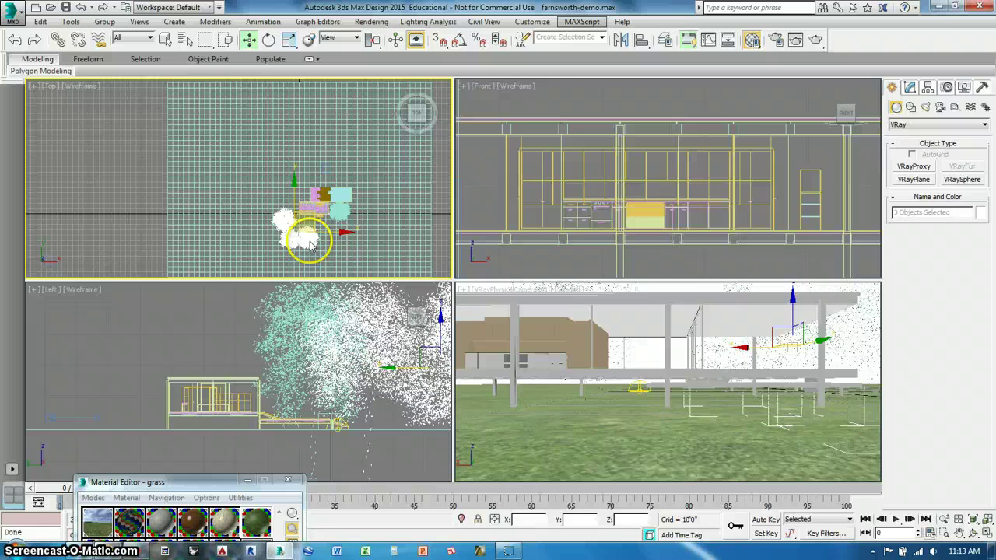
mouse_move(302, 211)
shift+mouse_down()
mouse_move(342, 241)
mouse_move(369, 127)
shift+mouse_up()
click(463, 324)
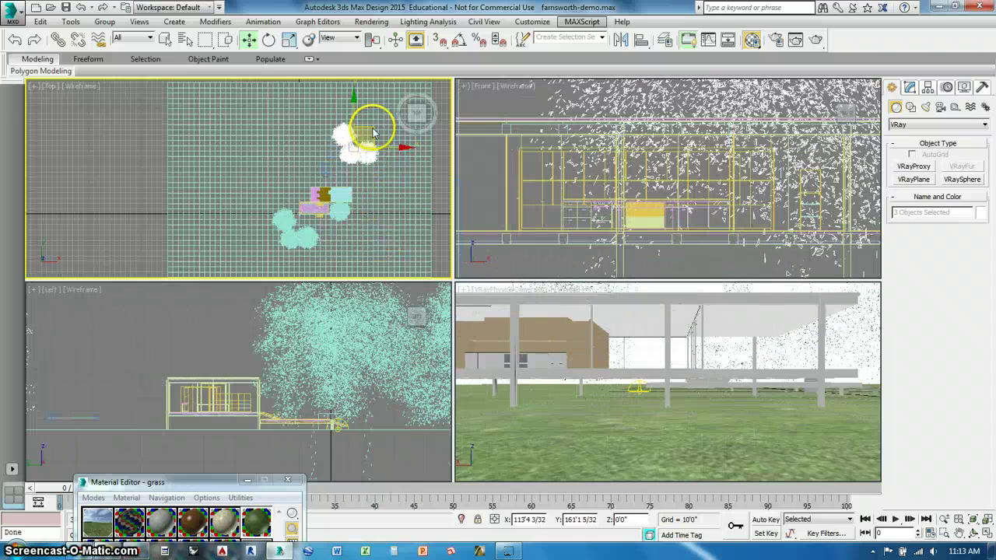
Step: Make a second set of instance copies, move it left, then deselect all
right_click(408, 224)
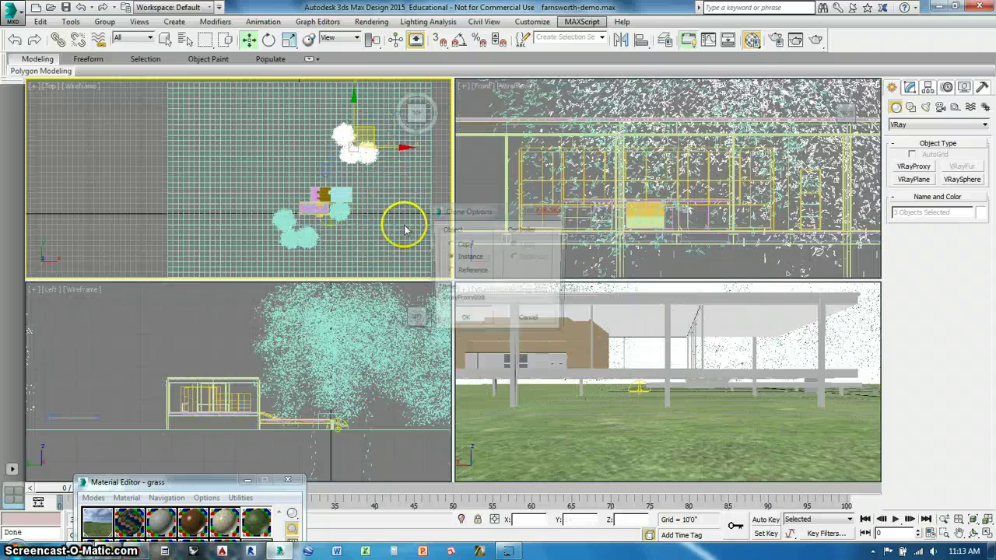
click(492, 277)
click(467, 324)
mouse_move(372, 129)
mouse_down()
mouse_move(371, 116)
mouse_move(331, 117)
mouse_move(355, 243)
mouse_up()
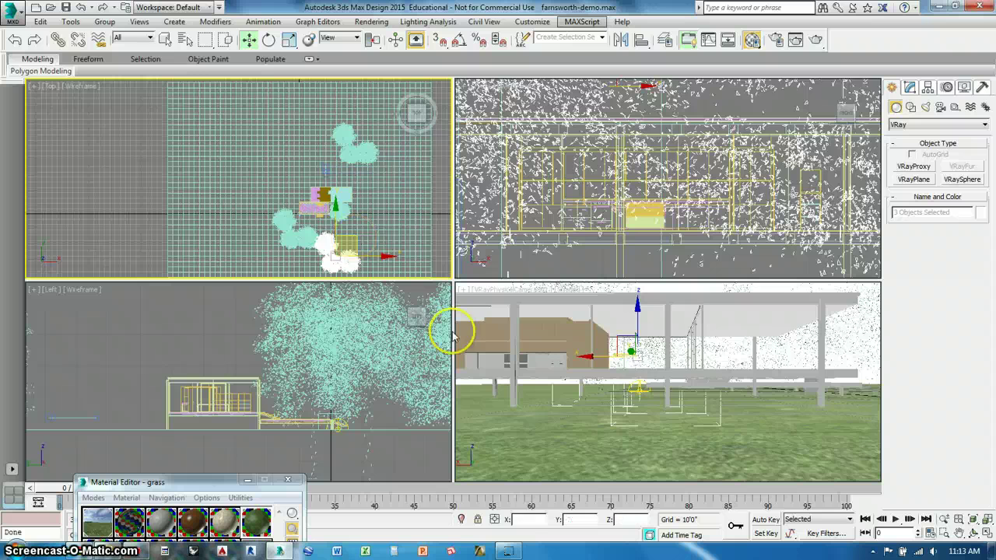
click(137, 191)
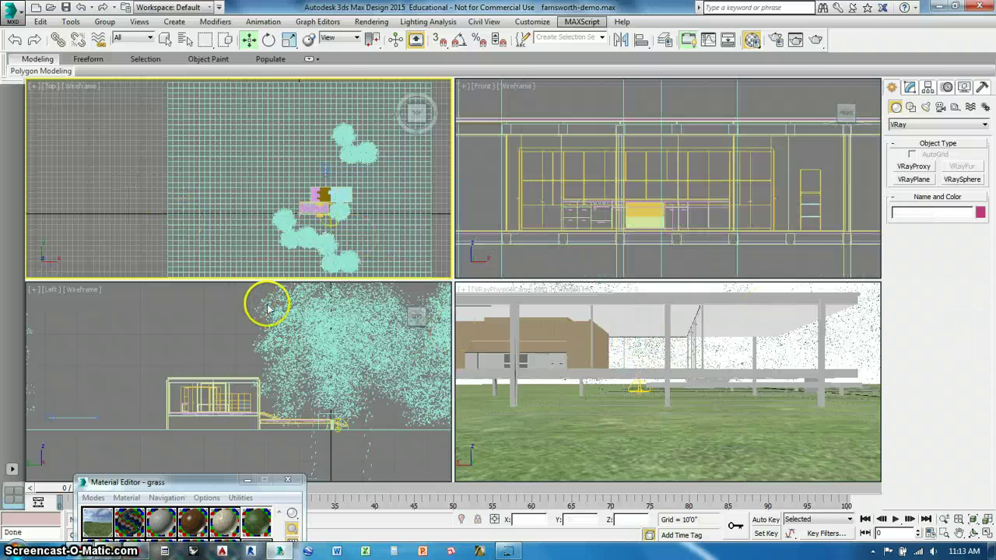
Step: In the Material Editor's Material/Map Browser, open the Trees.mat material library
click(753, 43)
click(753, 43)
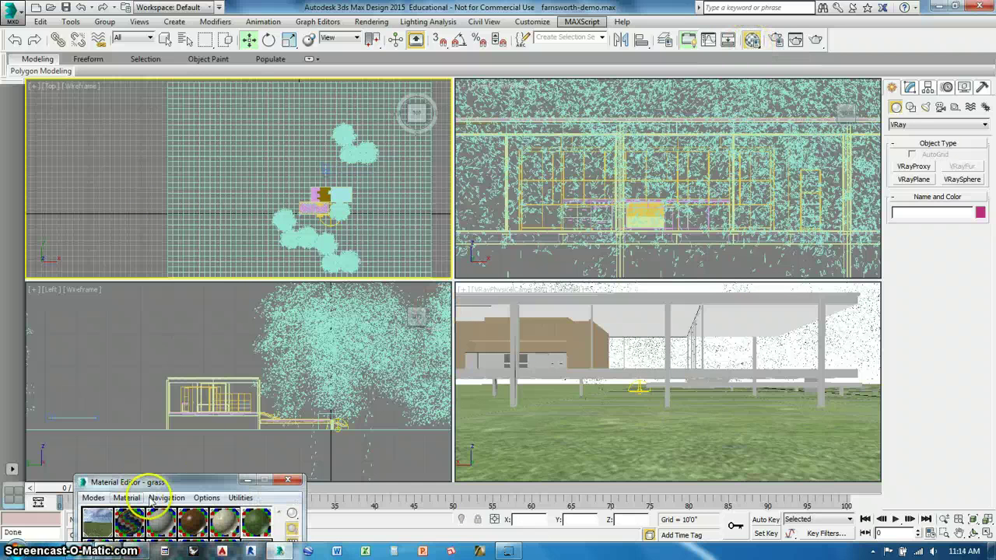
drag(194, 461, 607, 27)
click(571, 156)
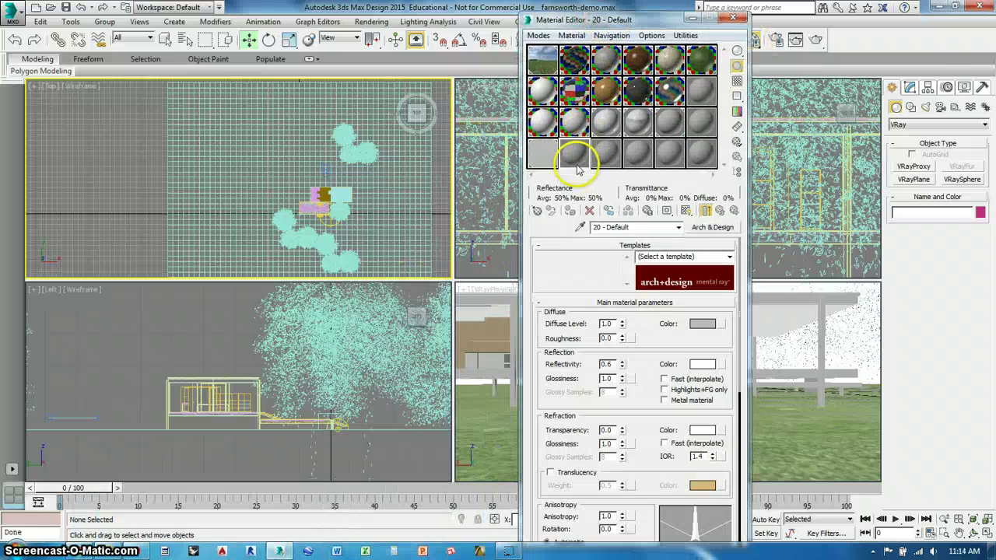
click(537, 214)
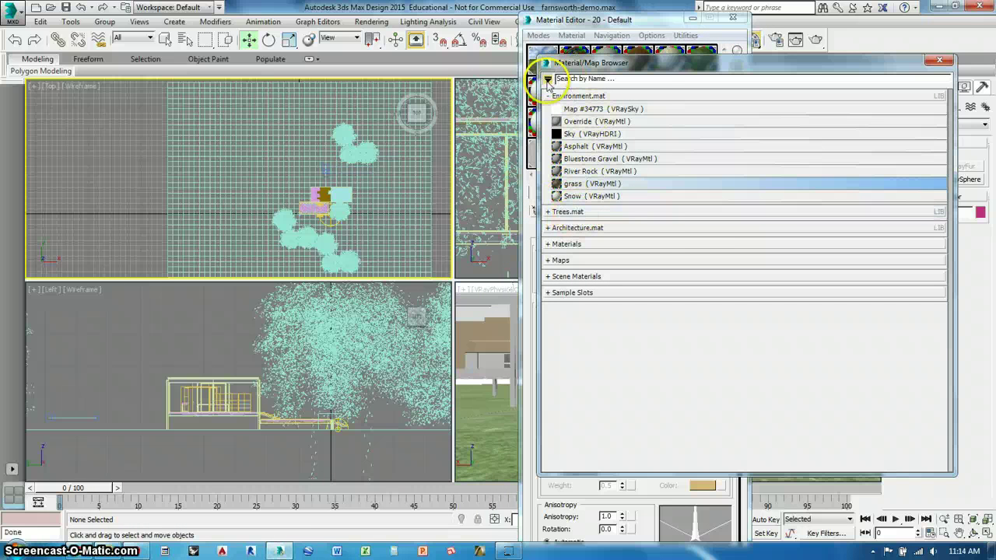
click(547, 79)
click(566, 135)
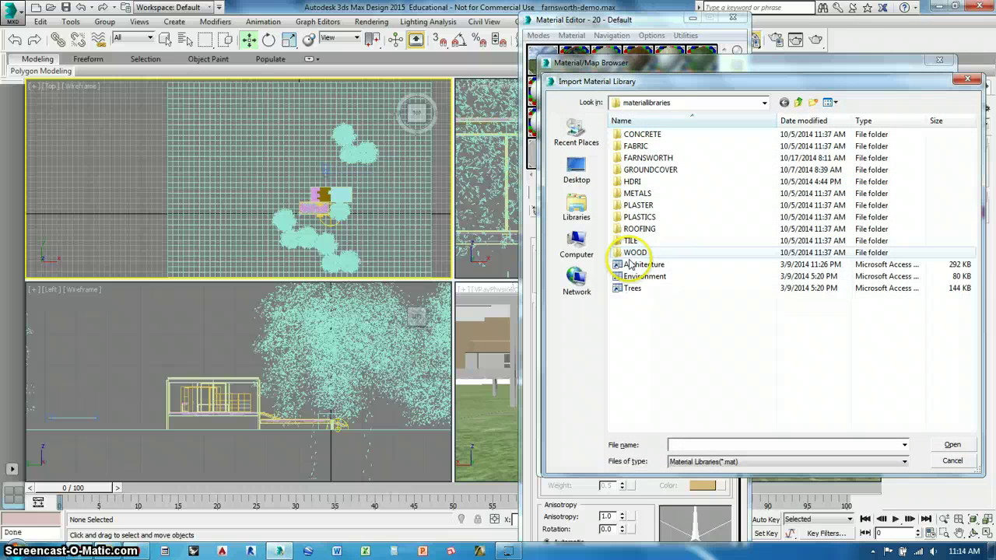
click(632, 288)
key(Return)
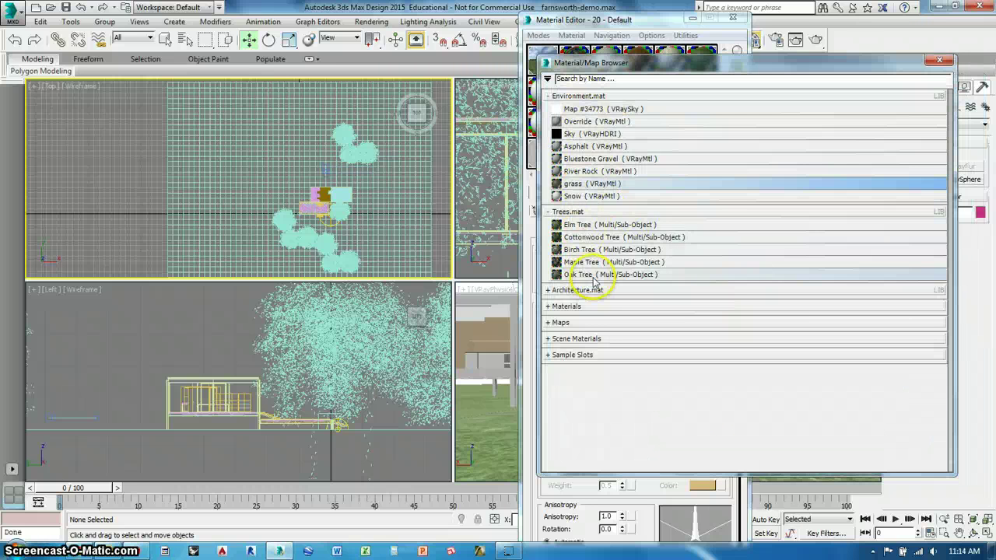
Step: Drag the Elm Tree, Maple Tree and Oak Tree materials into empty sample slots
drag(675, 62, 185, 69)
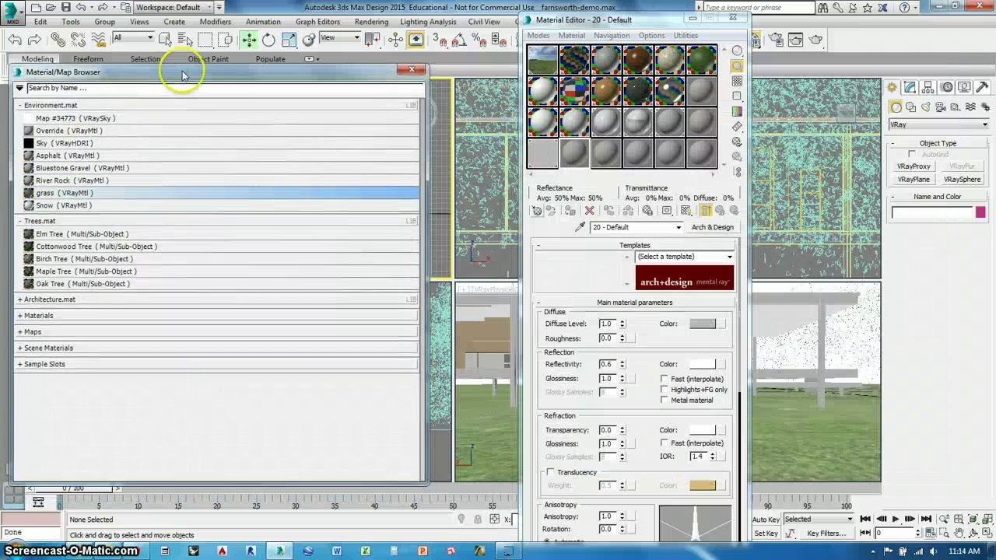
drag(88, 232, 576, 154)
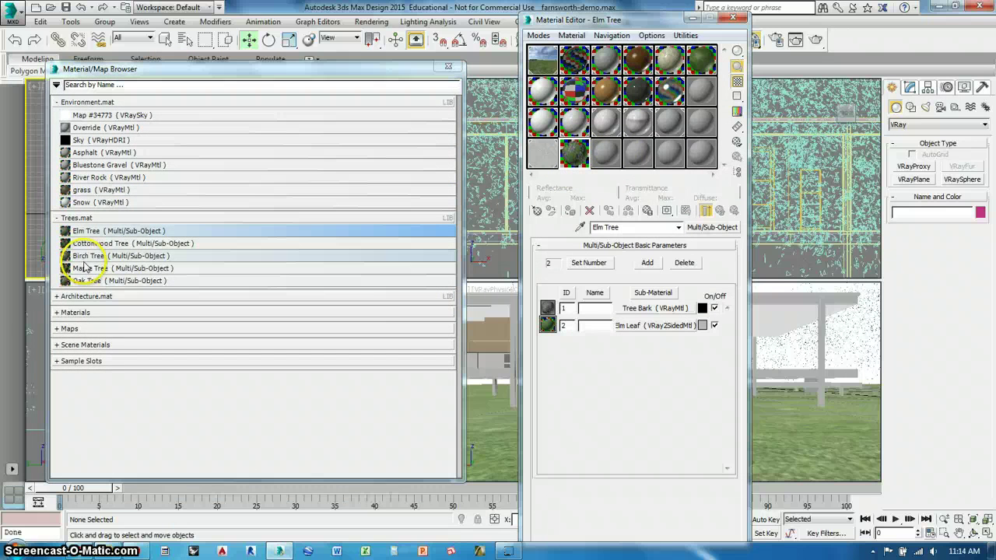
drag(85, 269, 549, 144)
drag(602, 164, 604, 159)
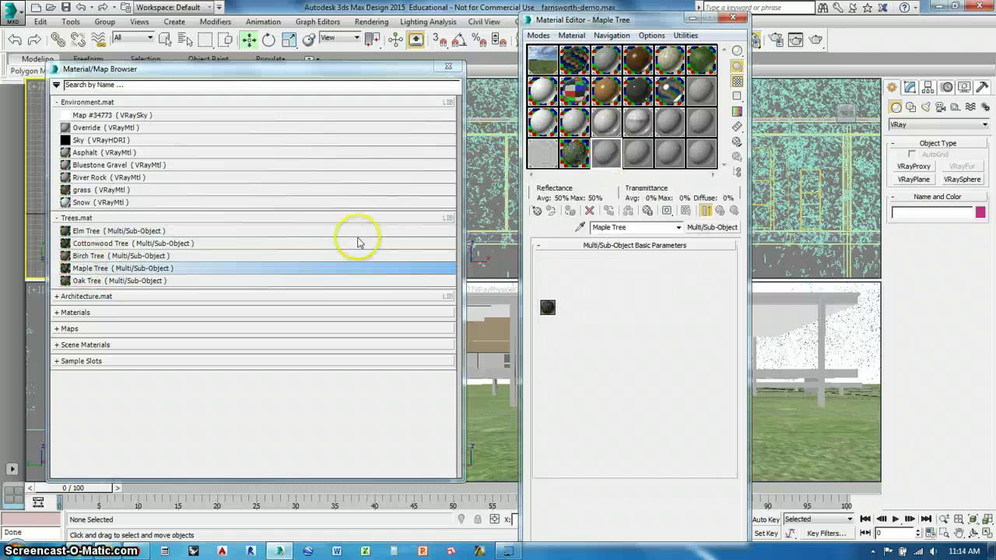
drag(91, 282, 638, 150)
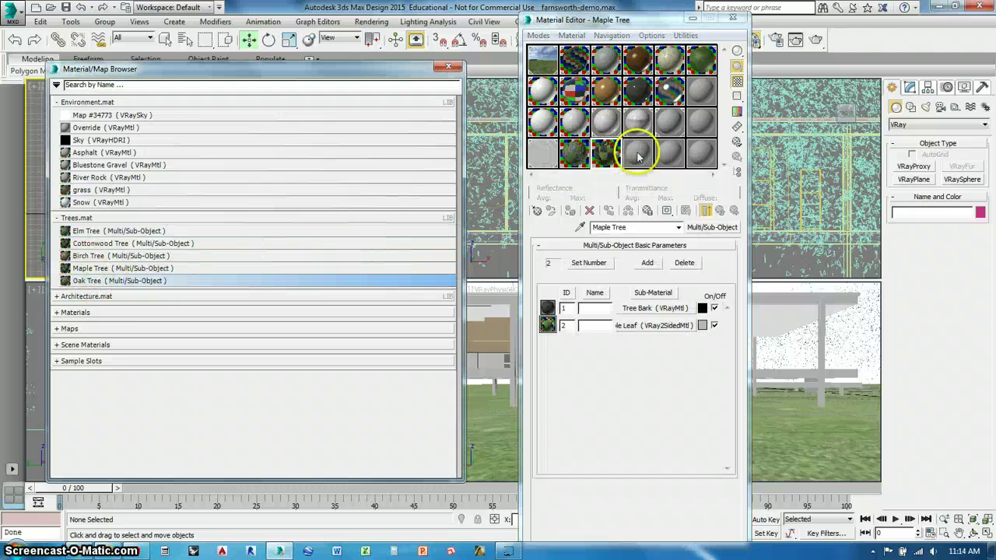
click(449, 68)
Step: Apply the Maple Tree material to one tree proxy and Oak Tree to another
scroll(356, 128, up, 5)
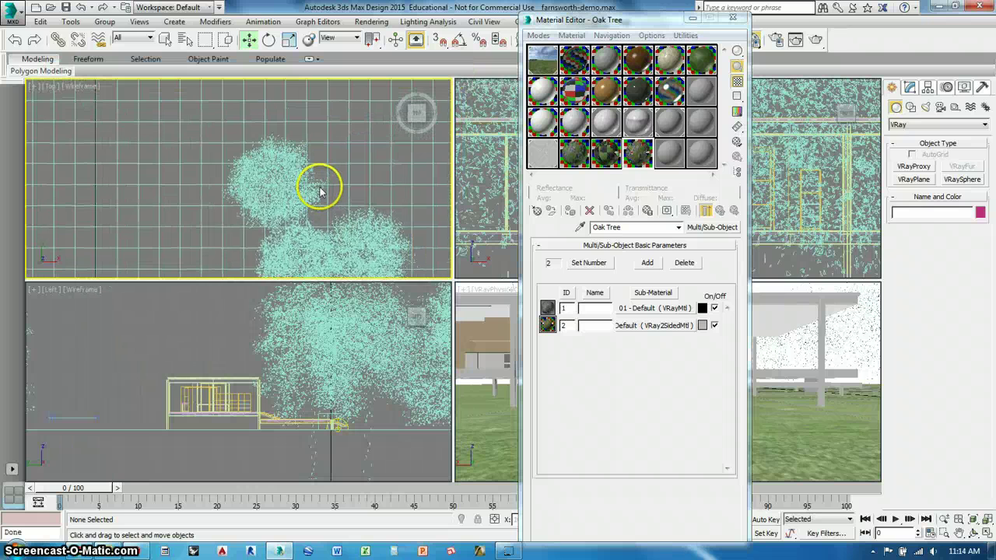
click(276, 197)
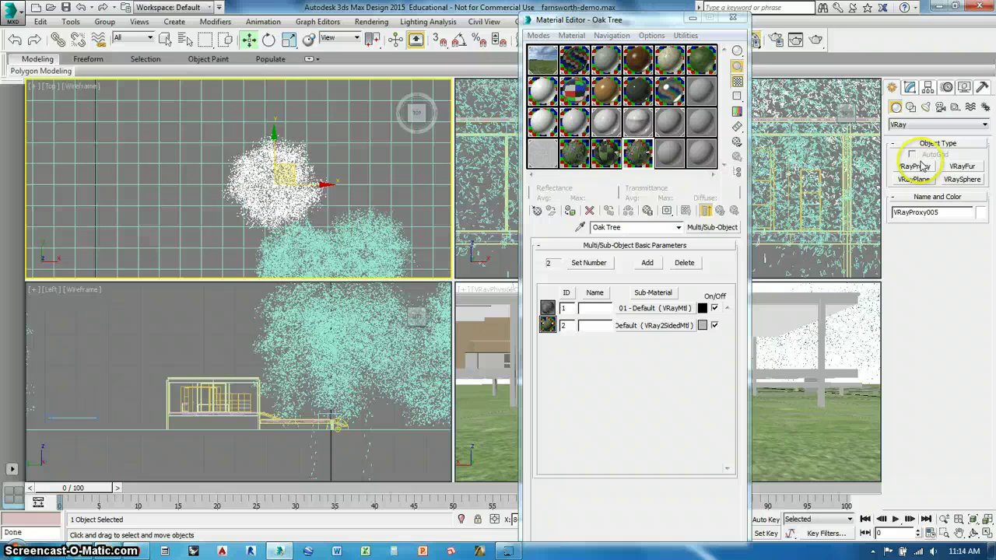
middle_drag(354, 237, 355, 167)
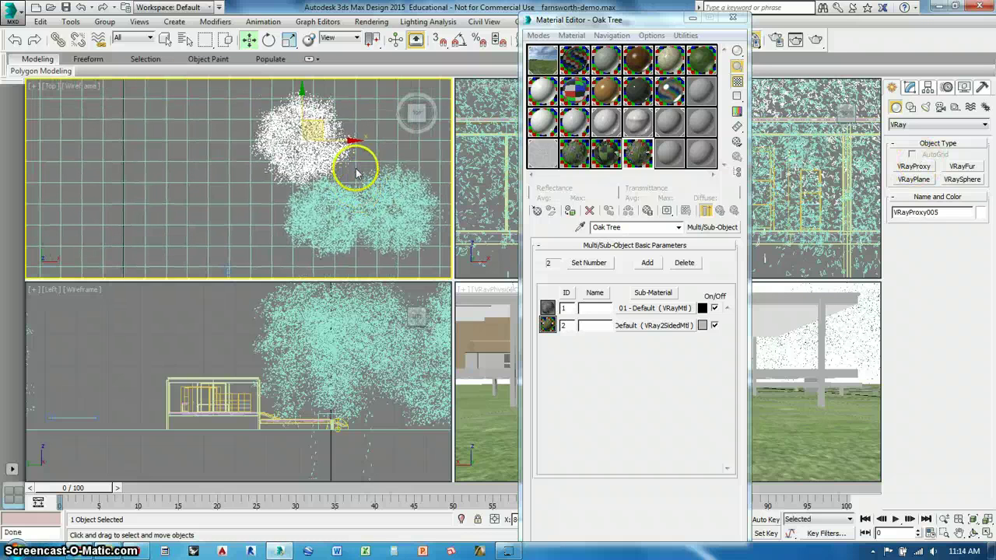
click(363, 155)
click(574, 151)
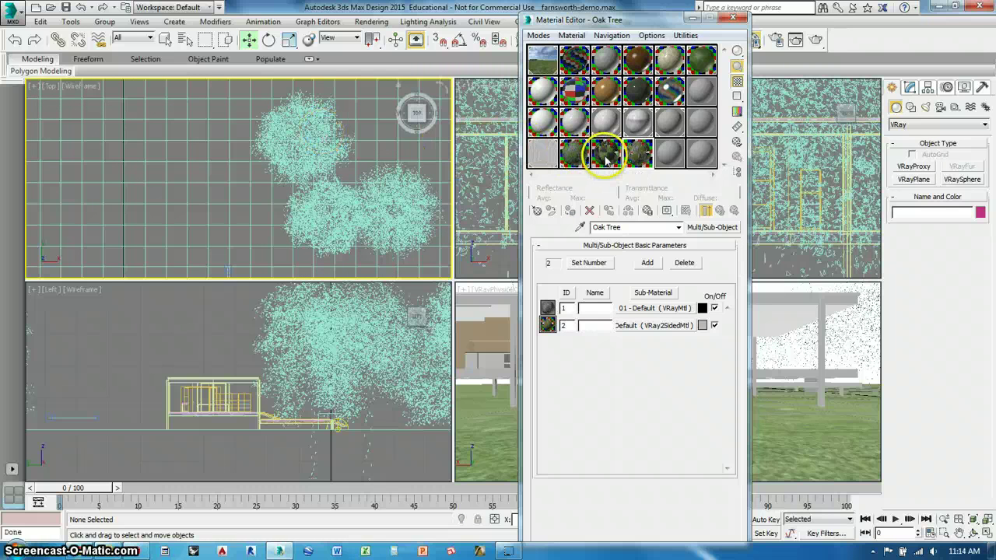
drag(608, 153, 366, 206)
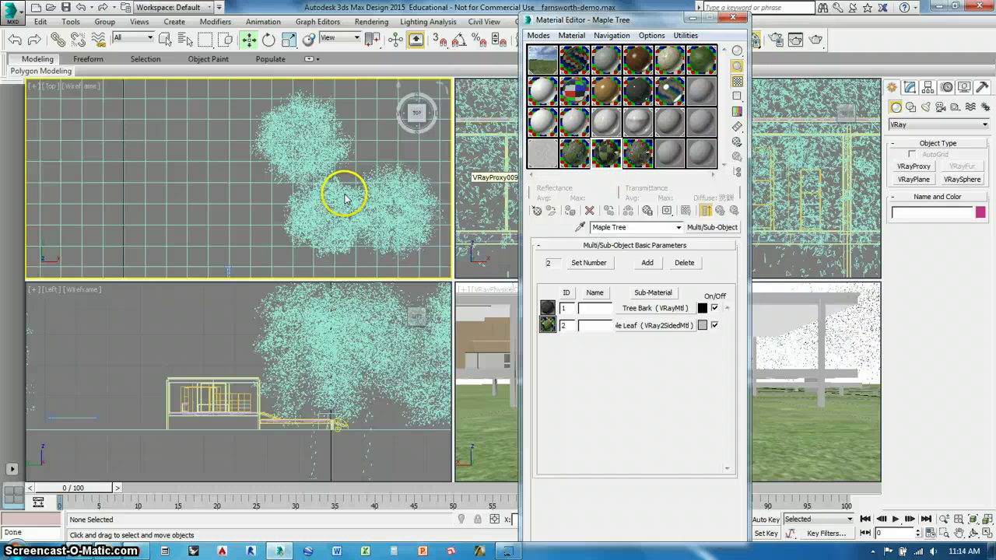
click(639, 154)
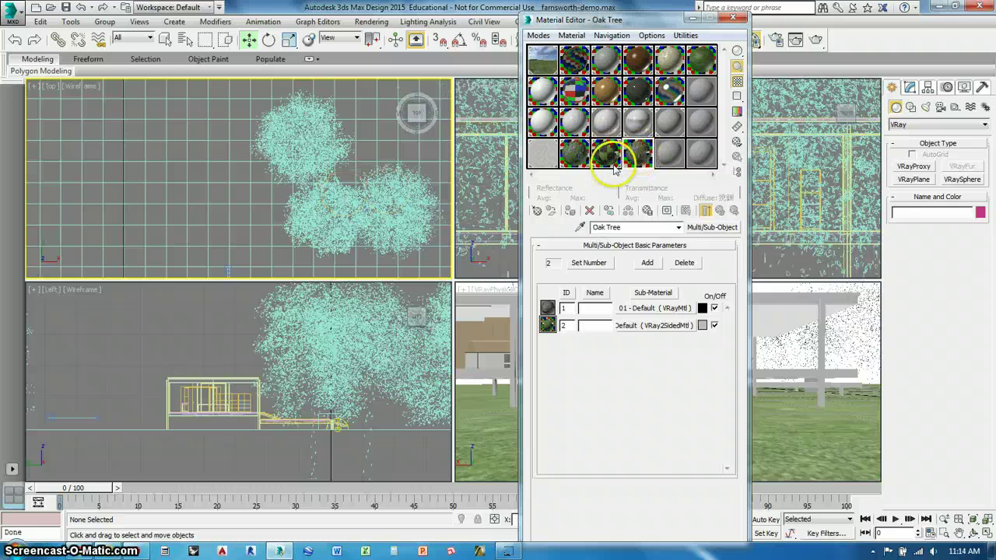
drag(615, 170, 415, 206)
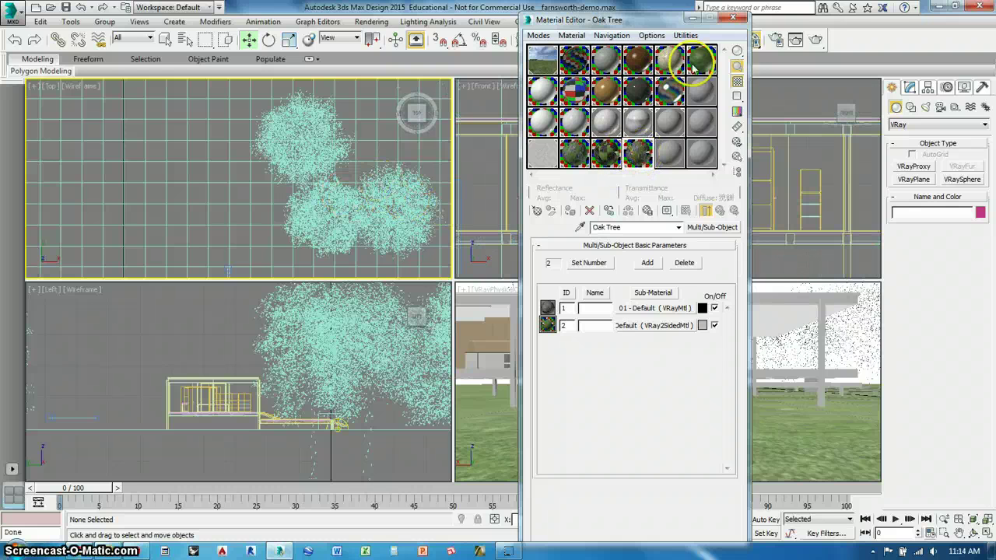
drag(670, 17, 240, 260)
scroll(315, 191, down, 5)
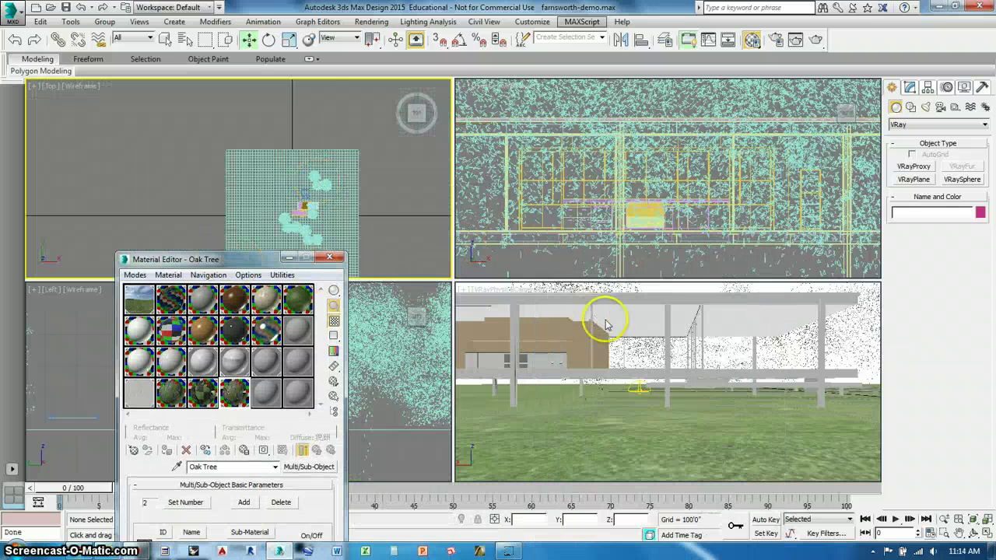
Step: Render the camera view with V-Ray and bring the Rendering progress dialog forward to monitor it
click(816, 40)
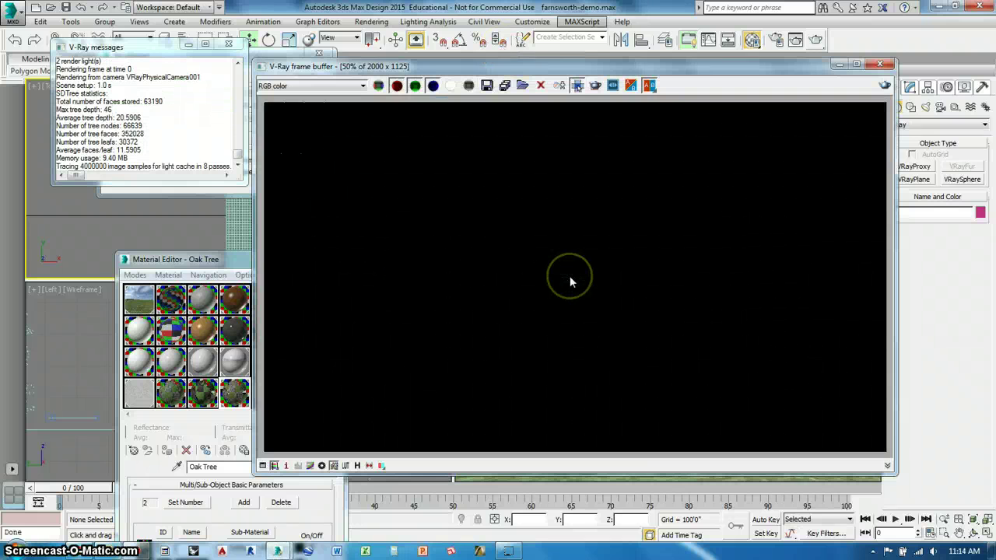
drag(589, 72, 570, 136)
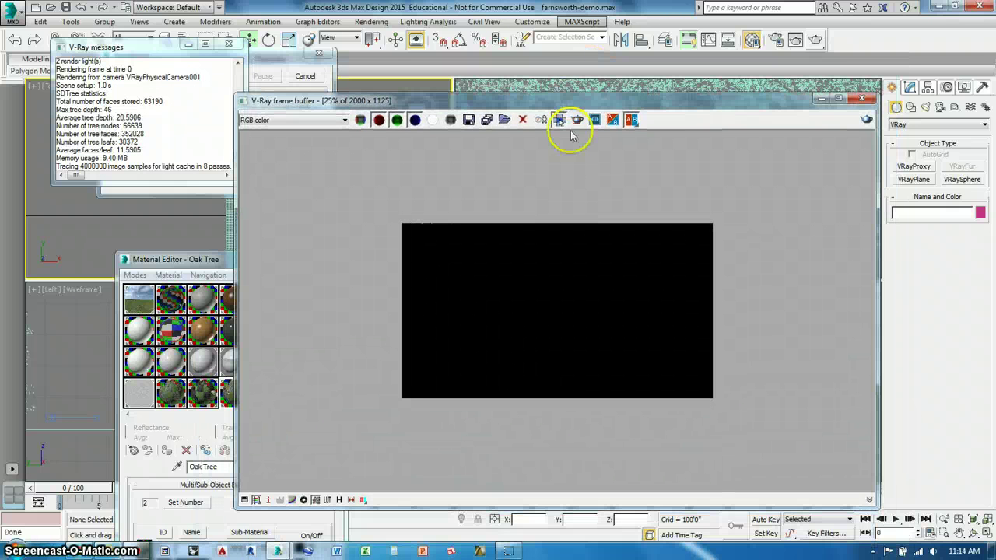
scroll(530, 276, up, 1)
click(287, 78)
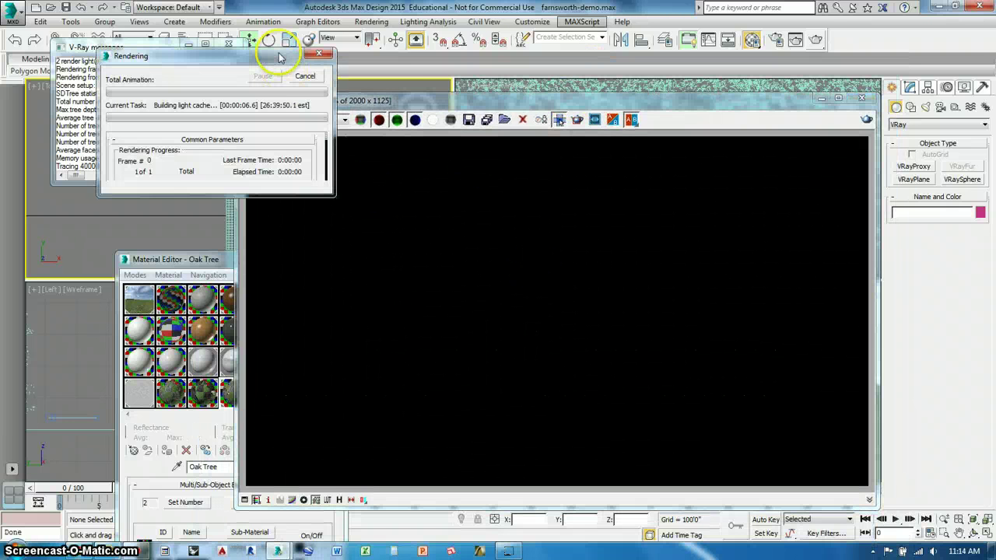